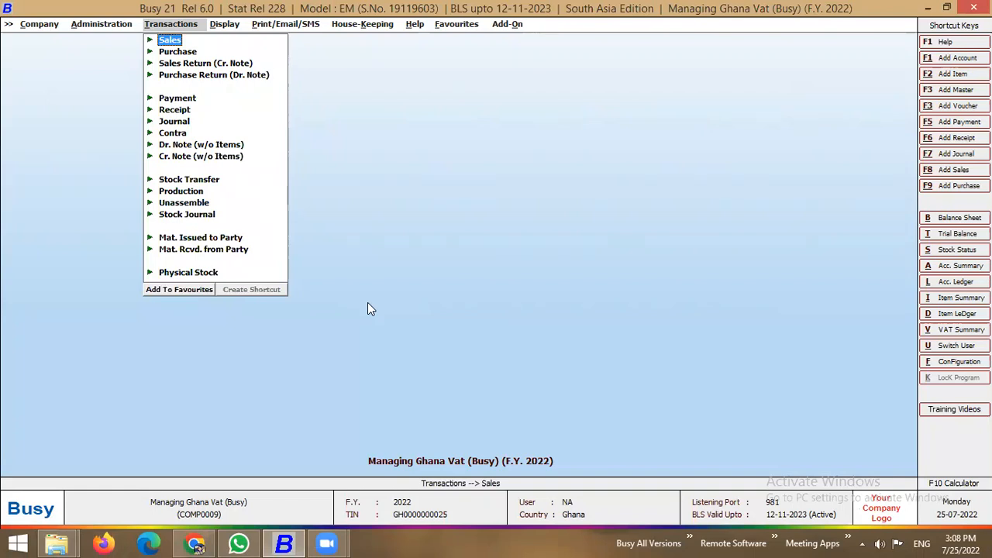
# Step: Open the VAT/GST settings within the company's Features / Options configuration
pyautogui.press('Left')
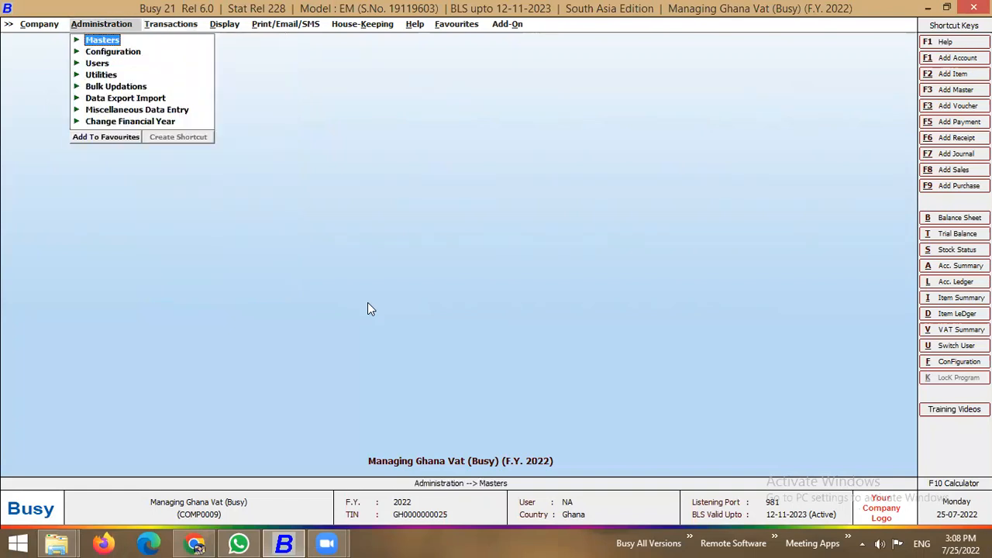
pyautogui.press('Down')
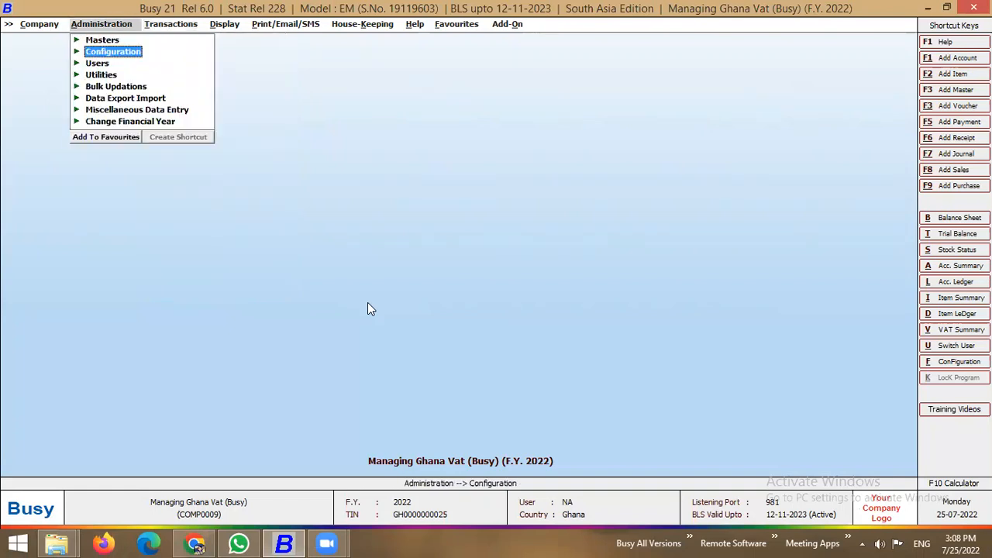
pyautogui.press('Return')
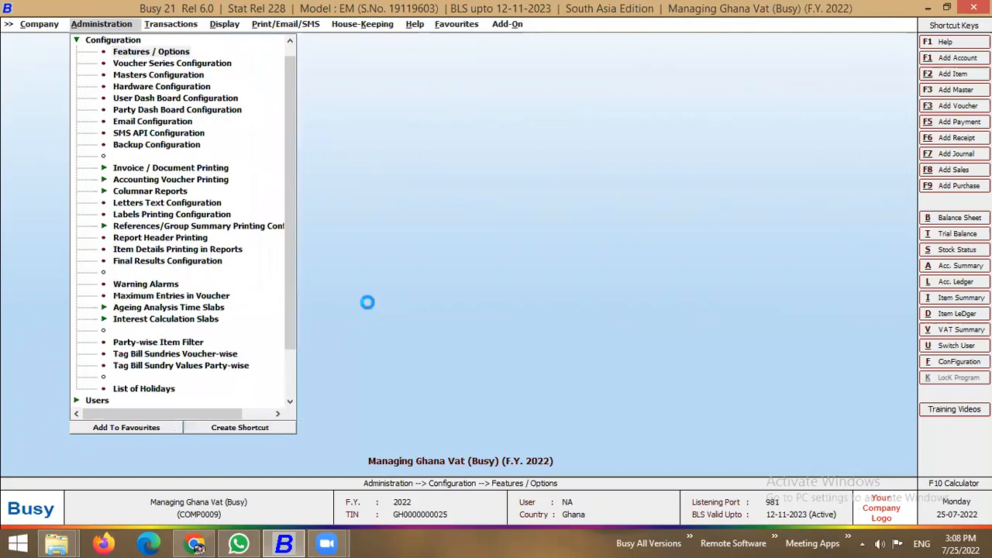
pyautogui.press('Return')
pyautogui.press('Down')
pyautogui.press('Down')
pyautogui.press('Down')
pyautogui.press('Down')
pyautogui.press('Down')
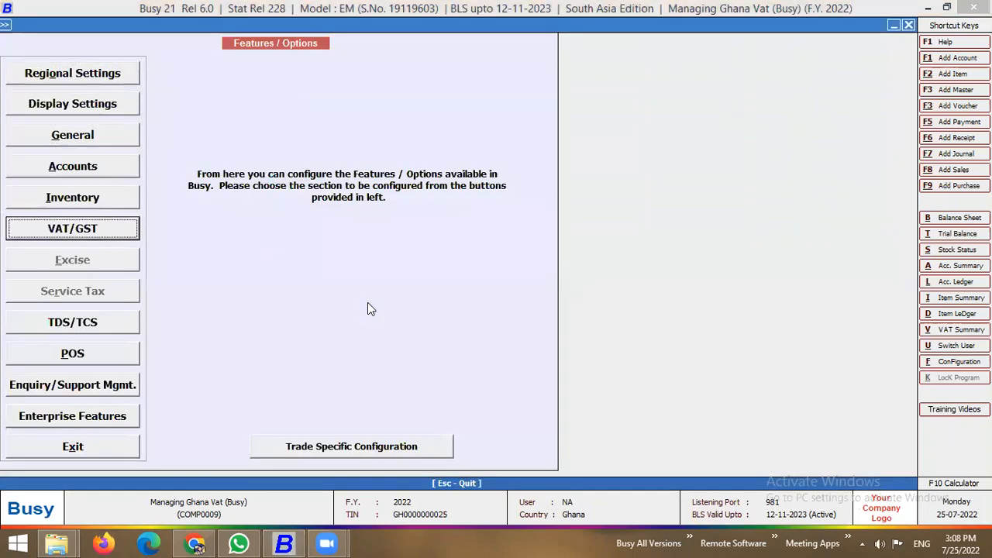
pyautogui.press('Return')
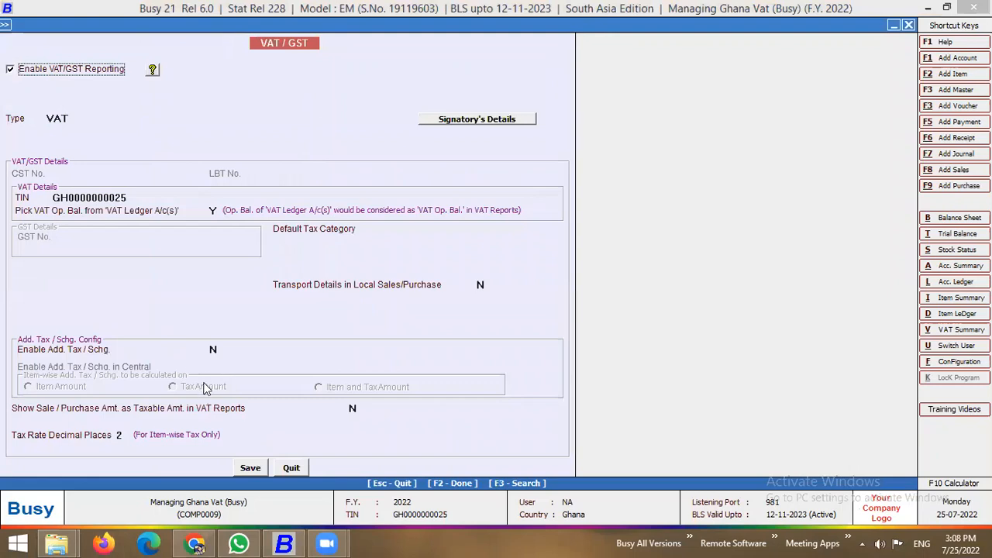
# Step: Enable the additional tax/surcharge and the Standard Rate Scheme (SRS) for VAT, save the settings and leave the configuration
pyautogui.click(214, 350)
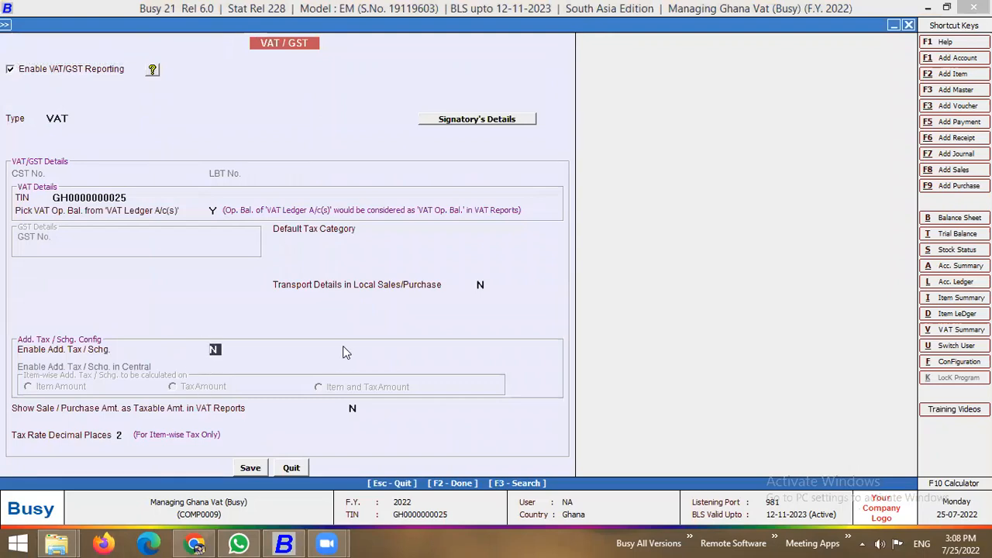
pyautogui.write('y')
pyautogui.press('Return')
pyautogui.press('Return')
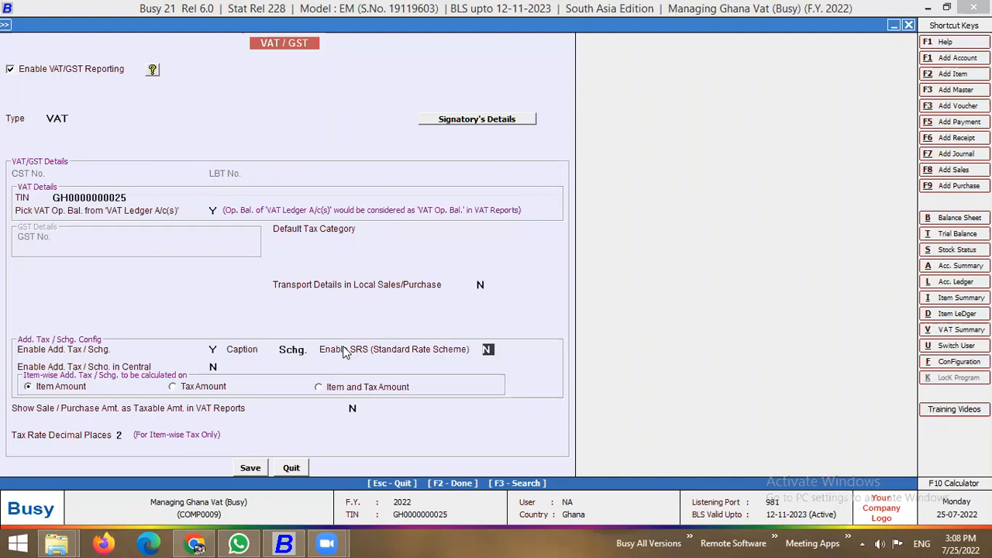
pyautogui.write('y')
pyautogui.click(249, 469)
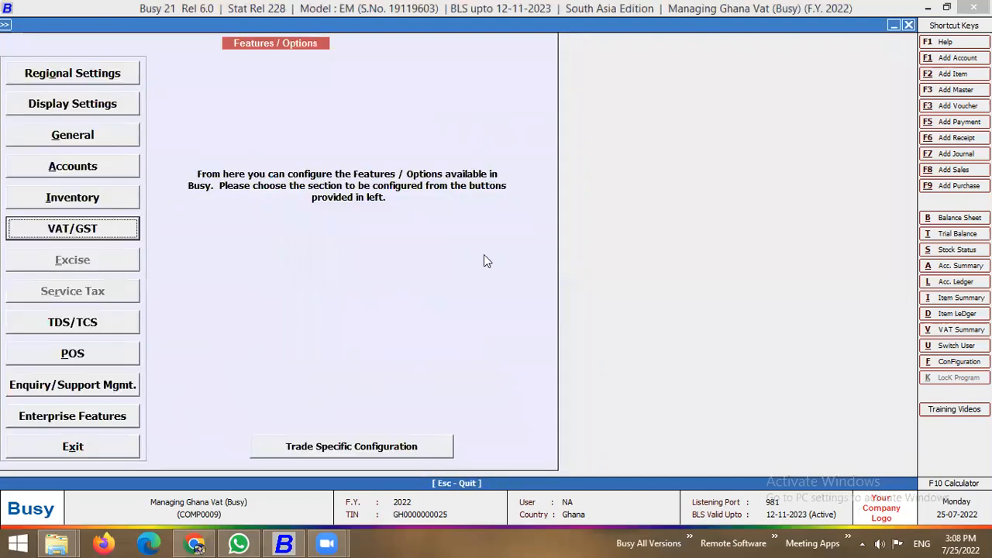
pyautogui.press('Escape')
pyautogui.press('Escape')
# Step: Open the VAT/12.5% sale type master for modification
pyautogui.press('Up')
pyautogui.press('Return')
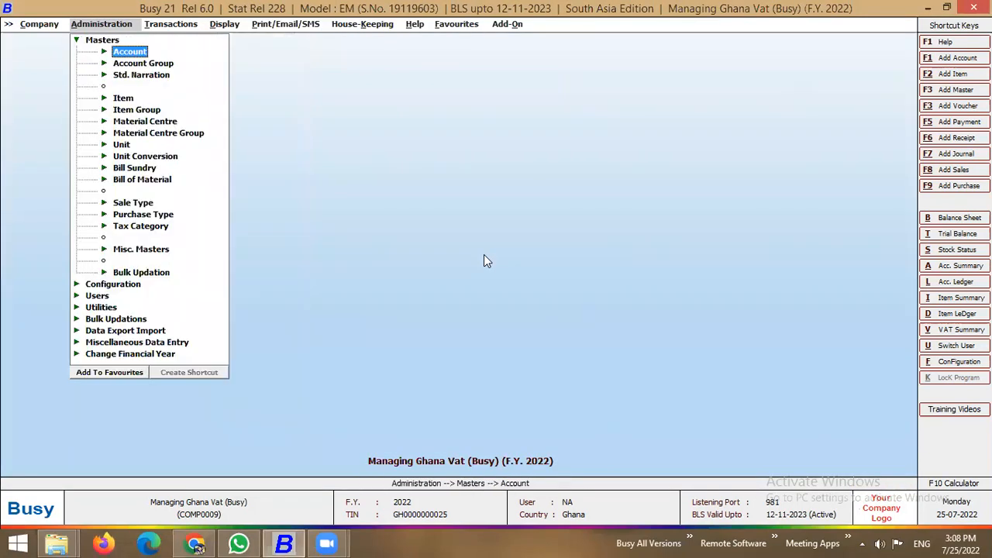
pyautogui.press('Down')
pyautogui.press('Down')
pyautogui.press('Down')
pyautogui.press('Down')
pyautogui.press('Down')
pyautogui.press('Down')
pyautogui.press('Down')
pyautogui.press('Down')
pyautogui.press('Down')
pyautogui.press('Down')
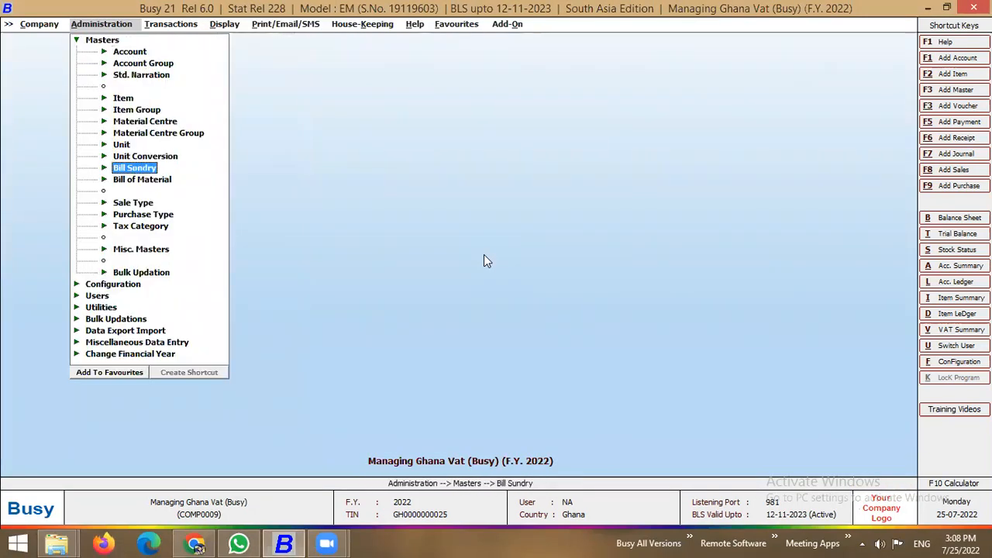
pyautogui.press('Down')
pyautogui.press('Return')
pyautogui.press('Down')
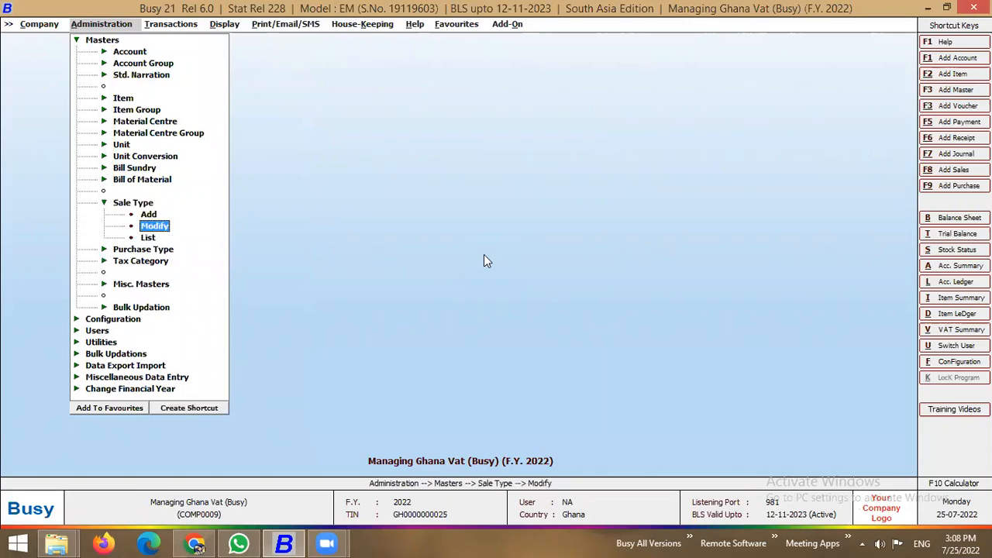
pyautogui.press('Return')
pyautogui.press('Down')
pyautogui.press('Down')
pyautogui.press('Return')
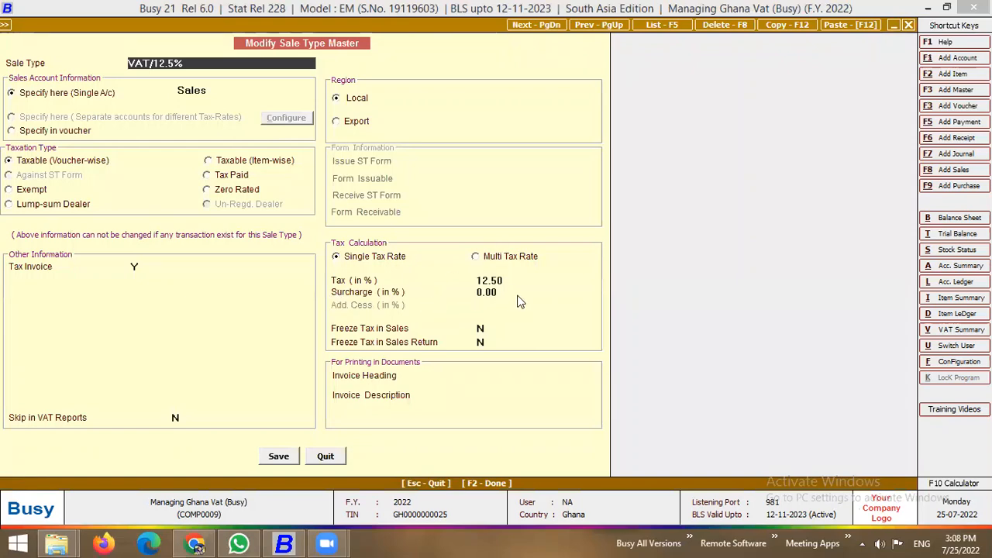
# Step: Set the surcharge of the VAT/12.5% sale type to 6% and save the master
pyautogui.click(488, 293)
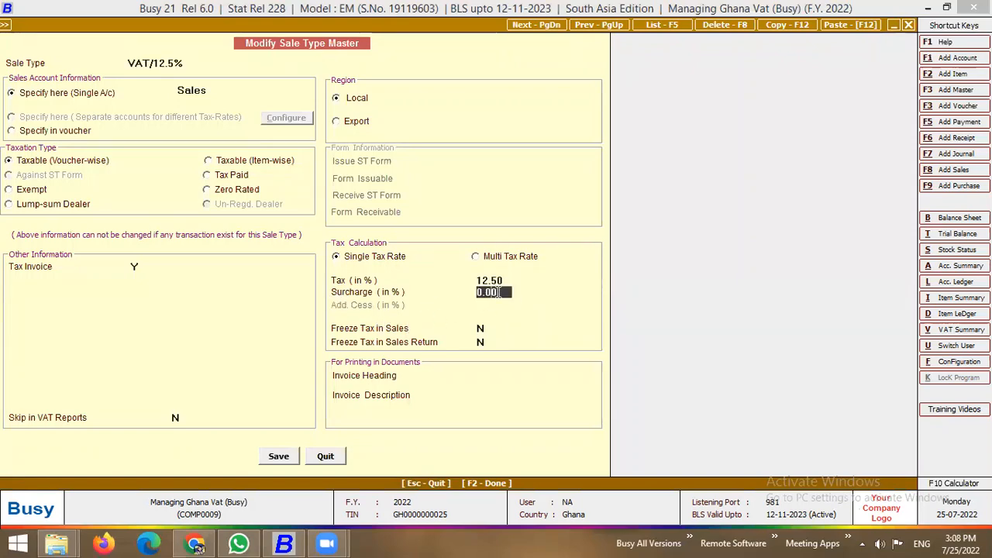
pyautogui.write('6')
pyautogui.press('Return')
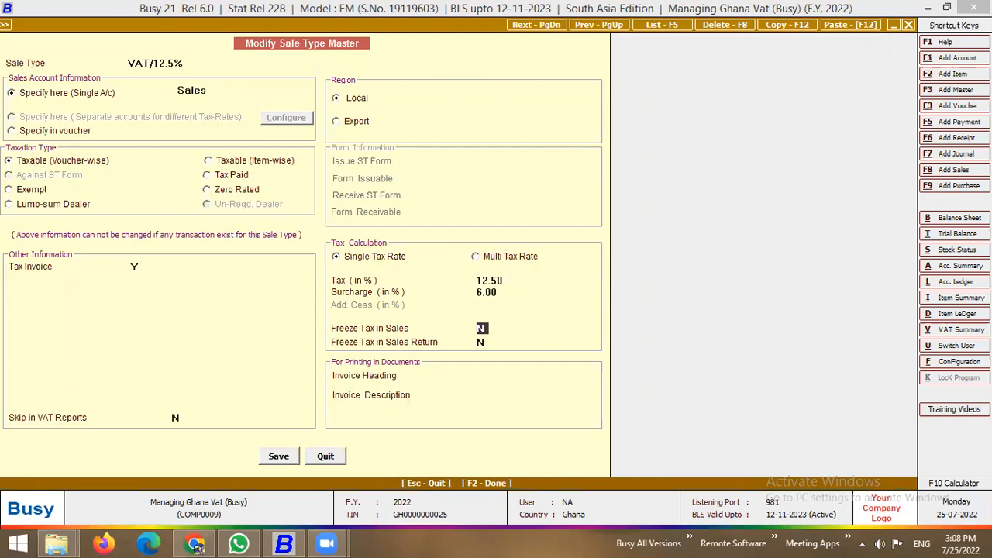
pyautogui.click(279, 455)
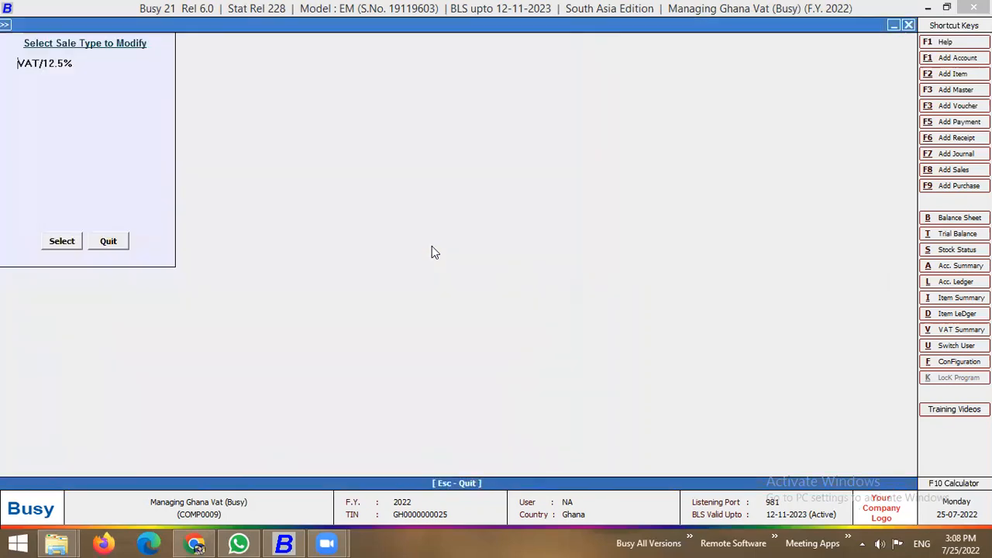
pyautogui.press('Escape')
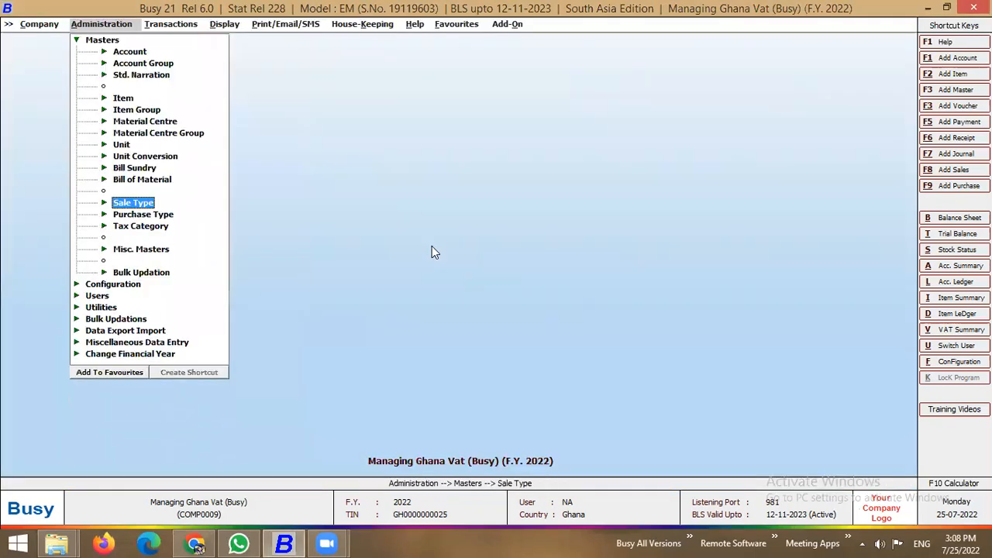
# Step: Open the 12.5% tax category master for modification
pyautogui.press('Down')
pyautogui.press('Down')
pyautogui.press('Return')
pyautogui.press('Down')
pyautogui.press('Return')
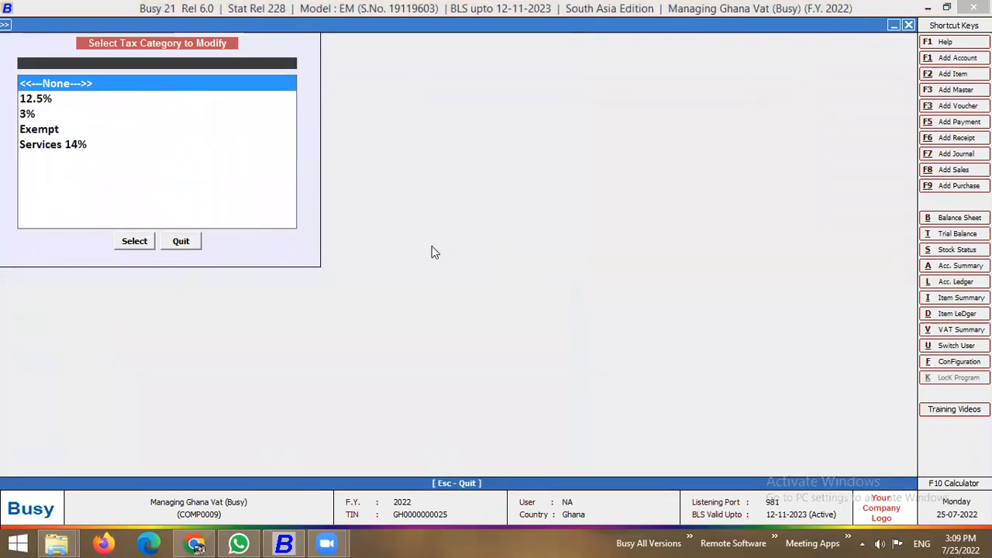
pyautogui.press('Down')
pyautogui.press('Return')
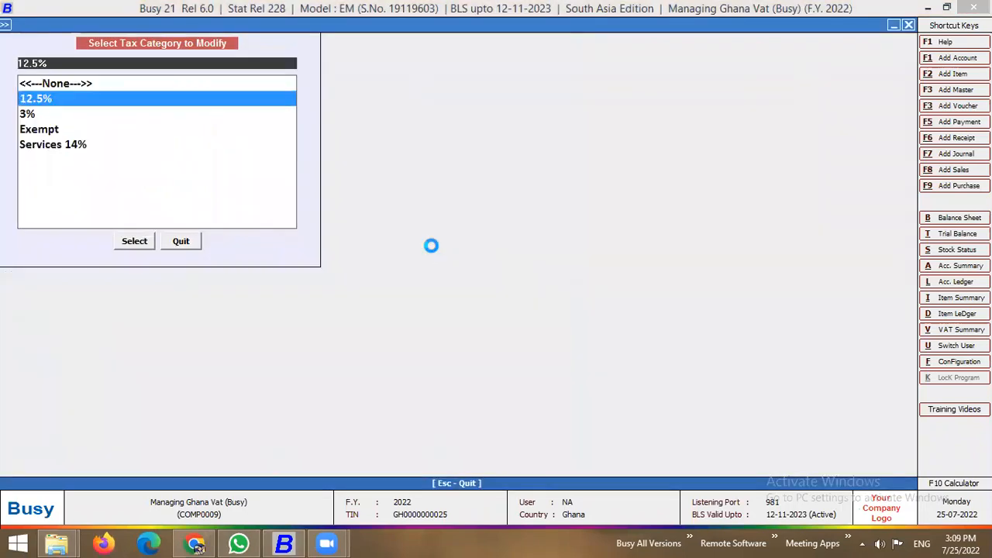
# Step: Set the surcharge of the 12.5% tax category to 6% and save the master
pyautogui.click(372, 112)
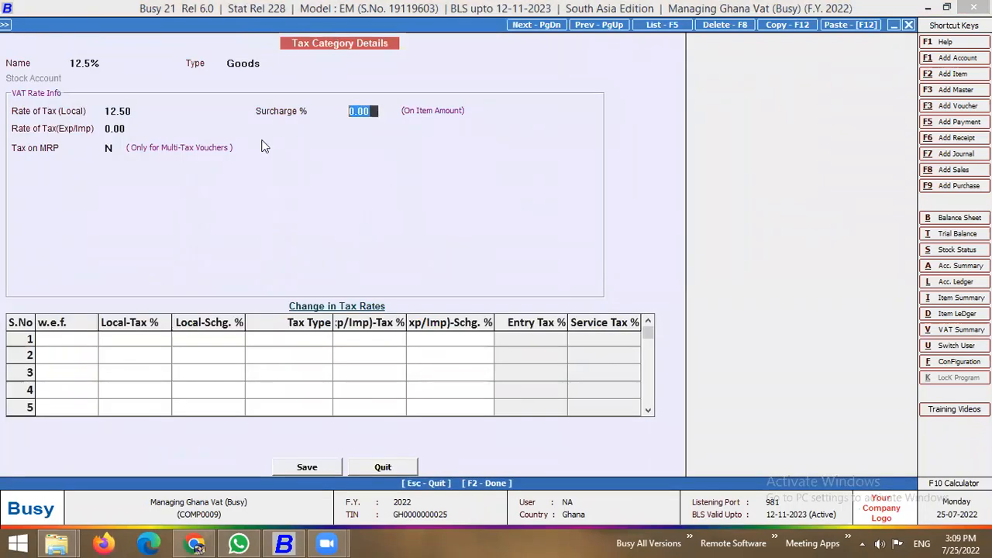
pyautogui.write('6')
pyautogui.press('Return')
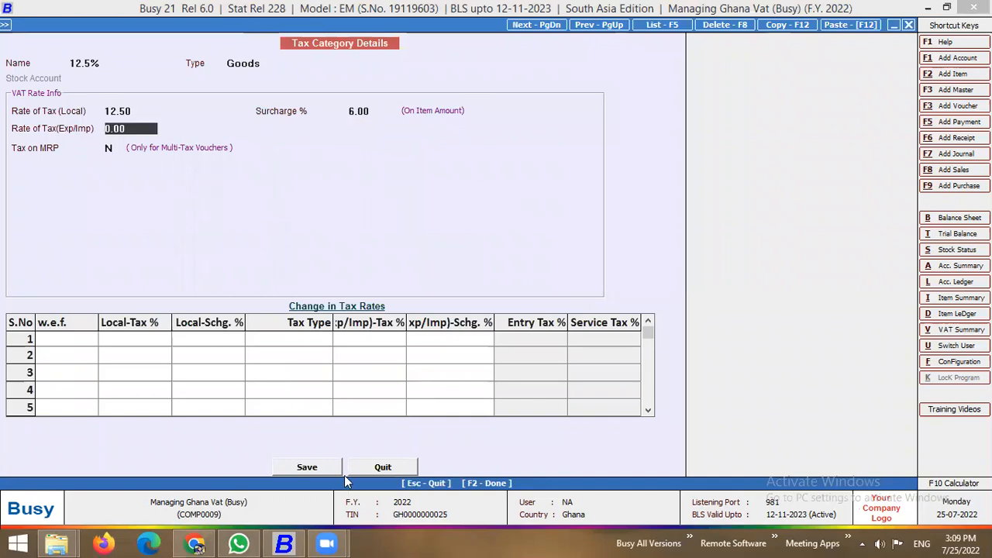
pyautogui.click(310, 468)
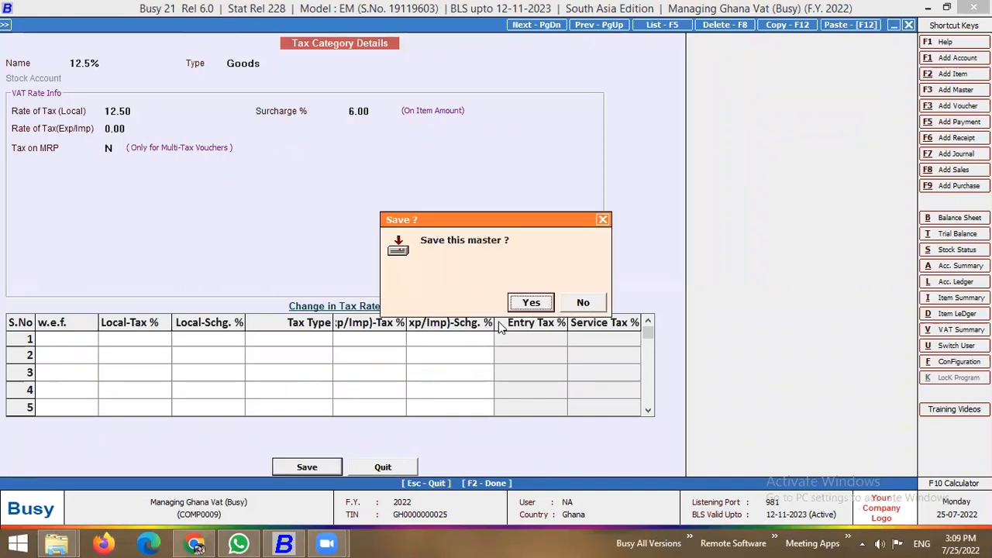
pyautogui.press('Return')
pyautogui.press('Escape')
pyautogui.press('Escape')
# Step: Open the item master of Item Abc for modification
pyautogui.press('Up')
pyautogui.press('Up')
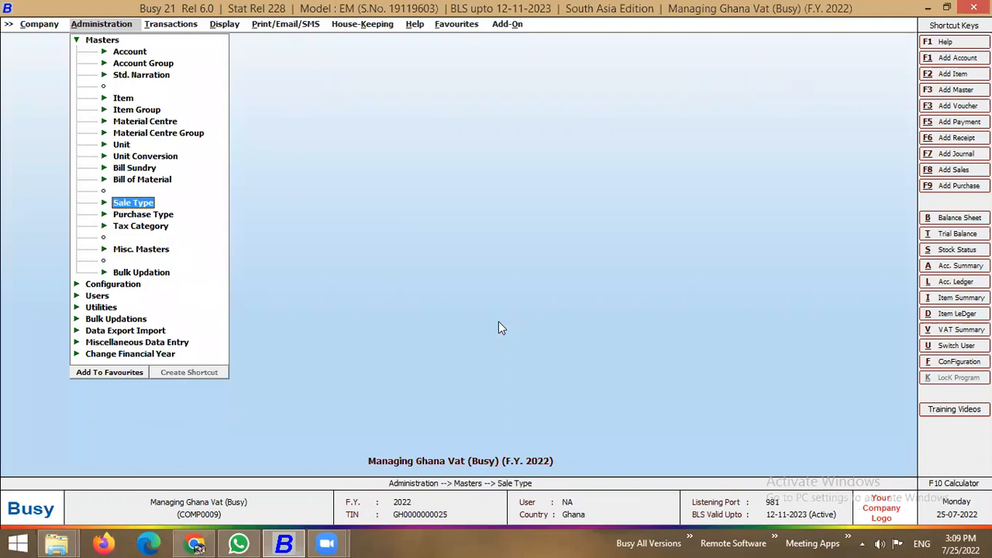
pyautogui.press('Up')
pyautogui.press('Down')
pyautogui.press('Down')
pyautogui.press('Down')
pyautogui.press('Up')
pyautogui.press('Up')
pyautogui.press('Up')
pyautogui.press('Up')
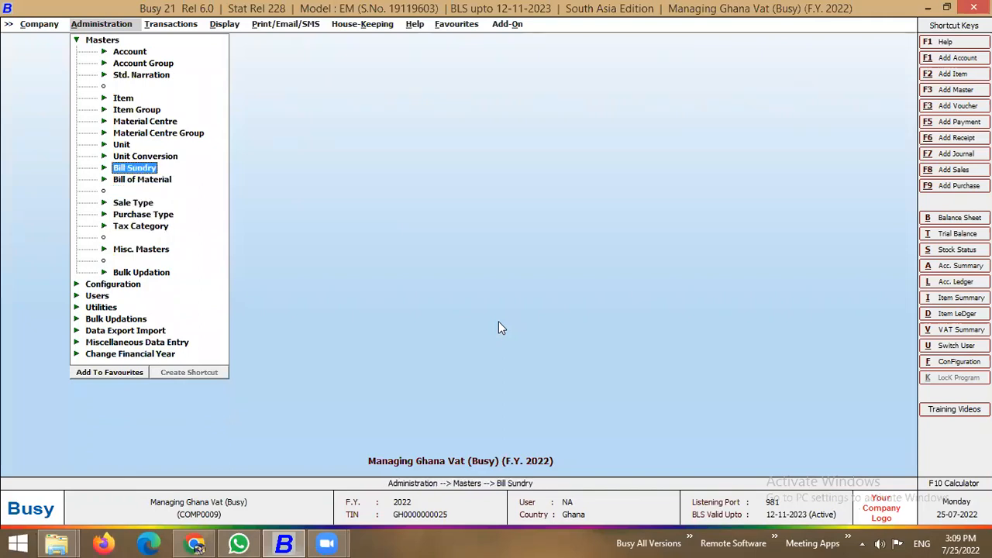
pyautogui.press('Up')
pyautogui.press('Up')
pyautogui.press('Up')
pyautogui.press('Up')
pyautogui.press('Up')
pyautogui.press('Up')
pyautogui.press('Return')
pyautogui.press('Down')
pyautogui.press('Return')
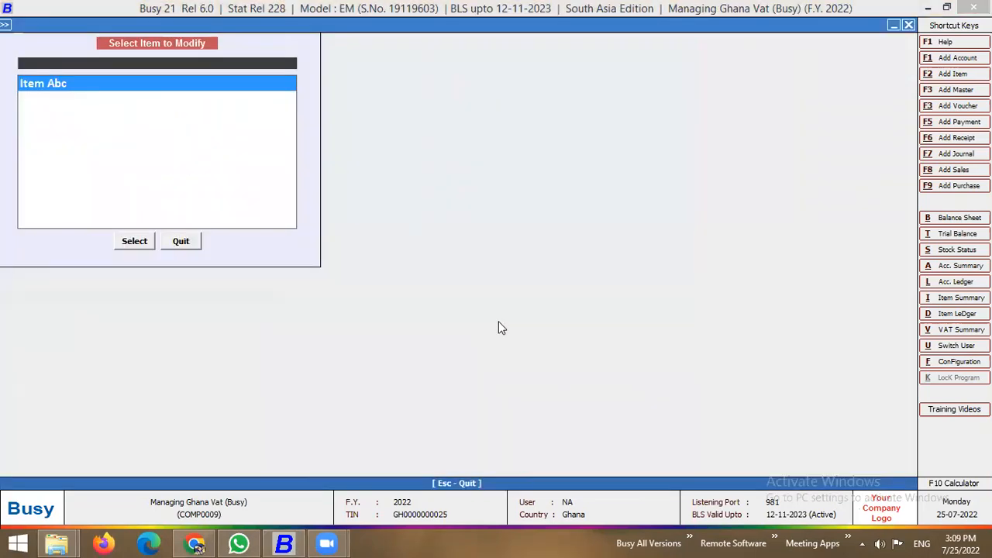
pyautogui.press('Return')
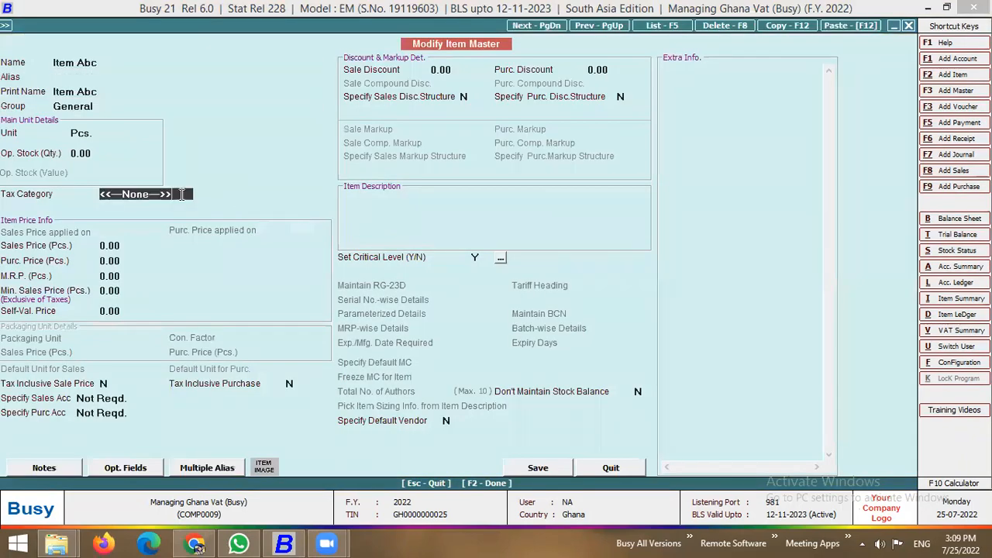
# Step: Assign the 12.5% tax category to Item Abc, save the item and leave the masters
pyautogui.press('space')
pyautogui.press('Down')
pyautogui.press('Return')
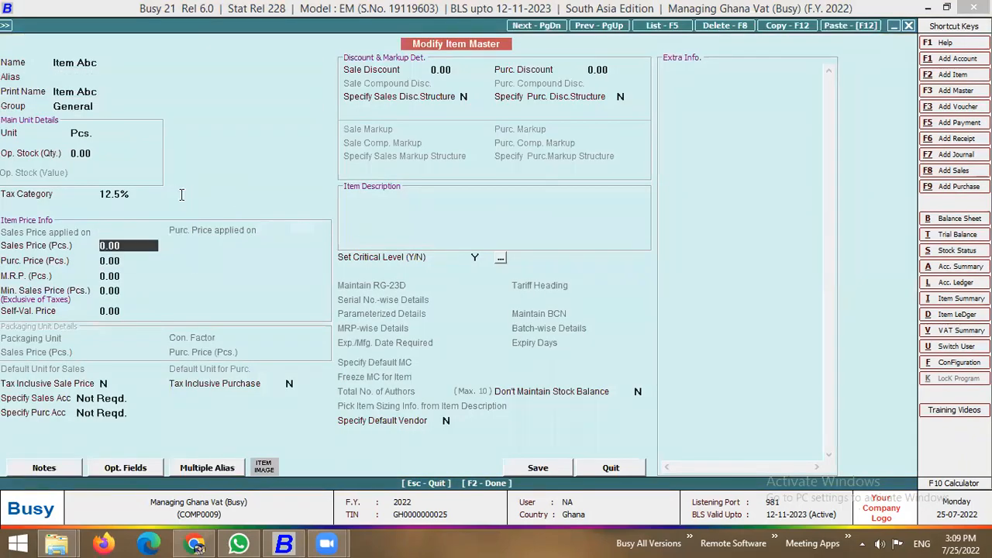
pyautogui.click(537, 468)
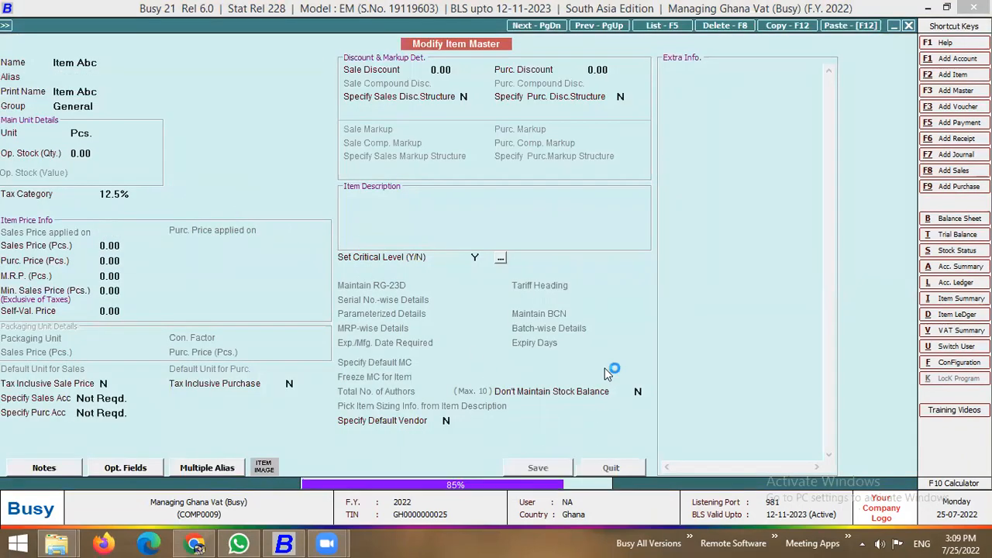
pyautogui.press('Escape')
pyautogui.press('Escape')
pyautogui.press('Escape')
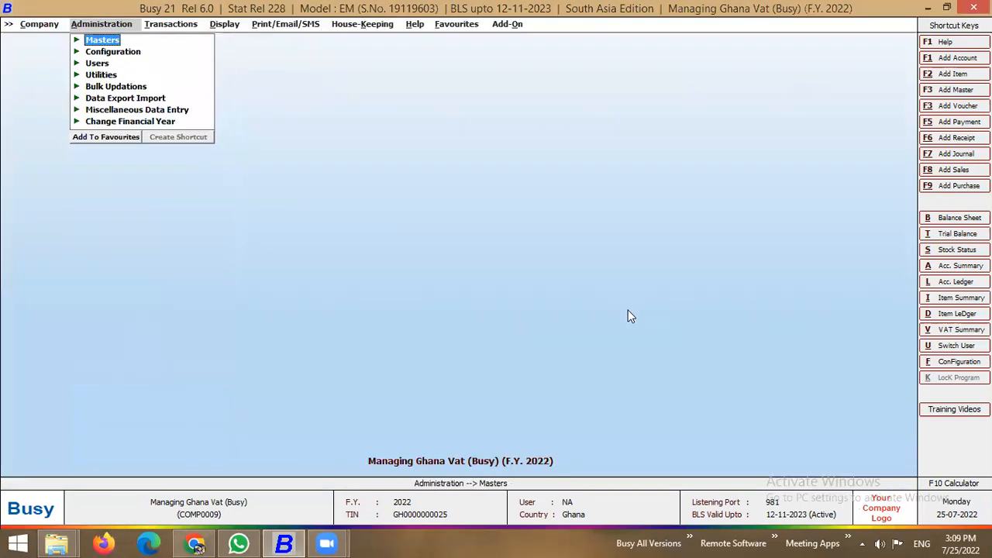
# Step: Start a new sales voucher in series Main with sale type VAT/12.5%, party Busy Infotech Pvt. Ltd. and material centre Main Store
pyautogui.press('Right')
pyautogui.press('Return')
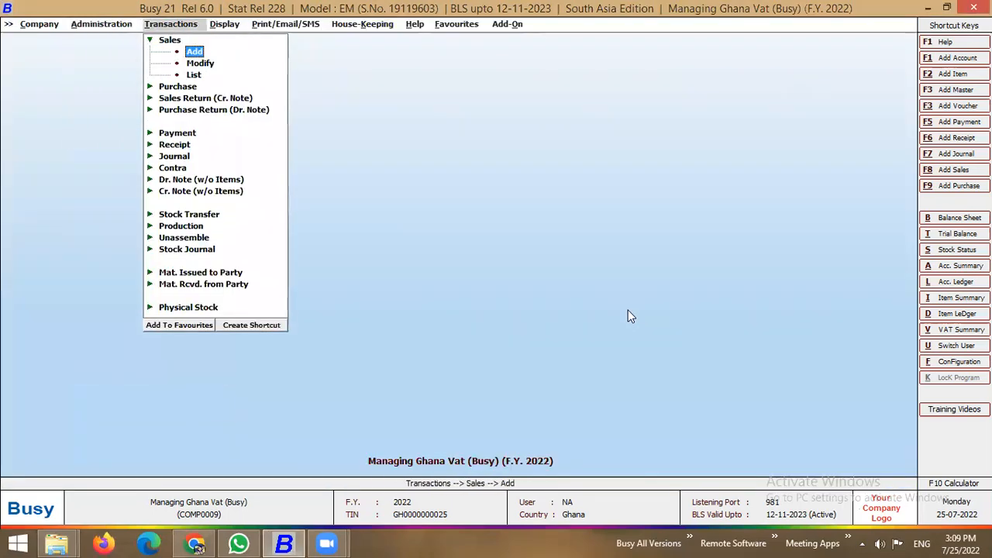
pyautogui.press('Return')
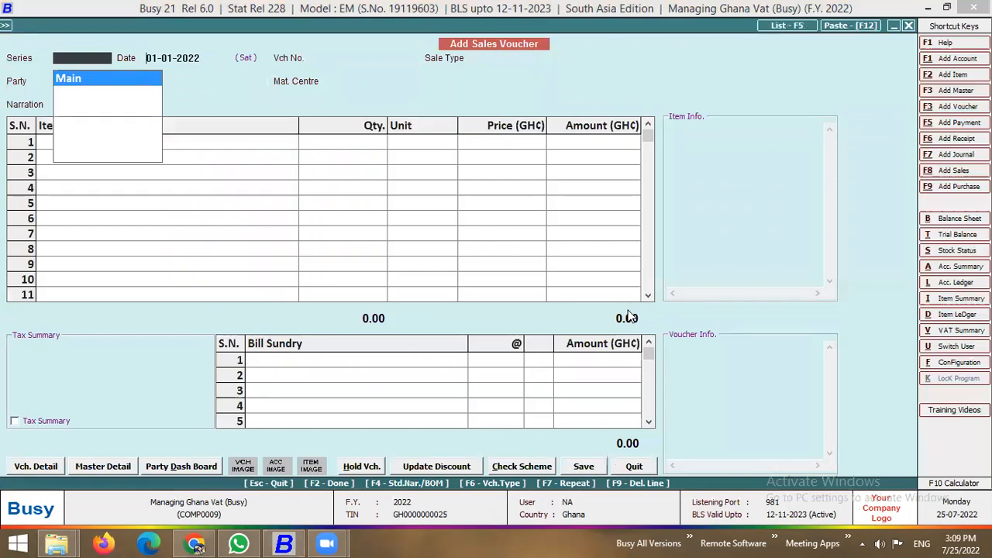
pyautogui.press('Return')
pyautogui.press('Return')
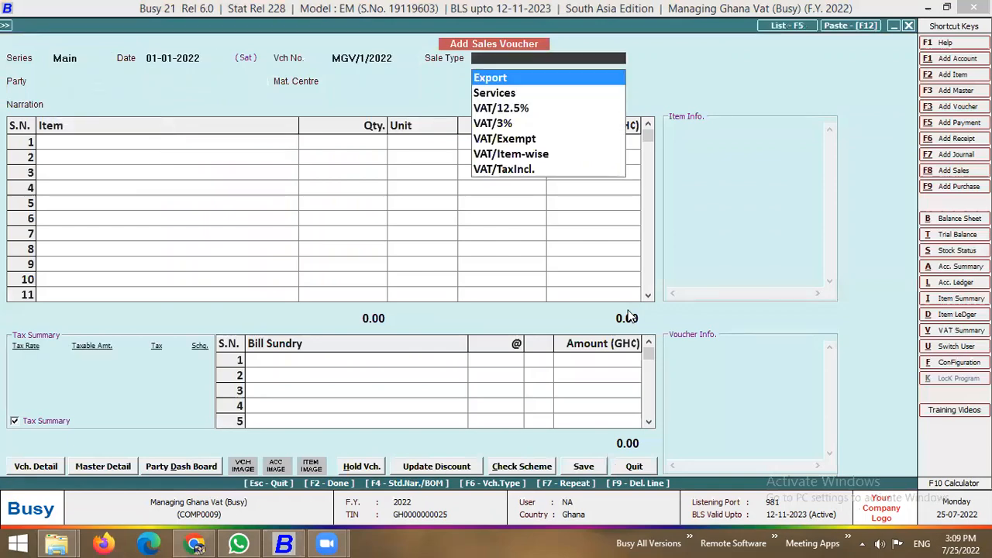
pyautogui.press('Down')
pyautogui.press('Down')
pyautogui.press('Return')
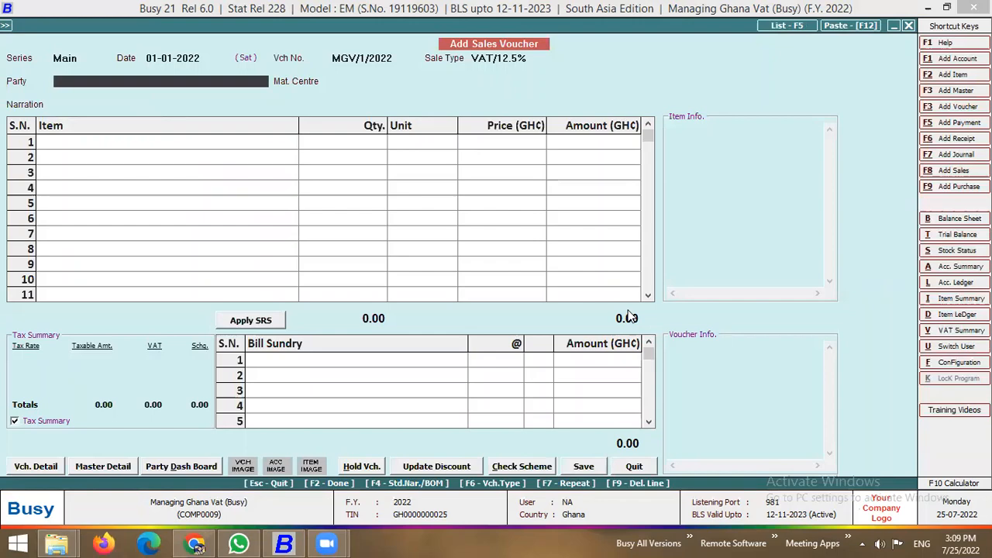
pyautogui.press('Return')
pyautogui.press('Return')
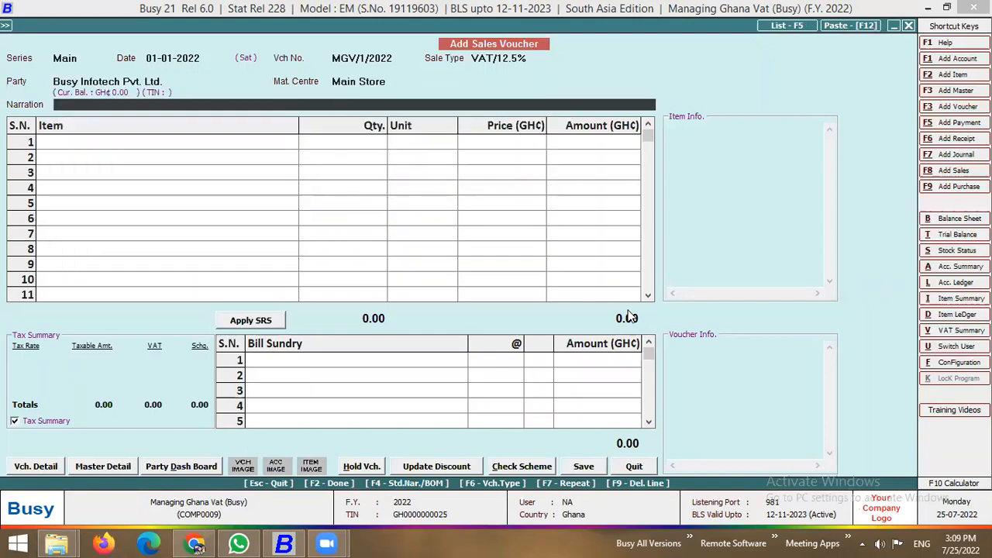
# Step: Enter Item Abc in the sales voucher with quantity 1 and price 100
pyautogui.press('Return')
pyautogui.press('Return')
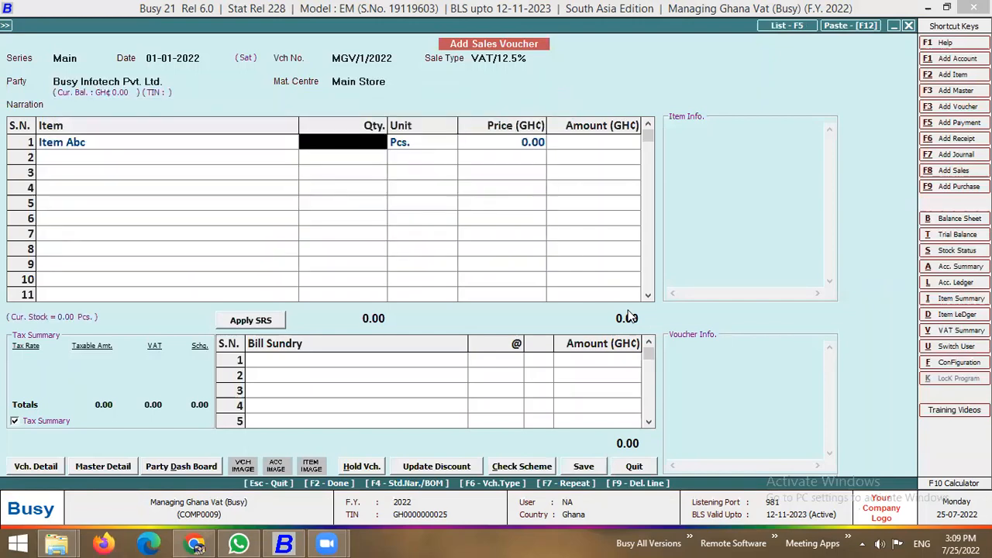
pyautogui.write('1')
pyautogui.press('Return')
pyautogui.press('Return')
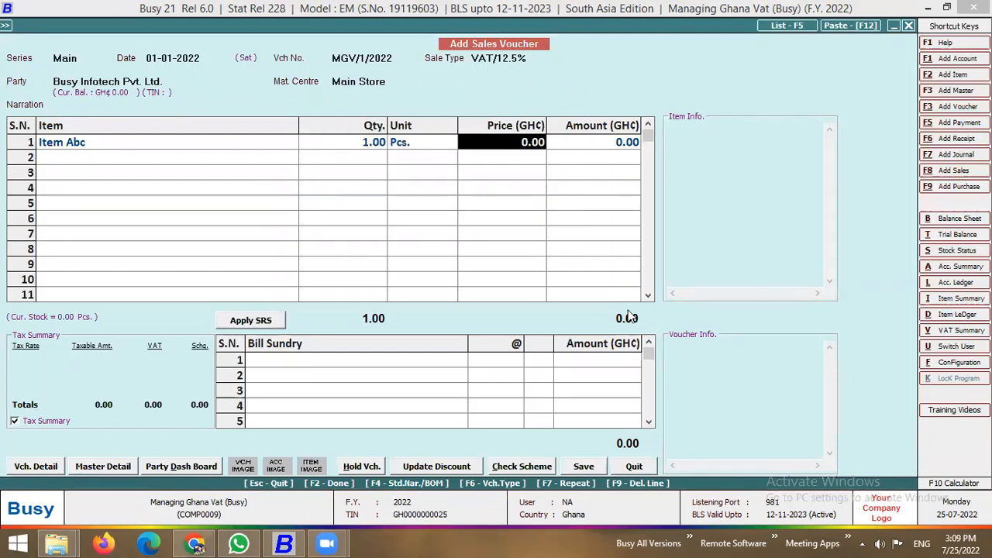
pyautogui.write('100')
pyautogui.press('Return')
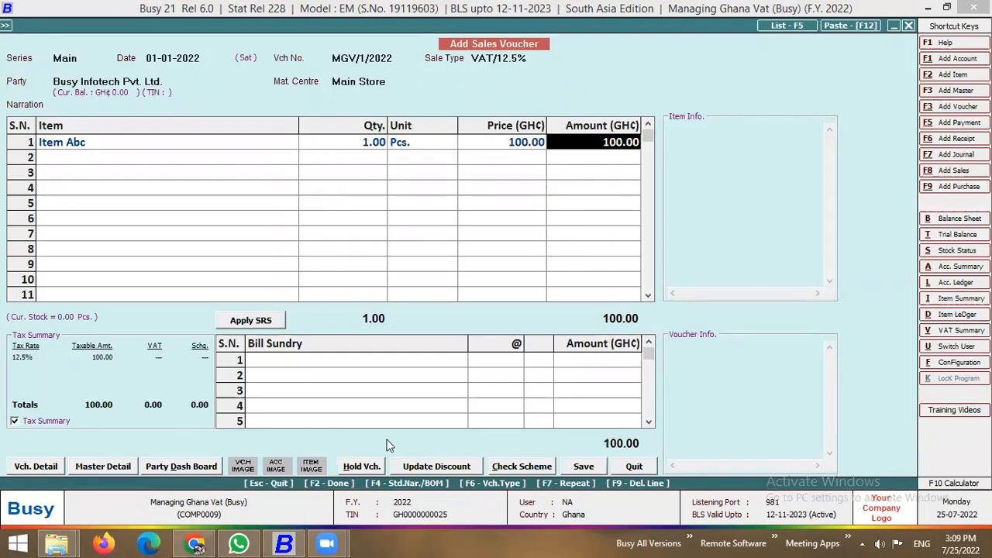
# Step: Add the bill sundries GET at 2.5% and NHIL at 2.5% to the sales voucher
pyautogui.click(295, 363)
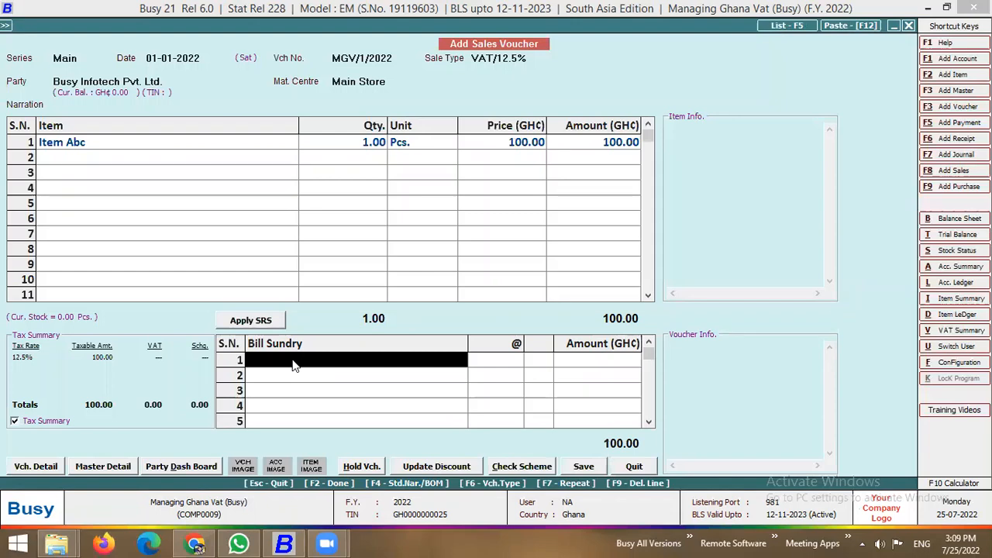
pyautogui.write('get')
pyautogui.press('Return')
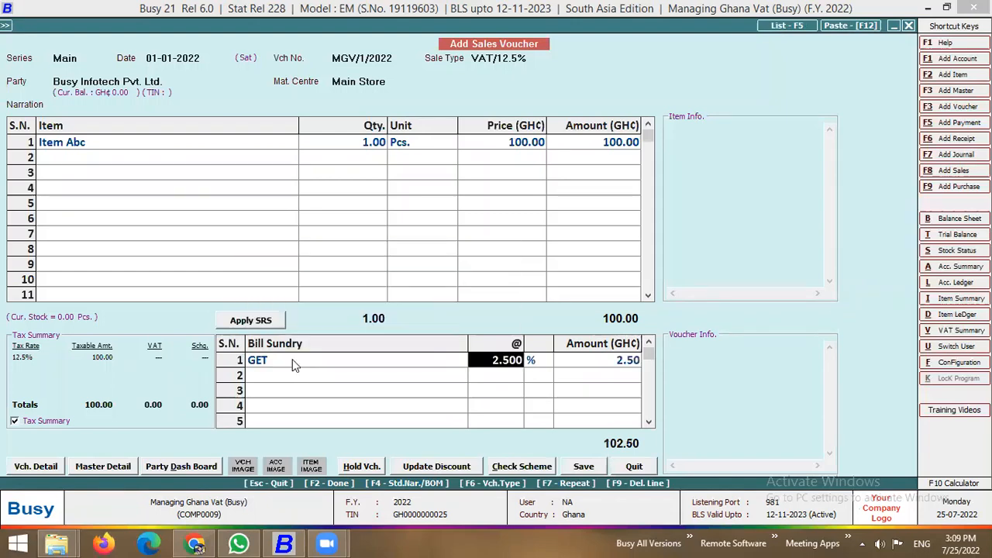
pyautogui.press('Return')
pyautogui.press('Return')
pyautogui.write('nhil')
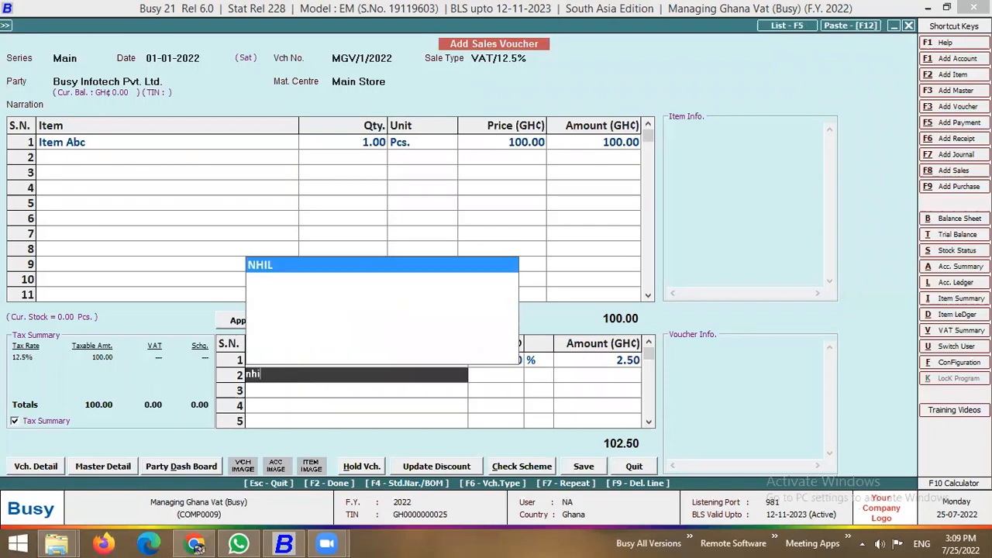
pyautogui.press('Return')
pyautogui.press('Return')
pyautogui.press('Return')
# Step: Add the bill sundries COVID-19 at 1% and VAT at 12.5%, and quit the voucher without saving it
pyautogui.write('co')
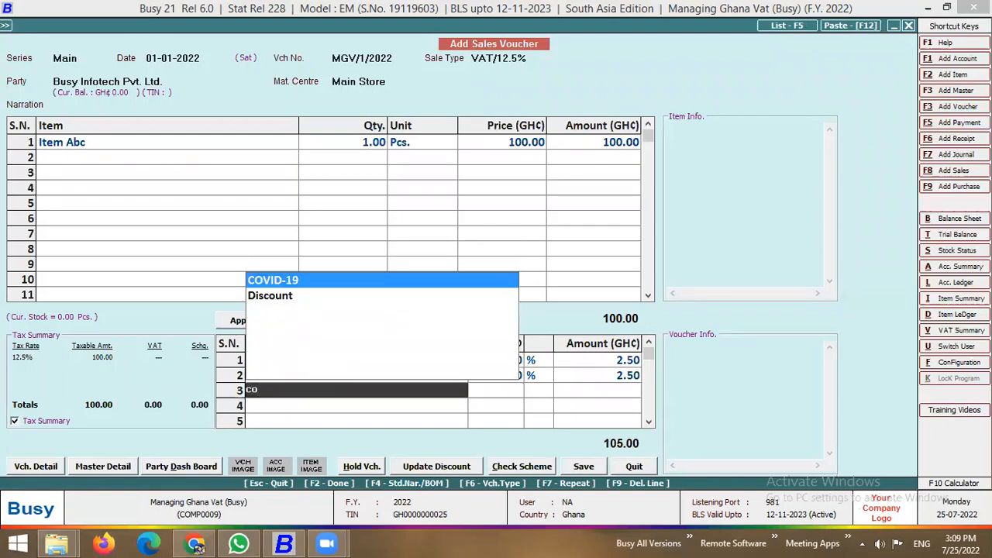
pyautogui.press('Return')
pyautogui.press('Return')
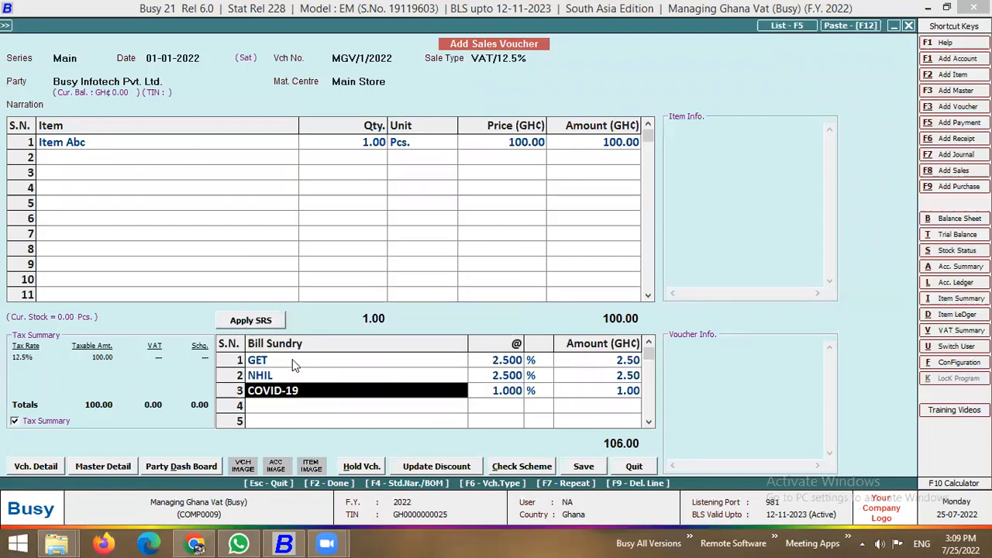
pyautogui.press('Return')
pyautogui.write('vat')
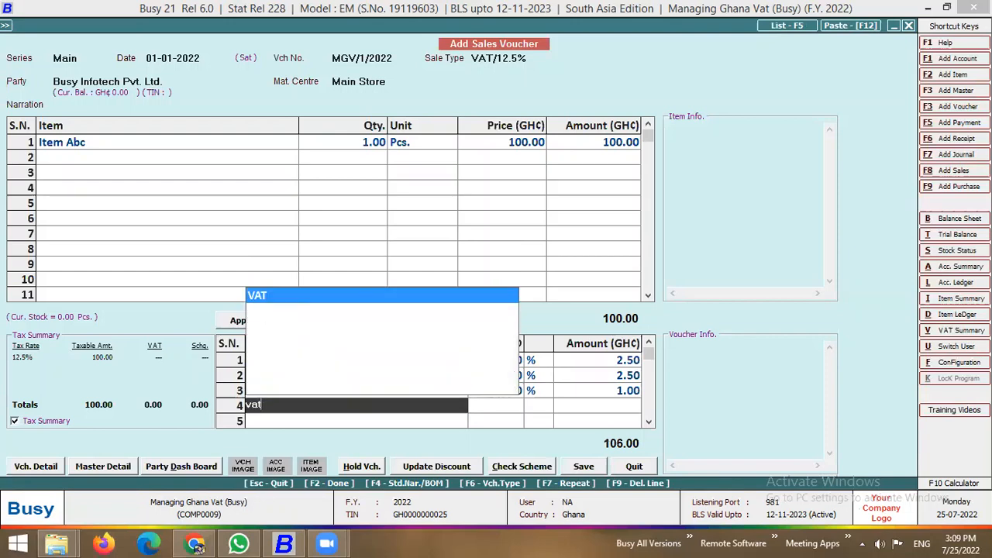
pyautogui.press('Return')
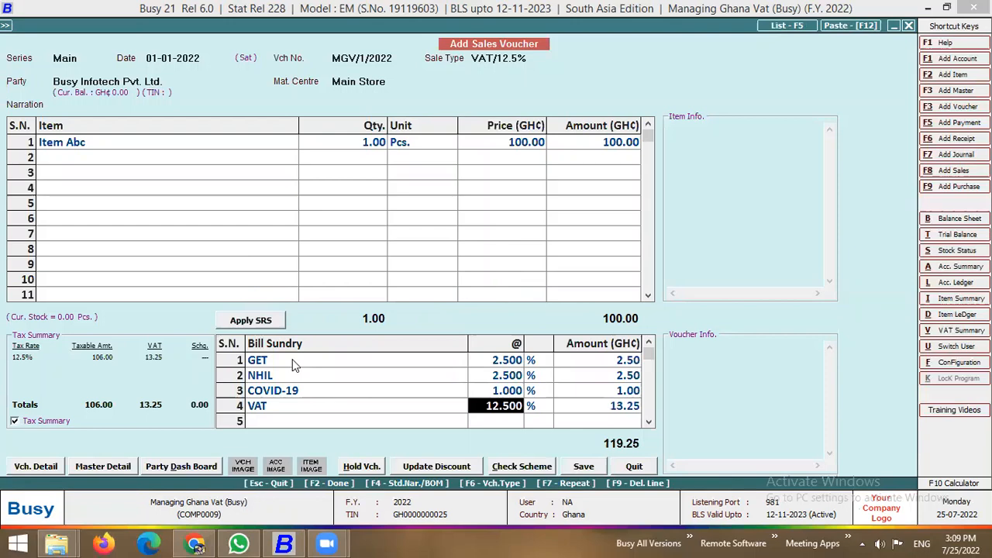
pyautogui.press('Escape')
pyautogui.press('y')
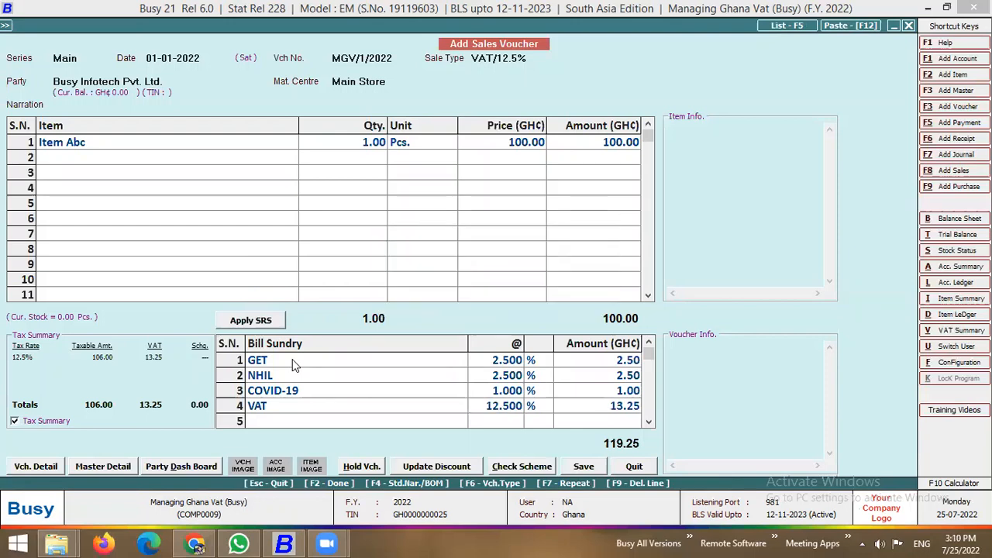
# Step: Open the configuration for tagging bill sundries voucher-wise
pyautogui.press('Left')
pyautogui.press('Down')
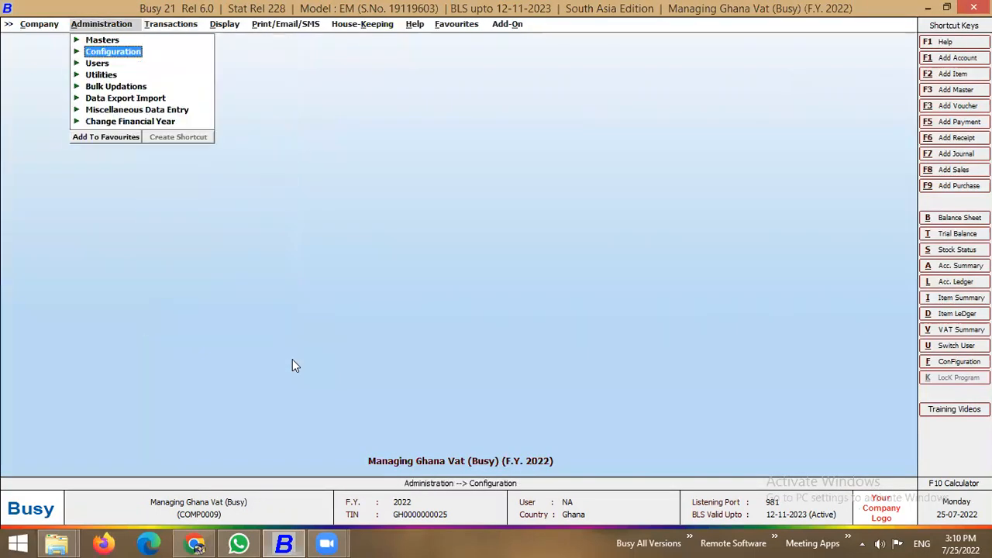
pyautogui.press('Return')
pyautogui.press('Down')
pyautogui.press('Down')
pyautogui.press('Down')
pyautogui.press('Down')
pyautogui.press('Down')
pyautogui.press('Down')
pyautogui.press('Down')
pyautogui.press('Down')
pyautogui.press('Down')
pyautogui.press('Down')
pyautogui.press('Down')
pyautogui.press('Down')
pyautogui.press('Down')
pyautogui.press('Down')
pyautogui.press('Down')
pyautogui.press('Down')
pyautogui.press('Down')
pyautogui.press('Down')
pyautogui.press('Down')
pyautogui.press('Down')
pyautogui.press('Down')
pyautogui.press('Down')
pyautogui.press('Down')
pyautogui.press('Down')
pyautogui.press('Down')
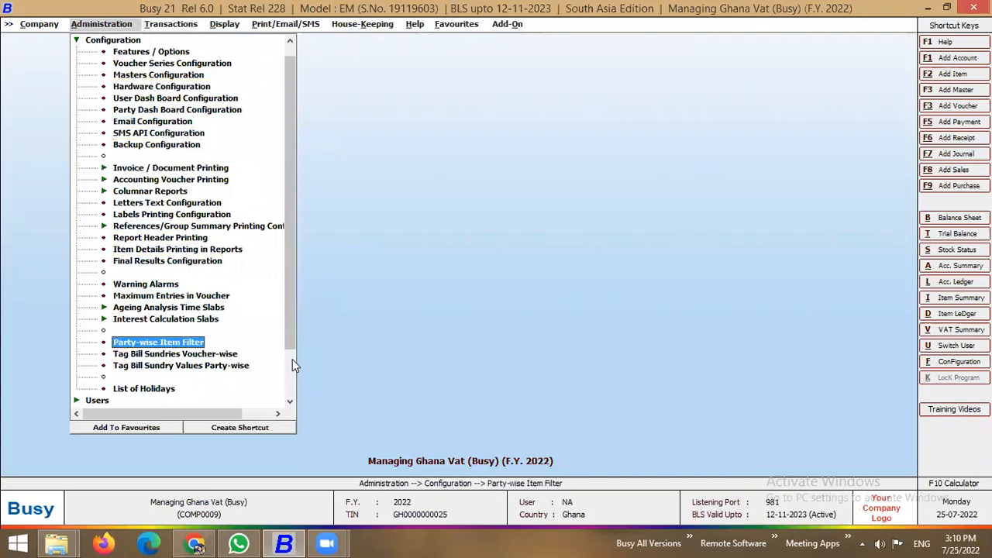
pyautogui.press('Up')
pyautogui.press('Return')
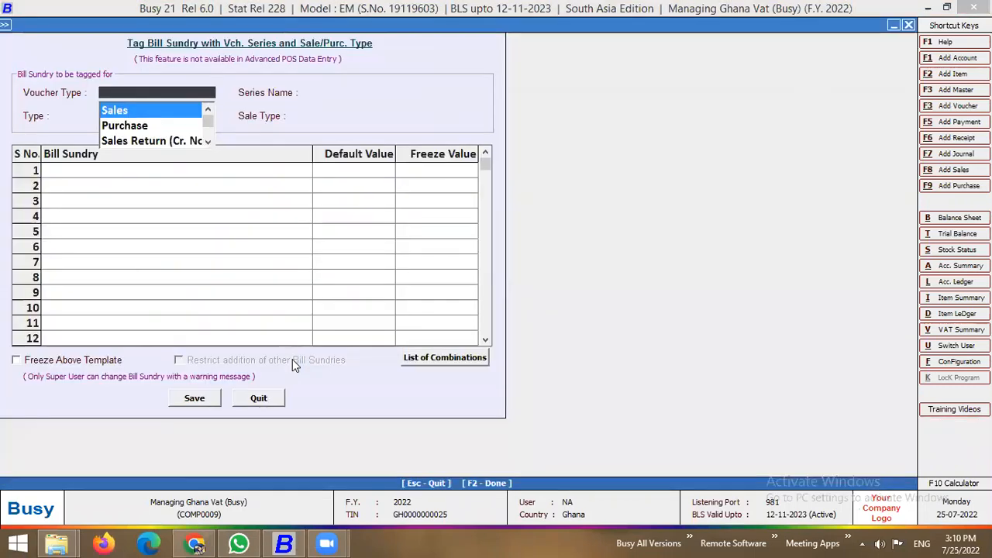
# Step: Choose voucher type Sales, series Main and sale type VAT/12.5% as the combination for bill sundry tagging
pyautogui.press('Return')
pyautogui.press('Return')
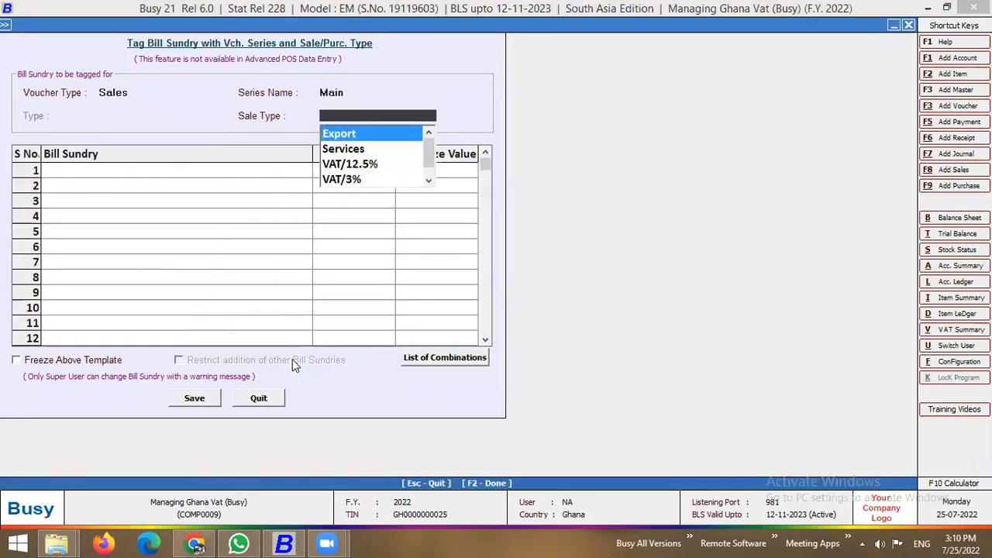
pyautogui.press('Down')
pyautogui.press('Down')
pyautogui.press('Return')
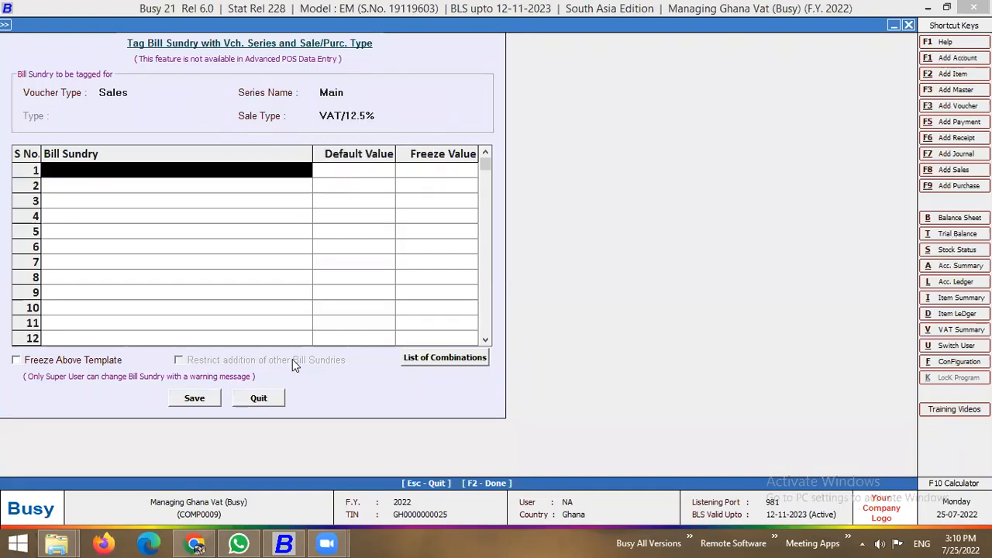
# Step: Tag the bill sundries GET and NHIL with default value 2.5 each, leaving the values unfrozen
pyautogui.write('get')
pyautogui.press('Return')
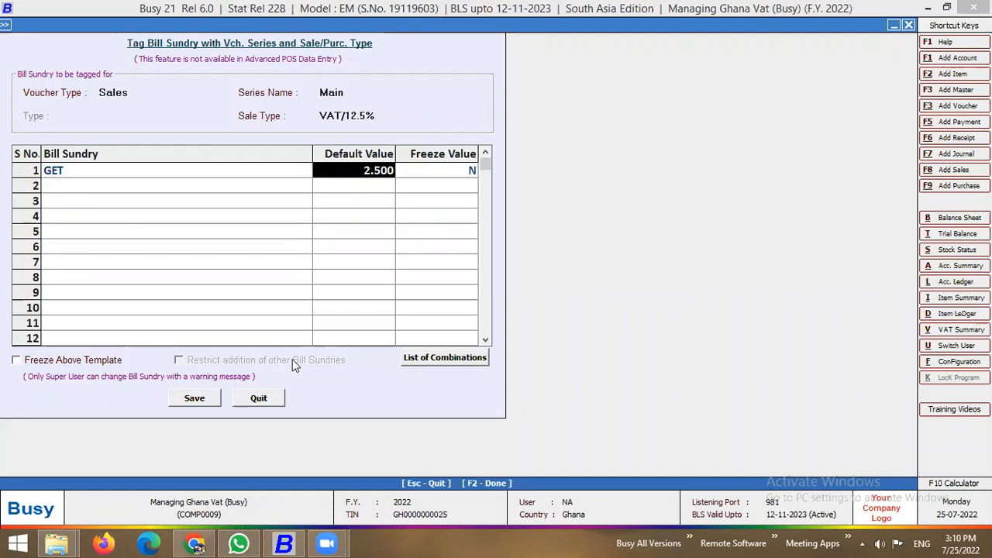
pyautogui.press('Return')
pyautogui.press('Return')
pyautogui.write('nhil')
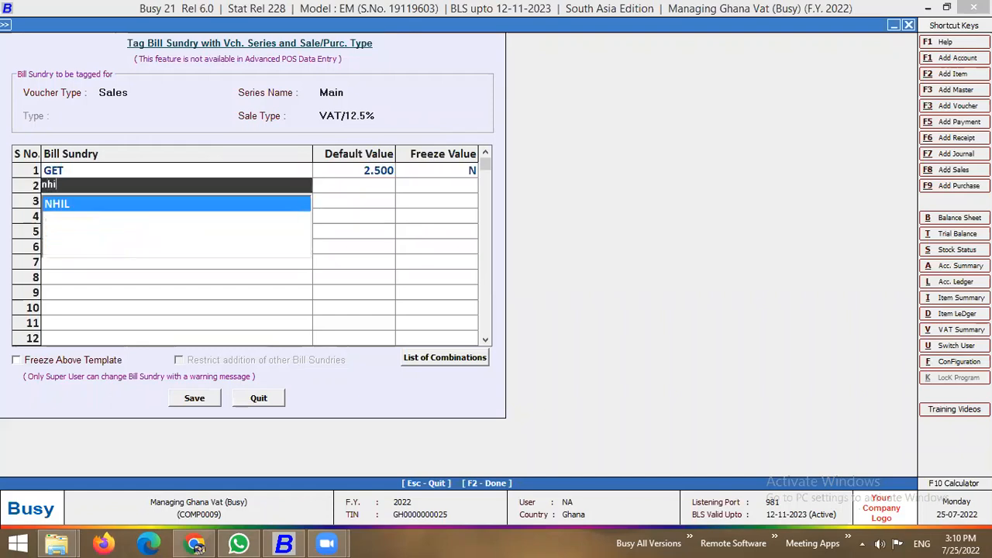
pyautogui.press('Return')
pyautogui.press('Return')
pyautogui.press('Return')
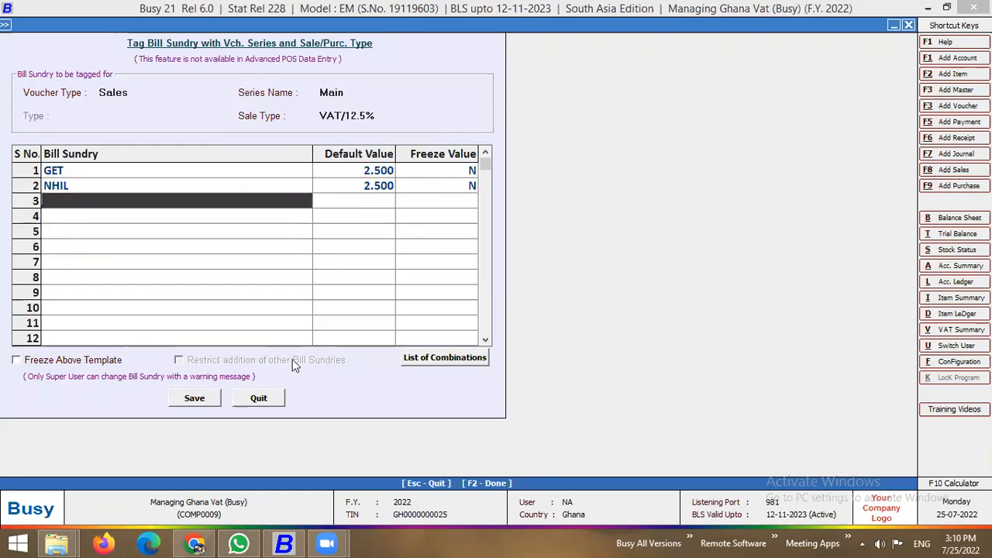
# Step: Tag the bill sundries COVID-19 with default value 1 and VAT with 12.5, save the tagging and leave the configuration
pyautogui.write('c')
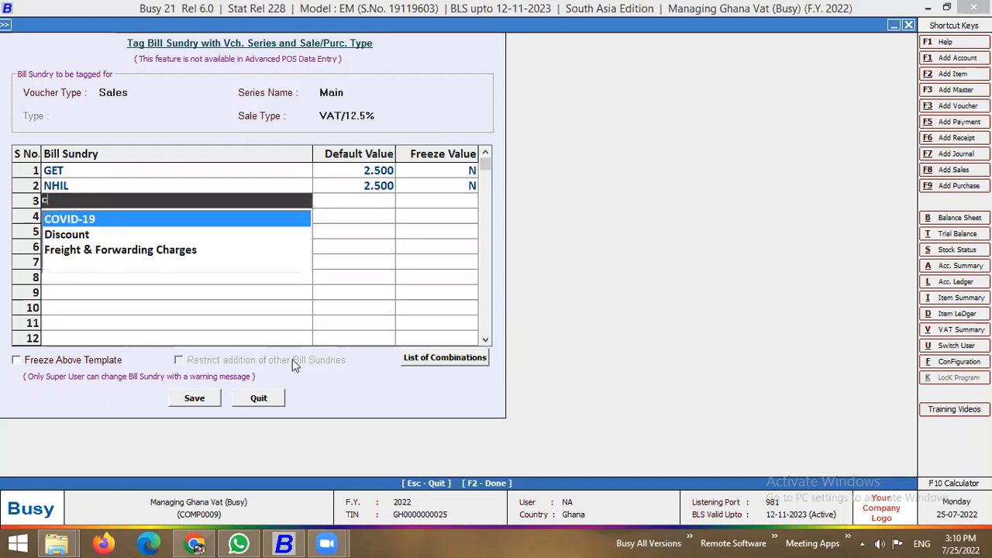
pyautogui.press('Return')
pyautogui.press('Return')
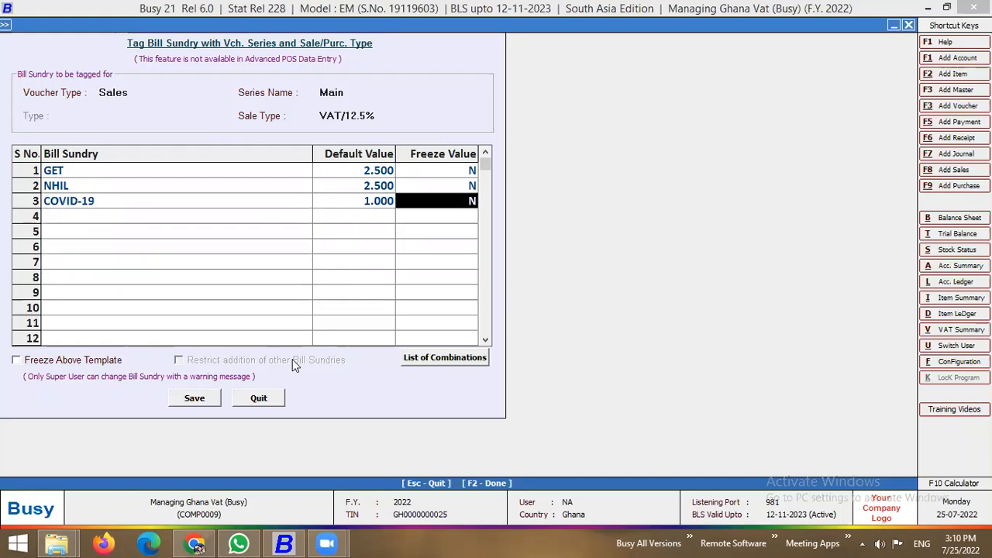
pyautogui.press('Return')
pyautogui.write('vat')
pyautogui.press('Return')
pyautogui.press('F2')
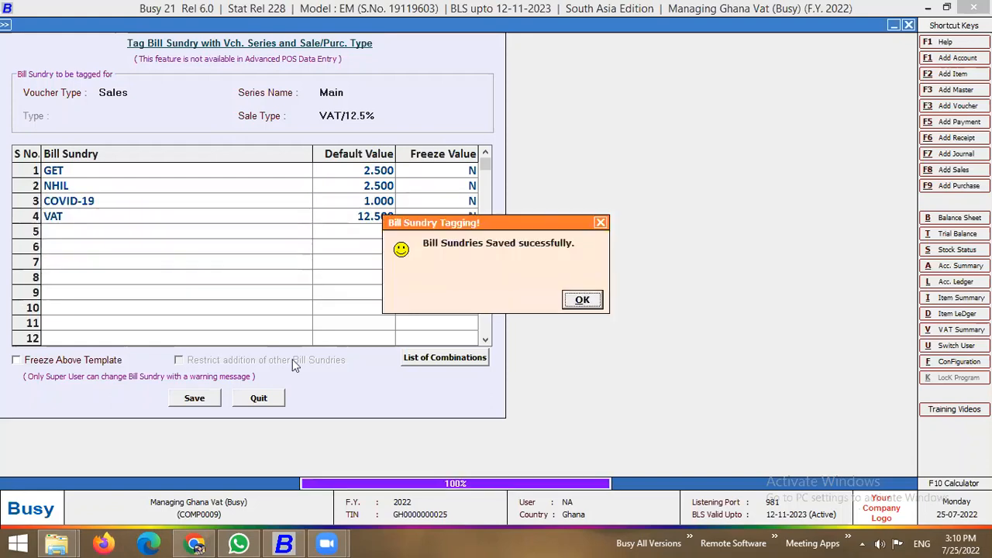
pyautogui.press('Return')
pyautogui.press('Escape')
# Step: Start another sales voucher in series Main with sale type VAT/12.5%, party Busy Infotech Pvt. Ltd., material centre Main Store and no narration
pyautogui.press('Right')
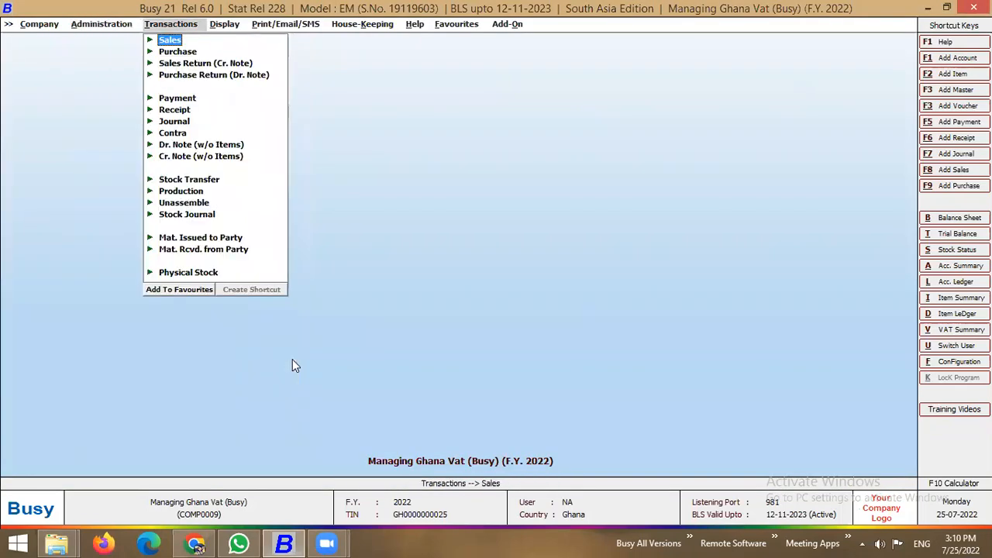
pyautogui.press('Return')
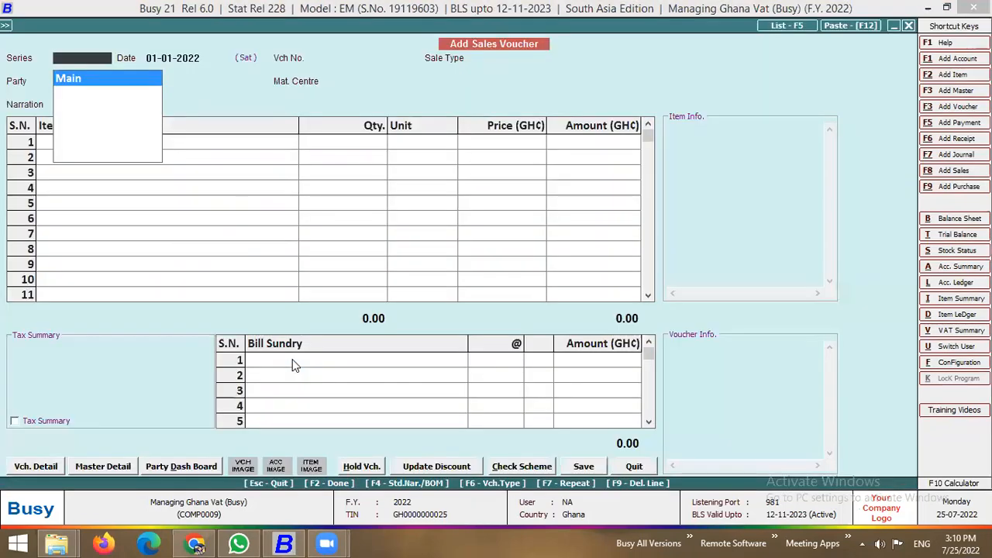
pyautogui.press('Return')
pyautogui.press('Return')
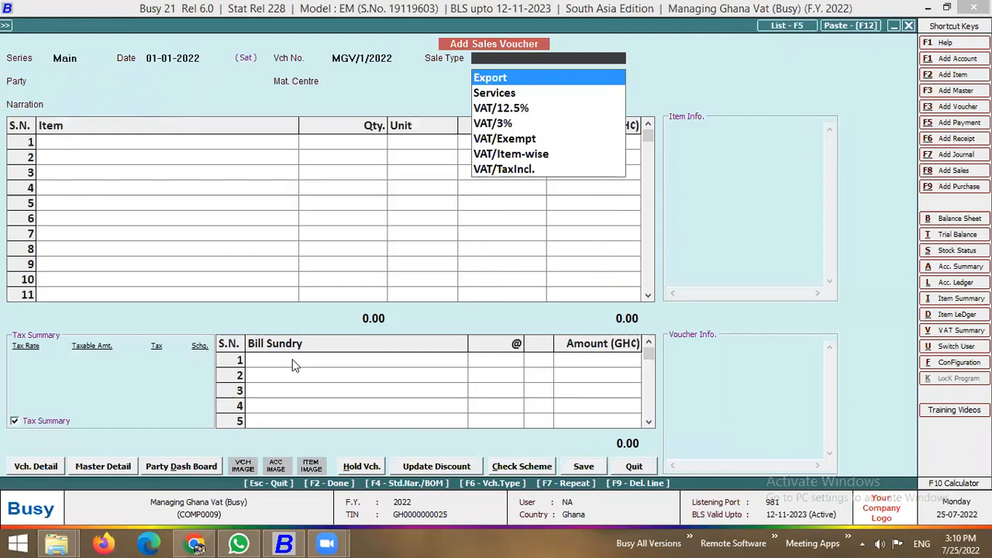
pyautogui.press('Down')
pyautogui.press('Down')
pyautogui.press('Return')
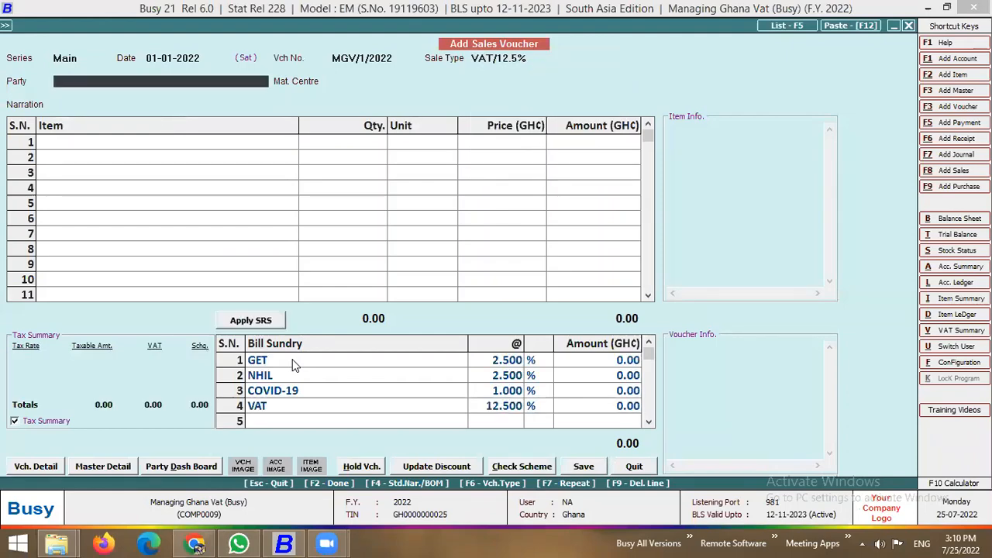
pyautogui.press('Return')
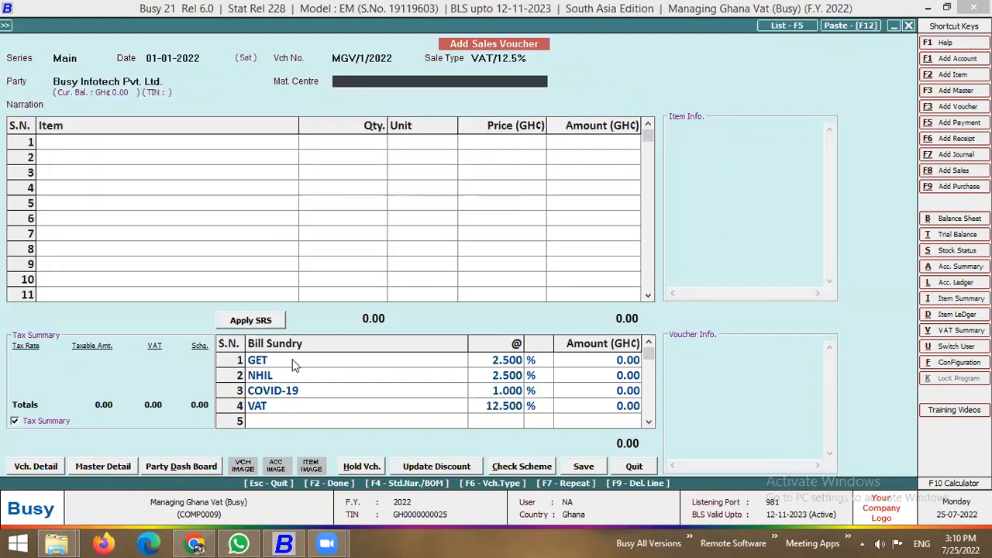
pyautogui.press('Return')
pyautogui.press('Return')
# Step: Add one piece of Item Abc priced at 100 to the voucher with the tagged bill sundries
pyautogui.press('Return')
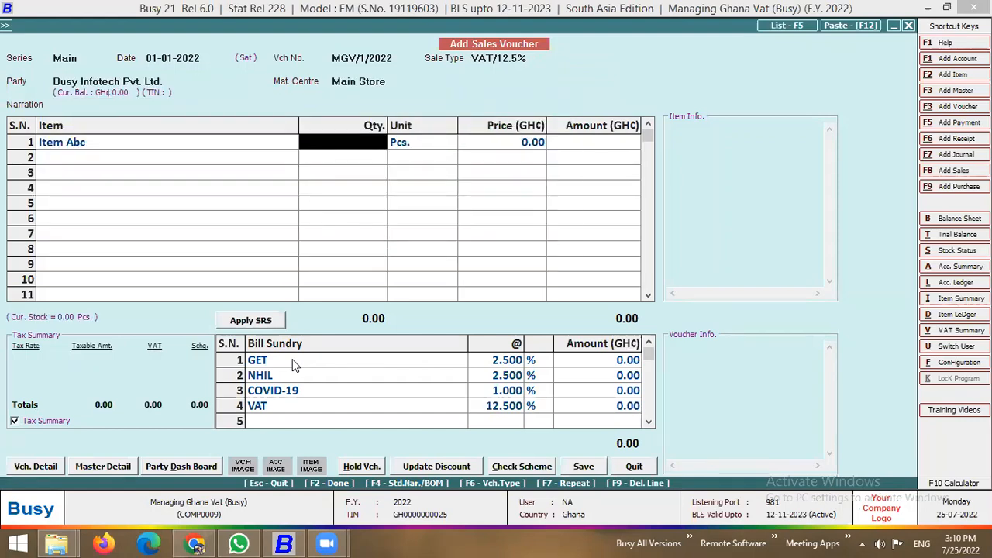
pyautogui.write('1')
pyautogui.press('Return')
pyautogui.write('100')
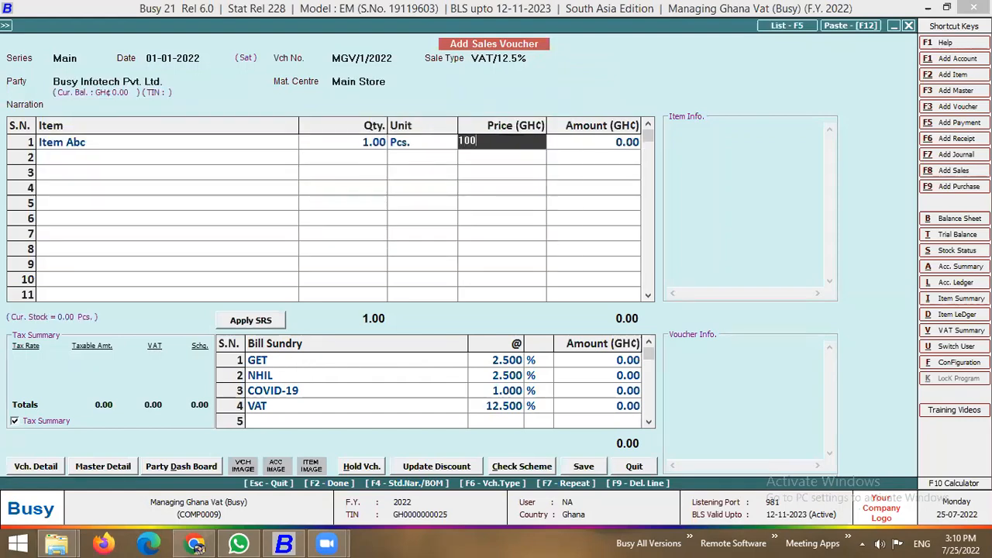
pyautogui.press('Return')
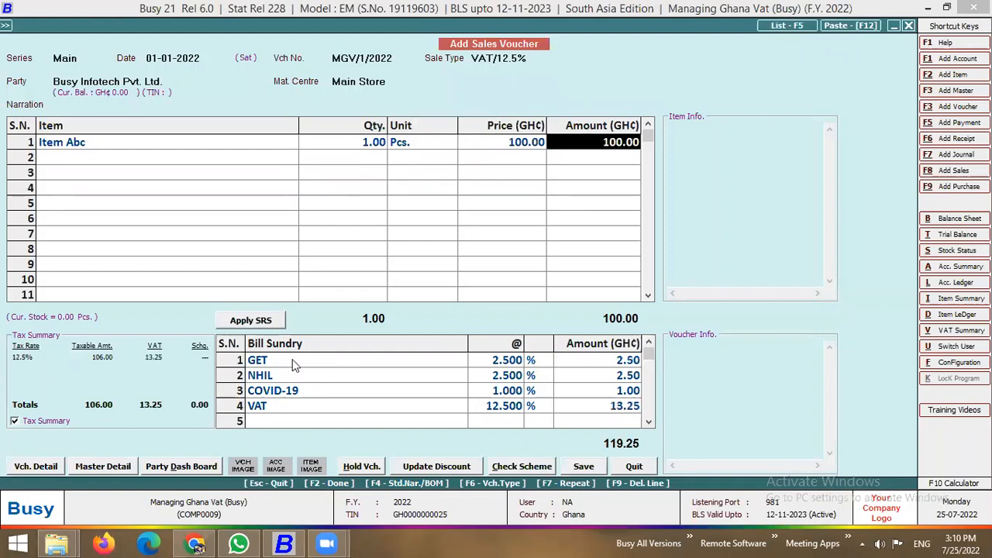
# Step: Apply SRS to the voucher and quit it without saving
pyautogui.click(583, 467)
pyautogui.press('Return')
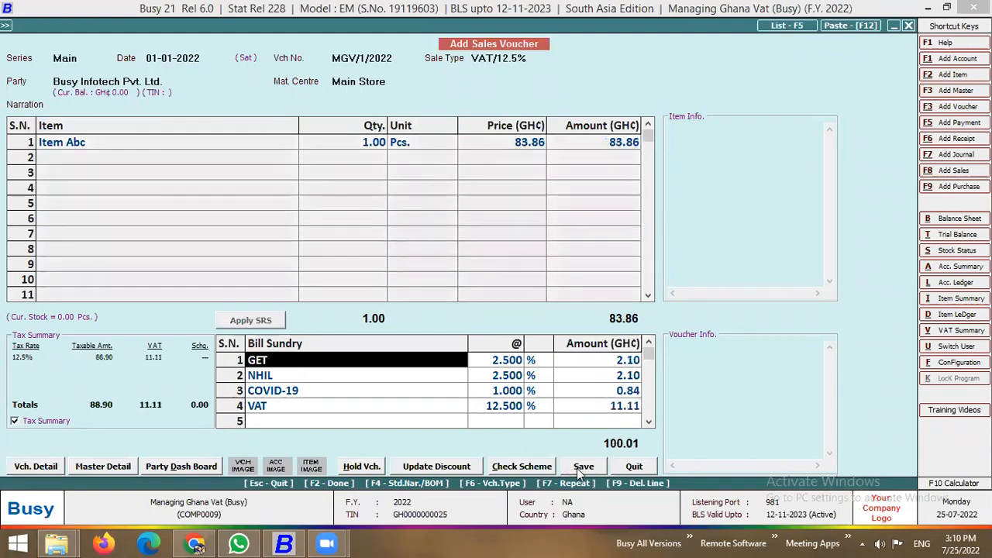
pyautogui.press('Escape')
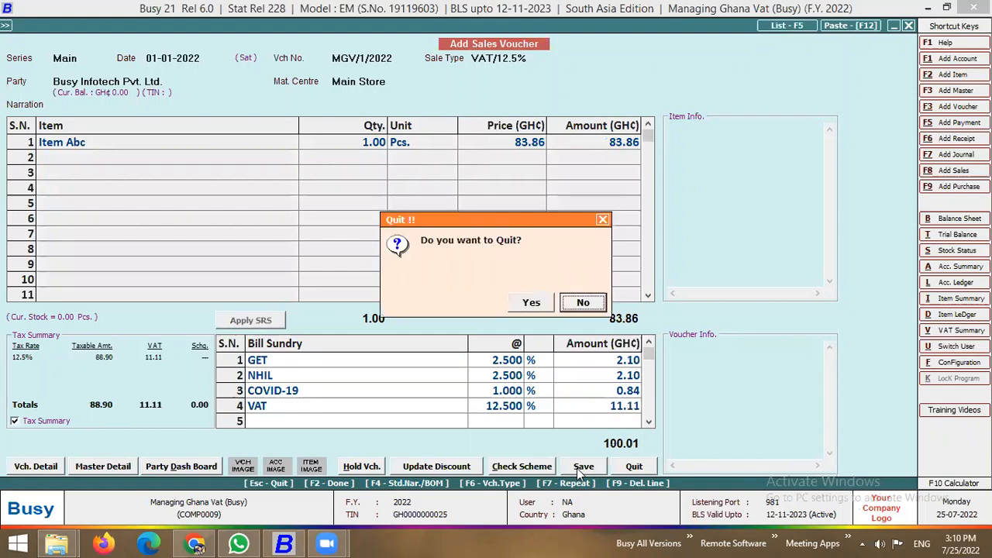
pyautogui.press('Left')
pyautogui.press('Return')
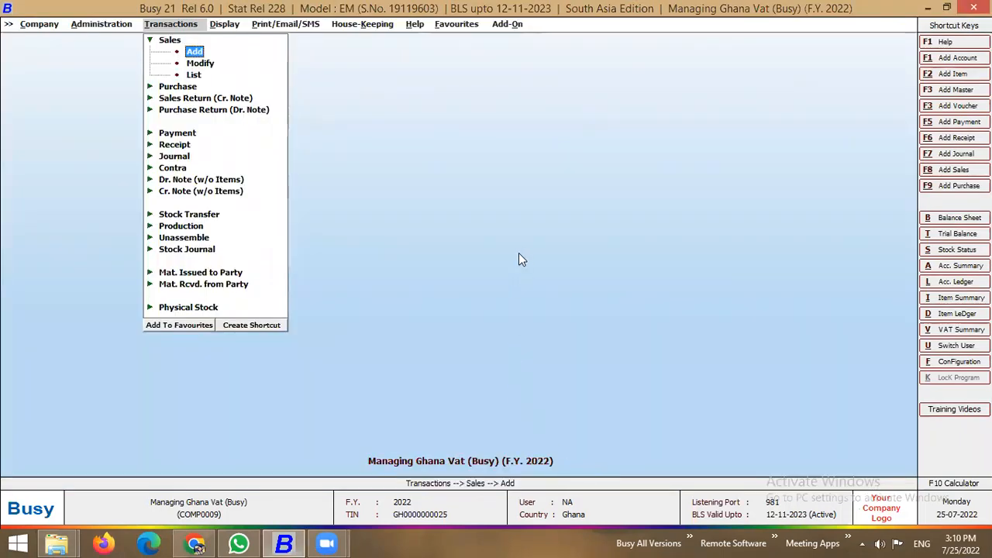
pyautogui.click(328, 543)
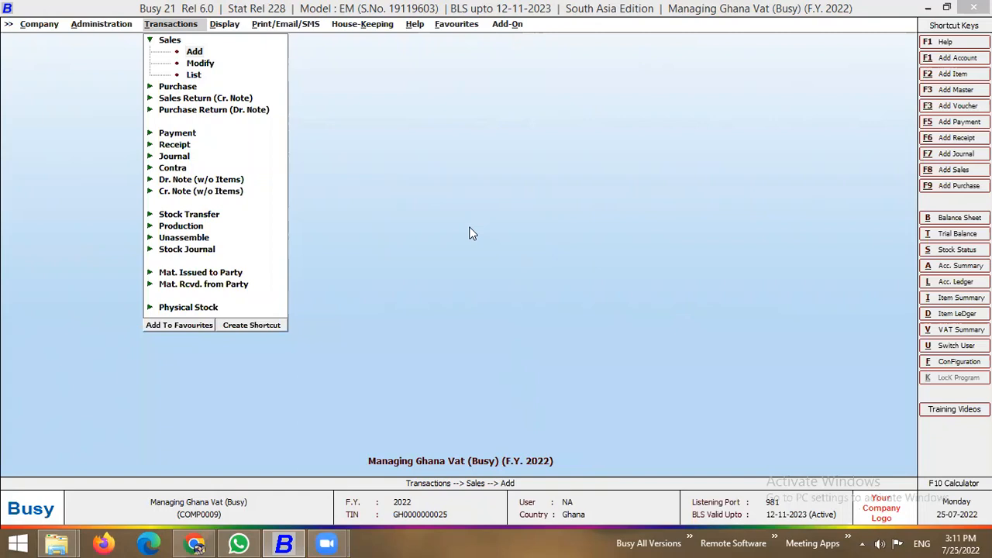
# Step: Start a new sales voucher with sale type VAT/12.5%, party Busy Infotech Pvt. Ltd., material centre Main Store and no narration
pyautogui.click(202, 51)
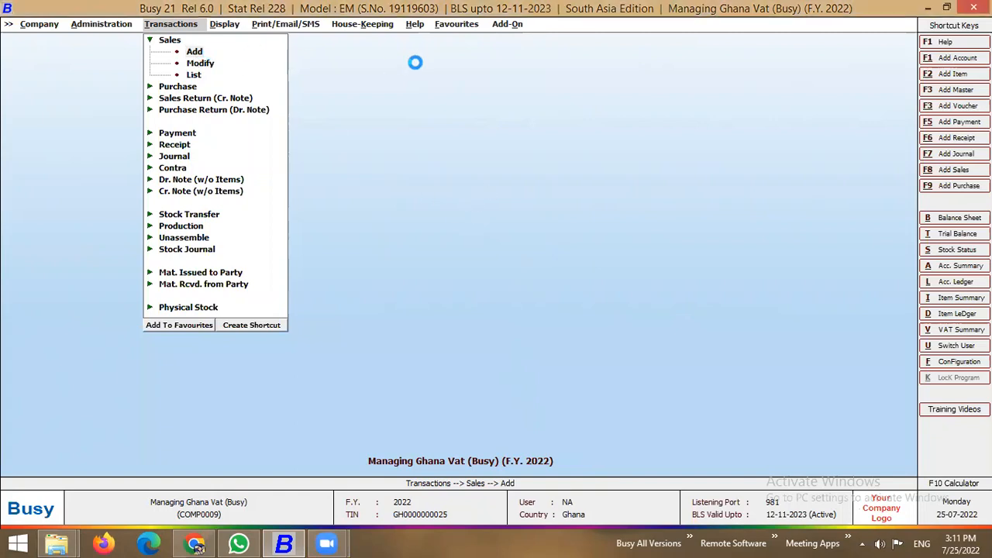
pyautogui.press('Return')
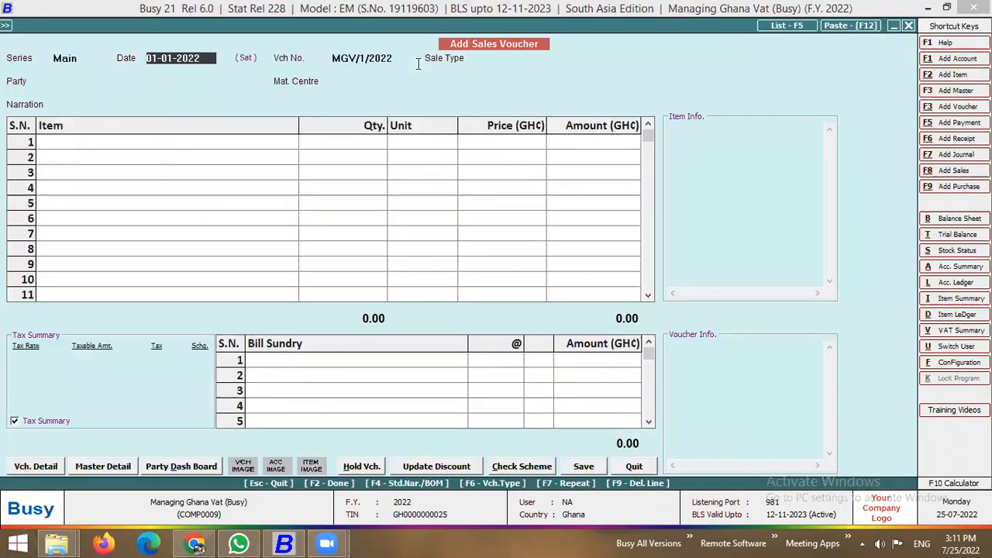
pyautogui.press('Return')
pyautogui.press('Down')
pyautogui.press('Down')
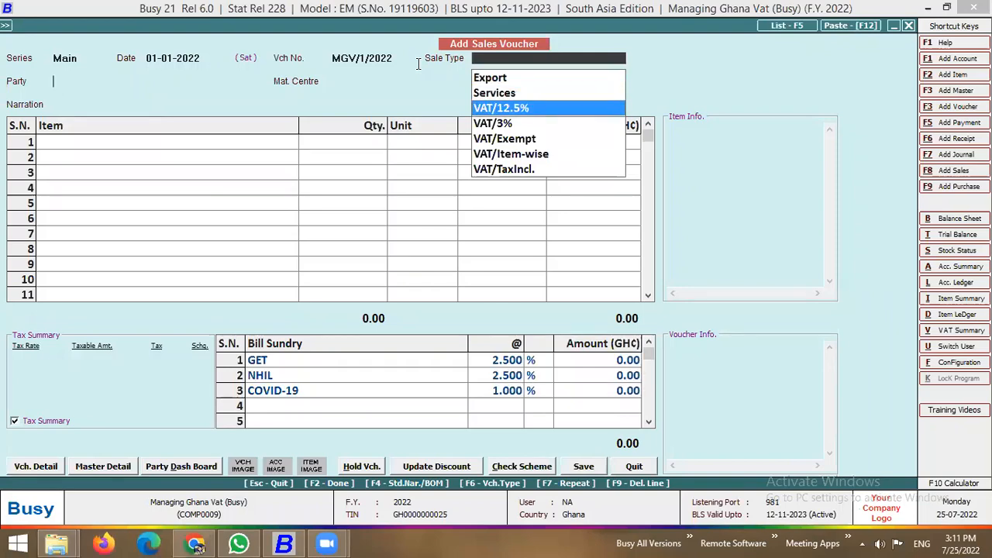
pyautogui.press('Return')
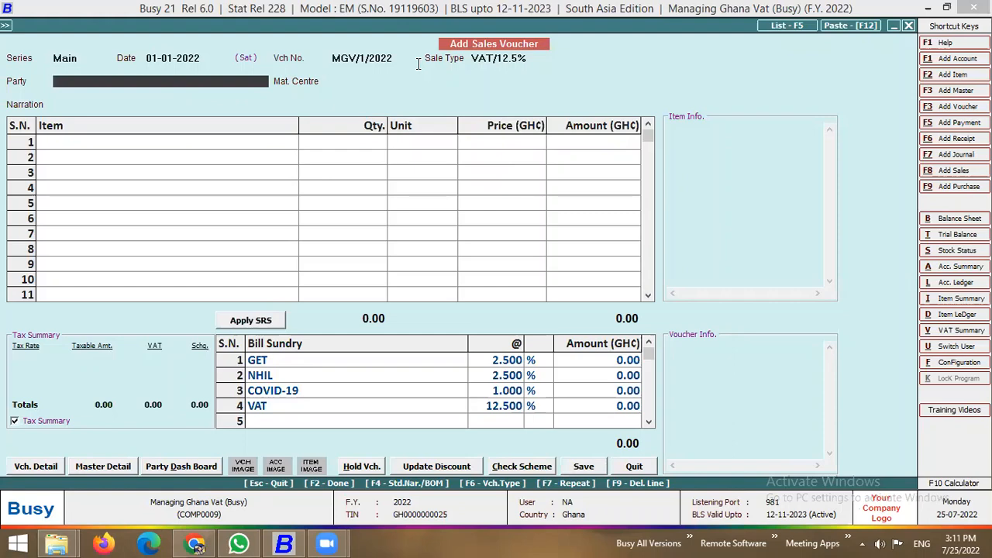
pyautogui.press('space')
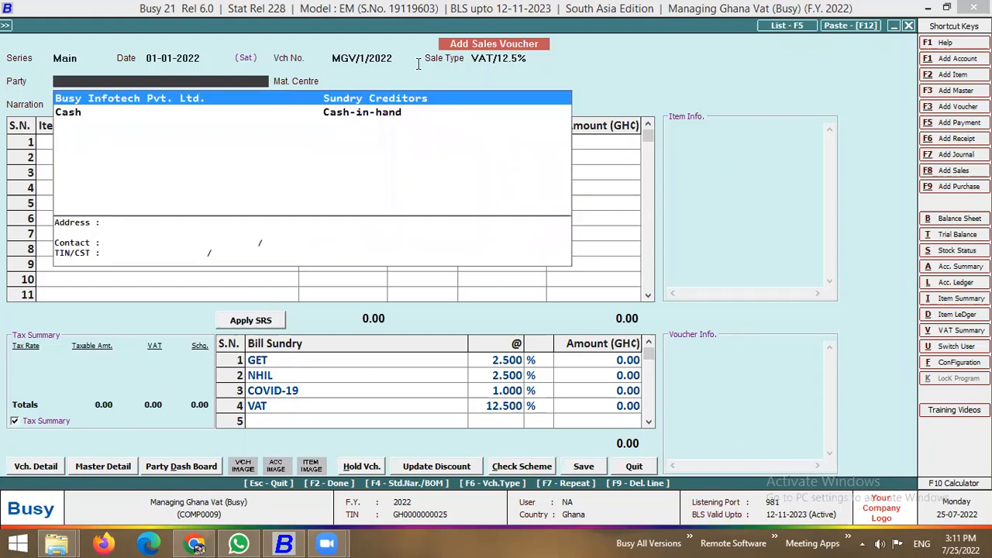
pyautogui.press('Return')
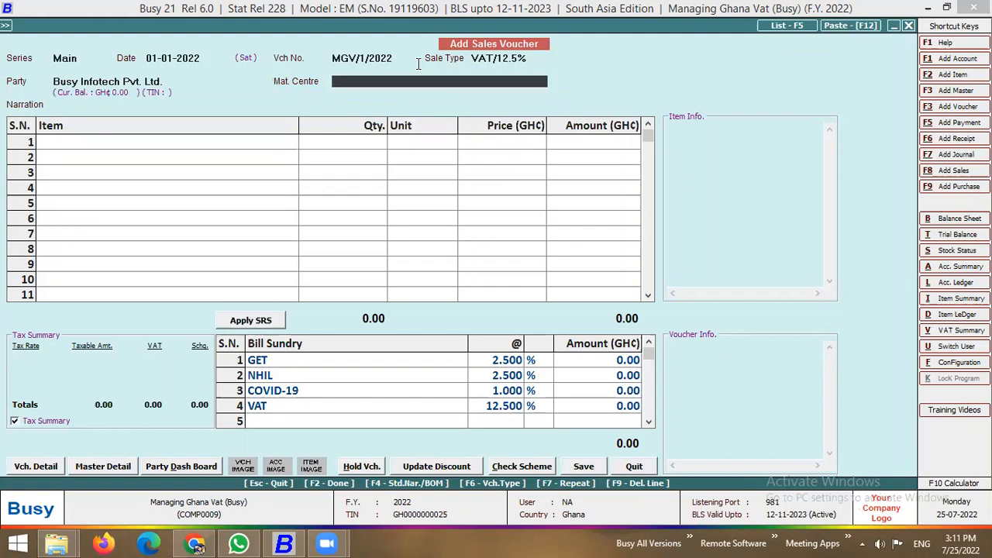
pyautogui.press('space')
pyautogui.press('Return')
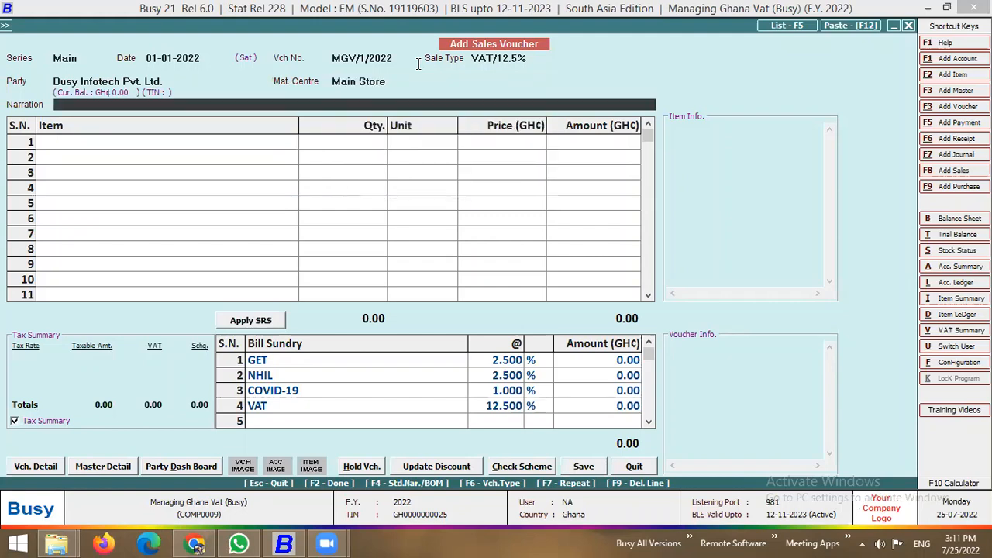
pyautogui.press('Return')
# Step: Enter one piece of Item Abc at a price of 100 as the voucher's first item line
pyautogui.press('space')
pyautogui.press('Return')
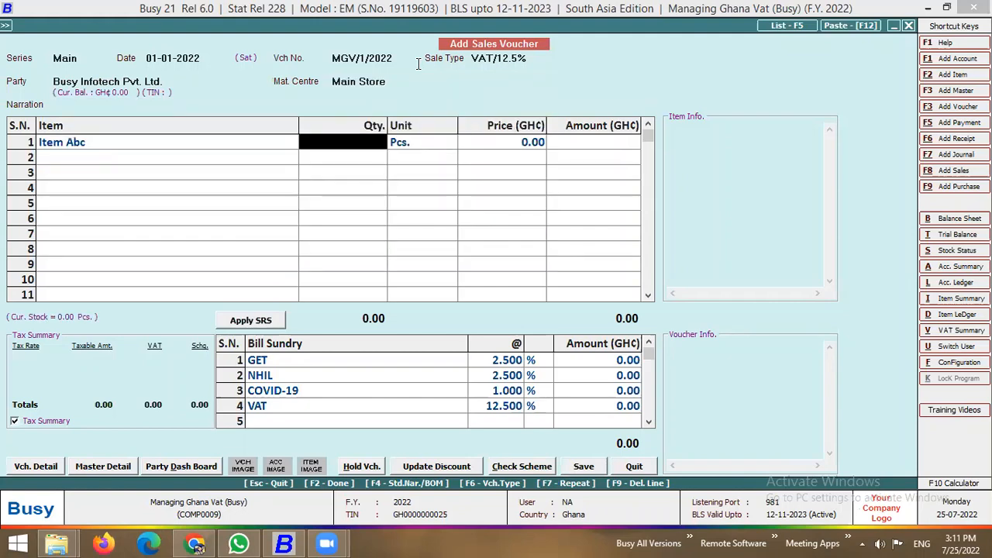
pyautogui.write('1')
pyautogui.press('Return')
pyautogui.write('100')
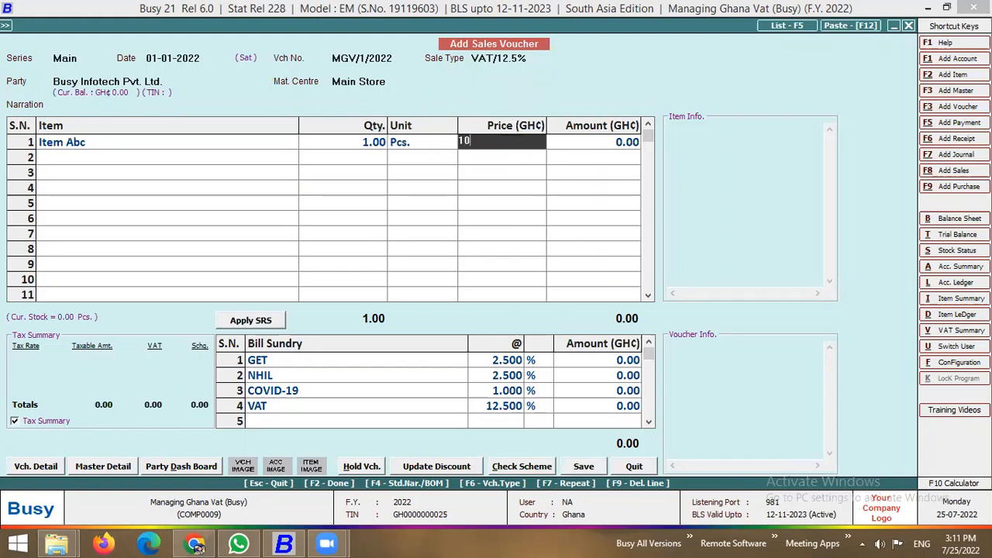
pyautogui.press('Return')
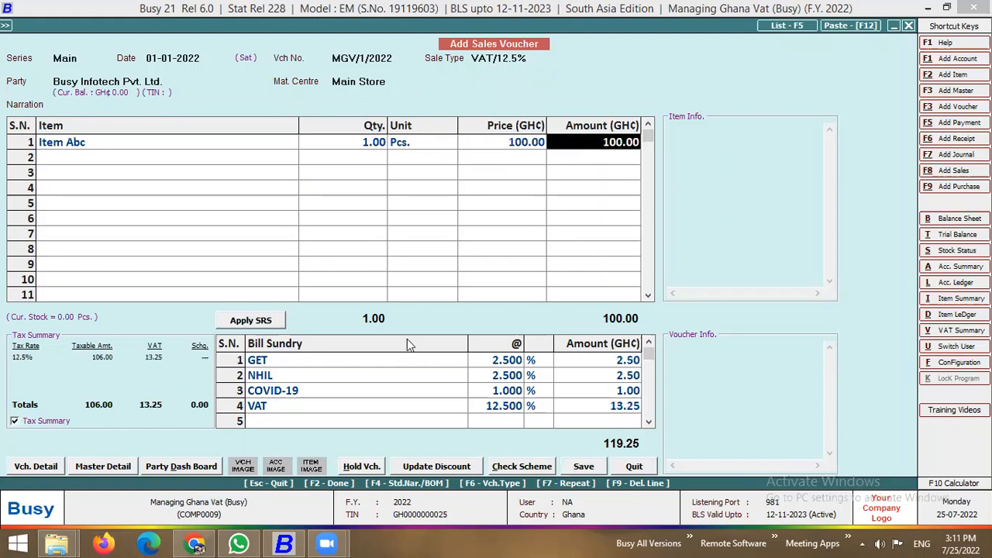
# Step: Save the voucher without recalculating the item prices as per SRS and skip printing the invoice
pyautogui.click(581, 468)
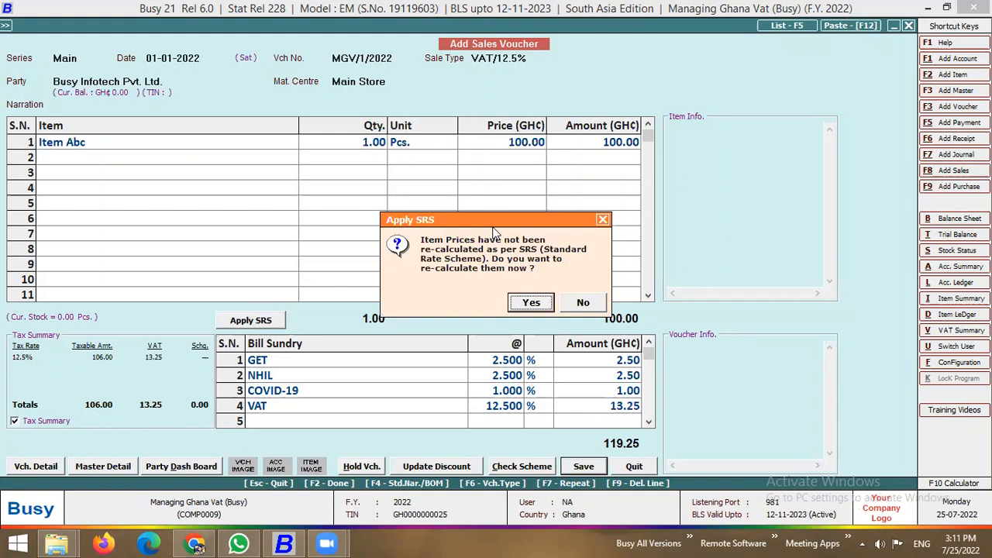
pyautogui.press('Right')
pyautogui.press('Return')
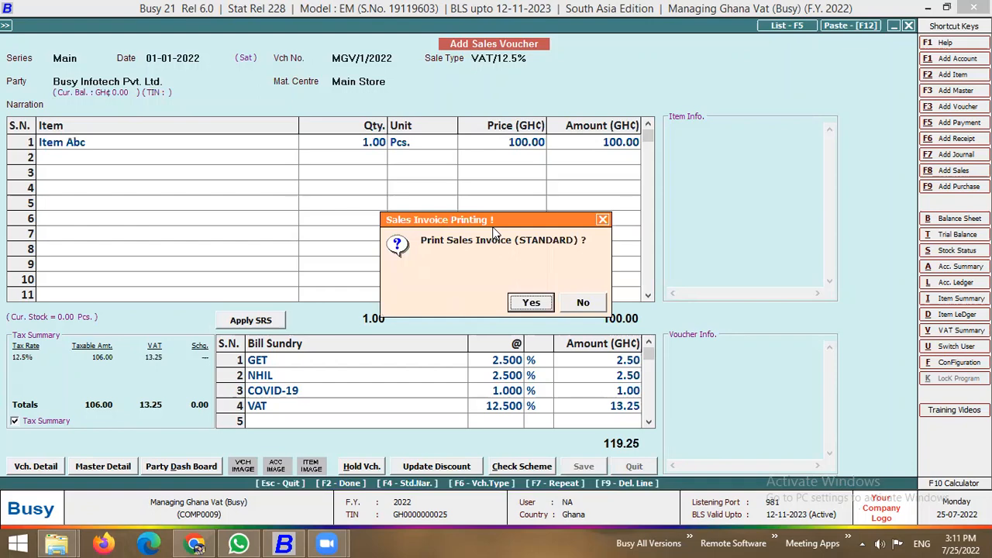
pyautogui.press('Return')
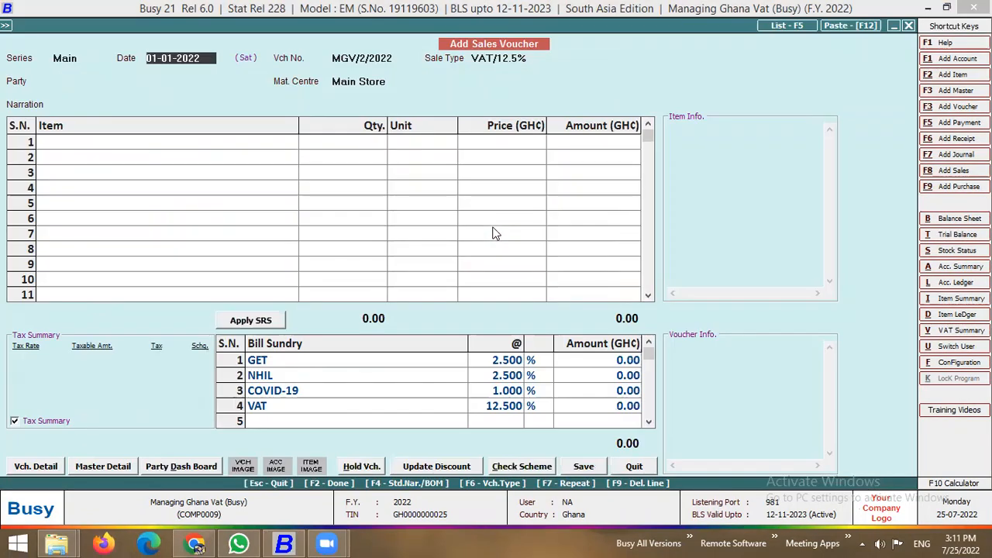
# Step: Fill in the next sales voucher with party Busy Infotech Pvt. Ltd., keeping date 01-01-2022, sale type VAT/12.5% and material centre Main Store
pyautogui.press('Return')
pyautogui.press('Return')
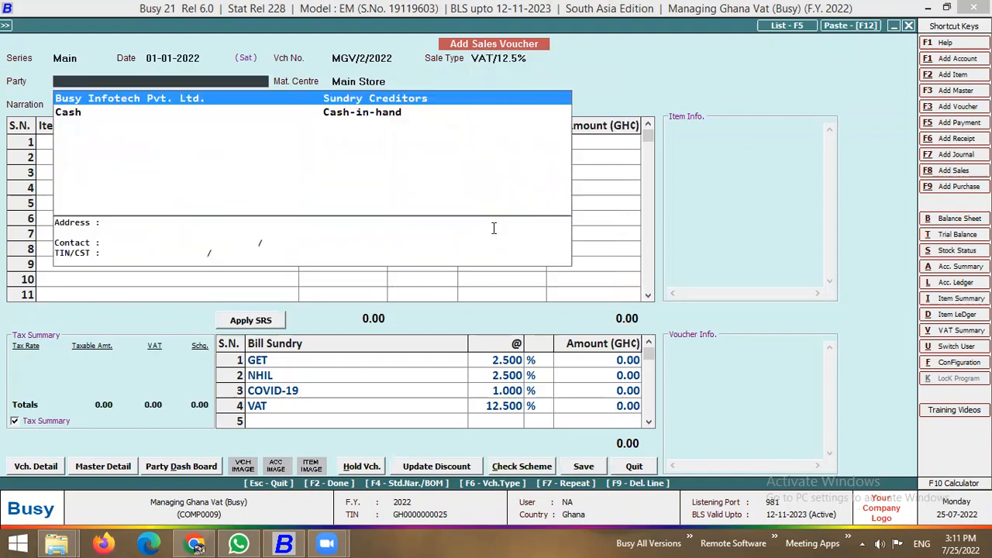
pyautogui.press('Return')
pyautogui.press('Return')
pyautogui.press('Return')
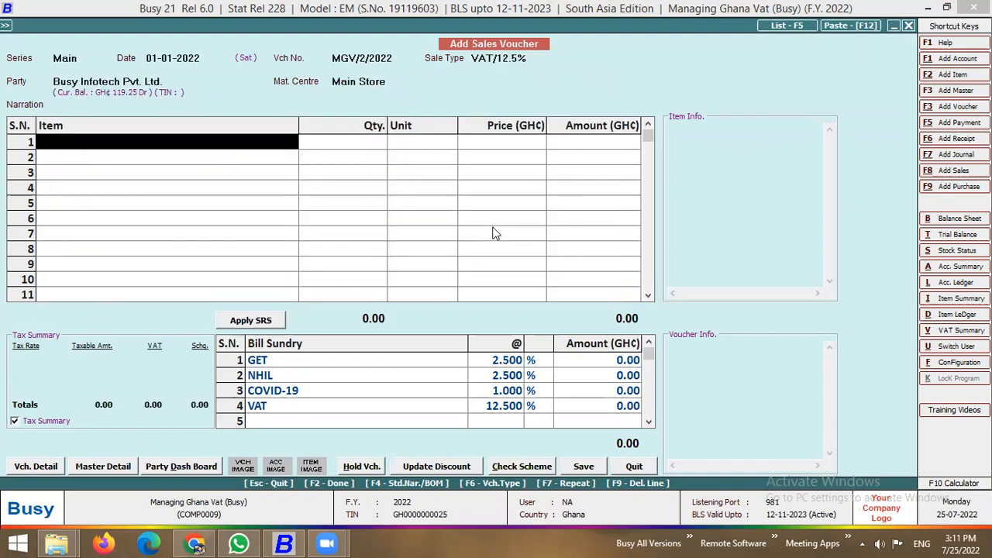
# Step: Add one piece of Item Abc priced at 100 to the second voucher and finish the item list
pyautogui.press('Return')
pyautogui.write('1')
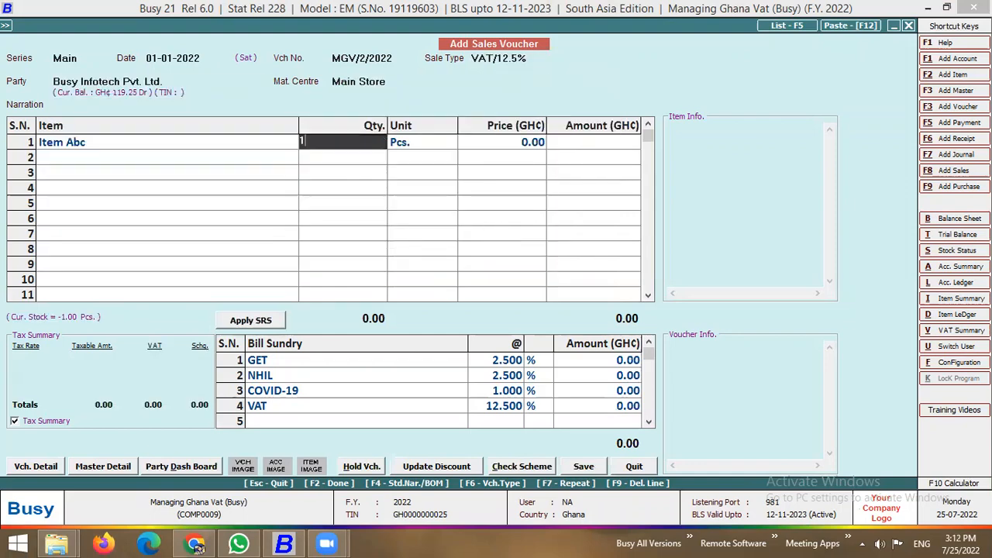
pyautogui.press('Return')
pyautogui.write('100')
pyautogui.press('Return')
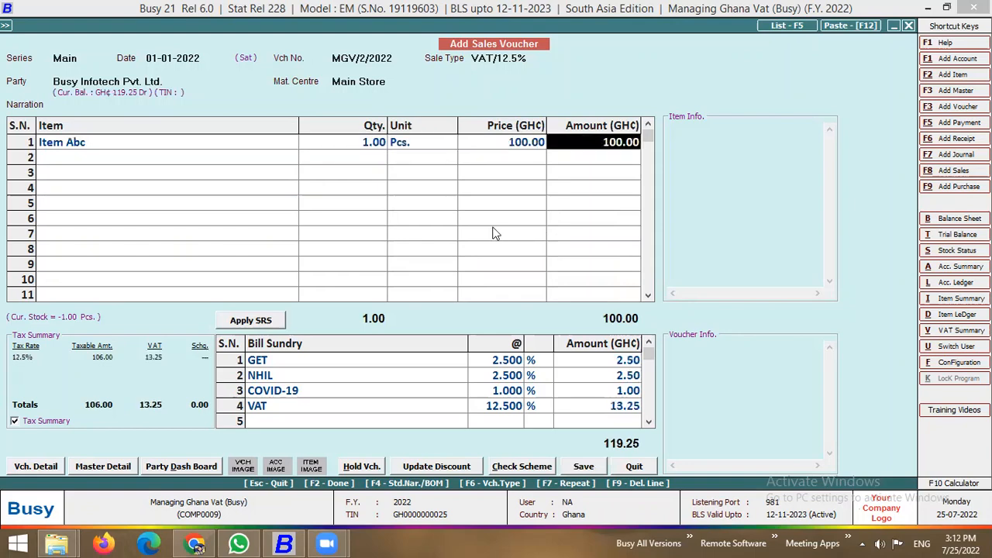
pyautogui.press('Return')
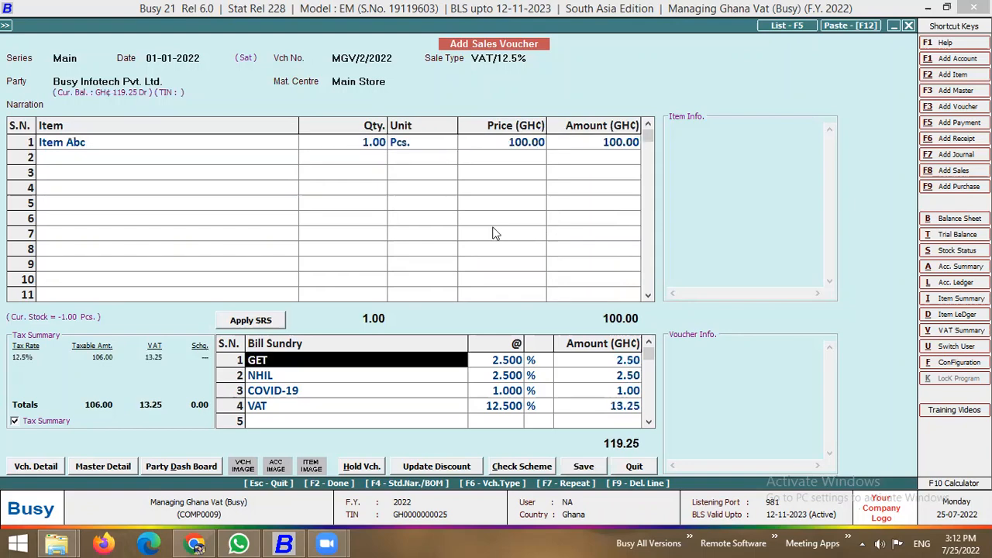
# Step: Apply SRS to recalculate the second voucher's item price and save the voucher
pyautogui.click(251, 321)
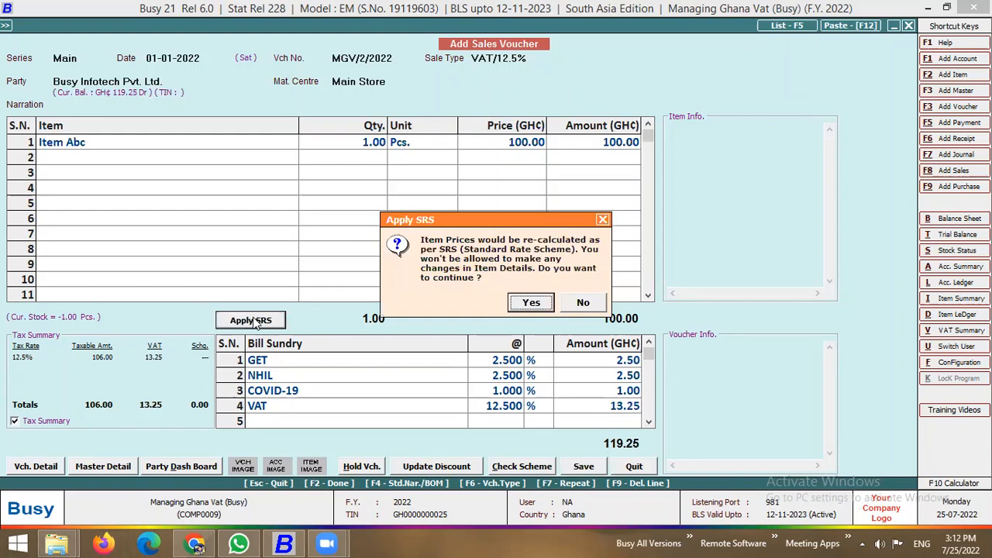
pyautogui.click(532, 303)
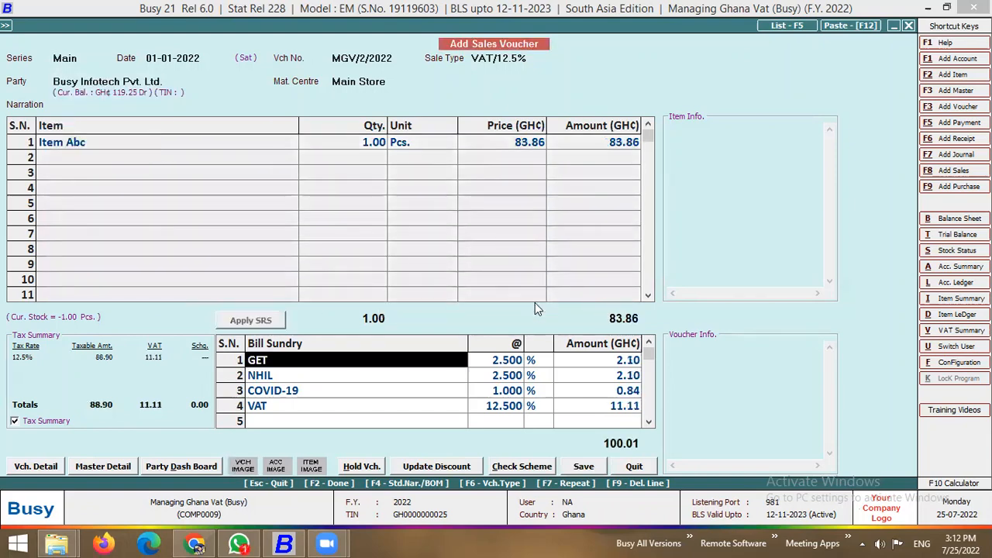
pyautogui.click(530, 147)
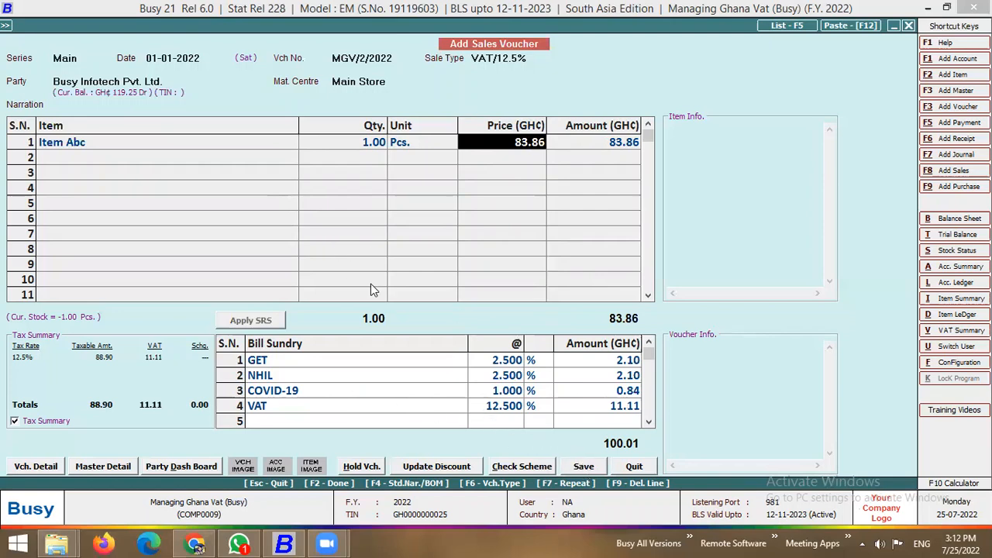
pyautogui.click(589, 466)
pyautogui.press('Return')
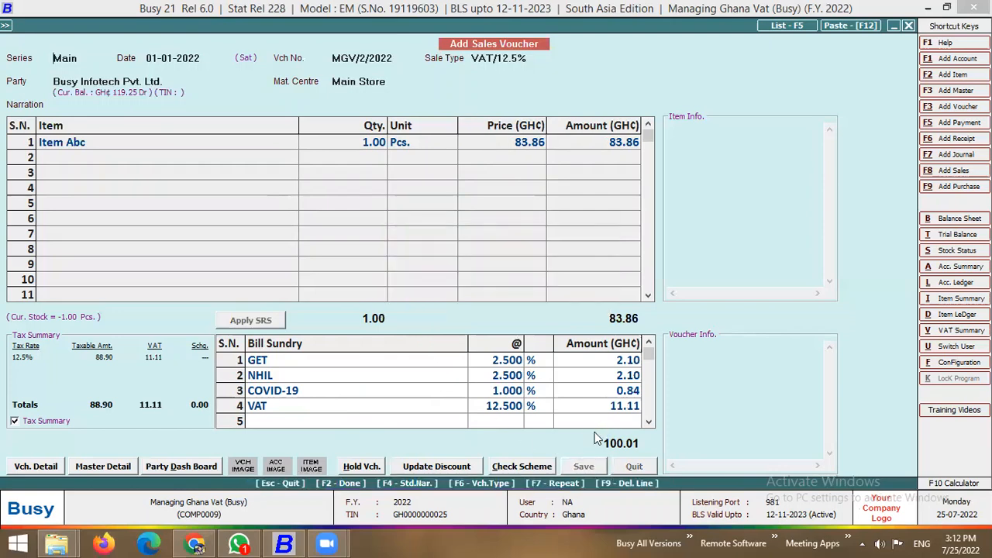
# Step: Request a preview of the saved voucher's sales invoice in STANDARD format with 1 copy
pyautogui.press('Return')
pyautogui.press('Return')
pyautogui.press('Return')
pyautogui.press('Right')
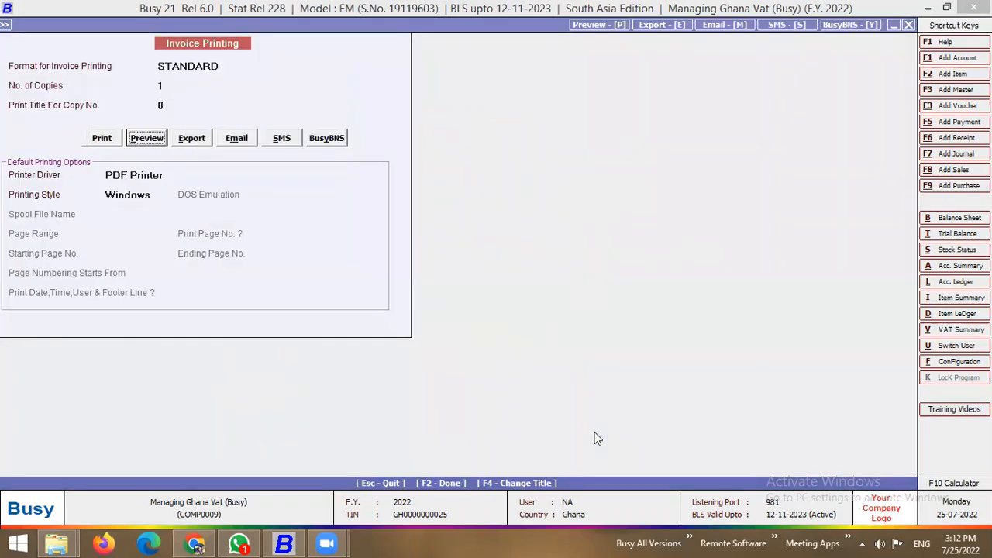
pyautogui.press('Return')
pyautogui.press('Return')
# Step: Save the sales invoice configuration, then close the invoice preview and leave voucher entry
pyautogui.press('F2')
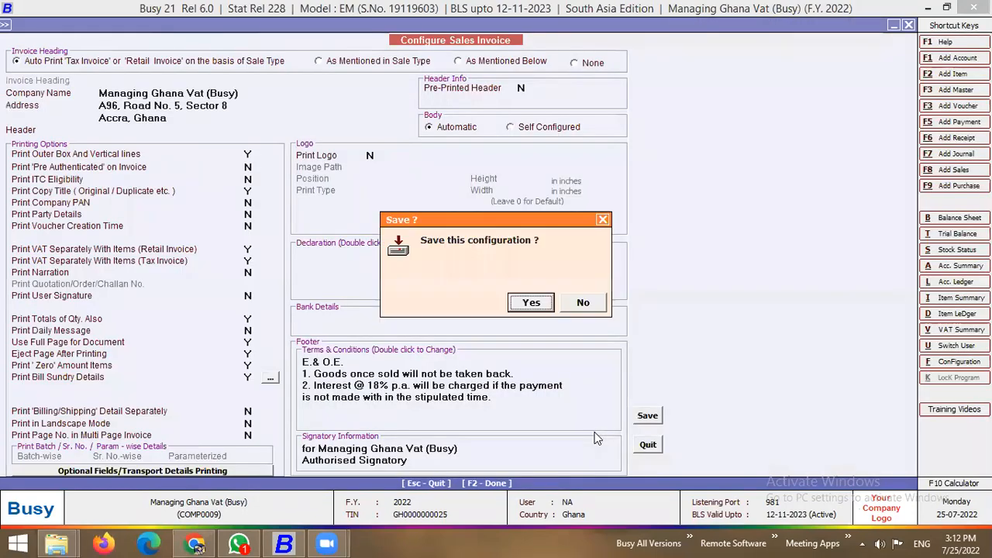
pyautogui.press('Return')
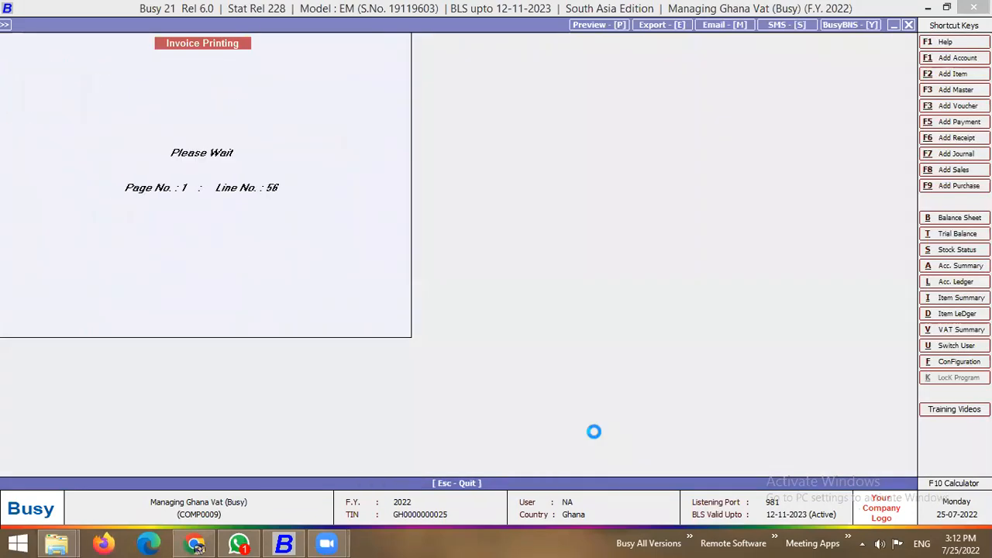
pyautogui.press('Escape')
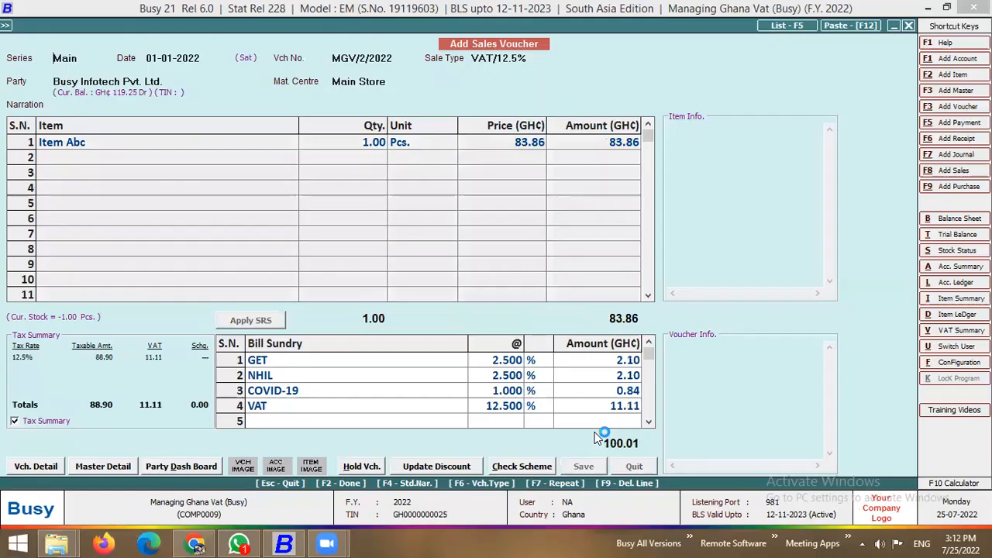
pyautogui.press('Escape')
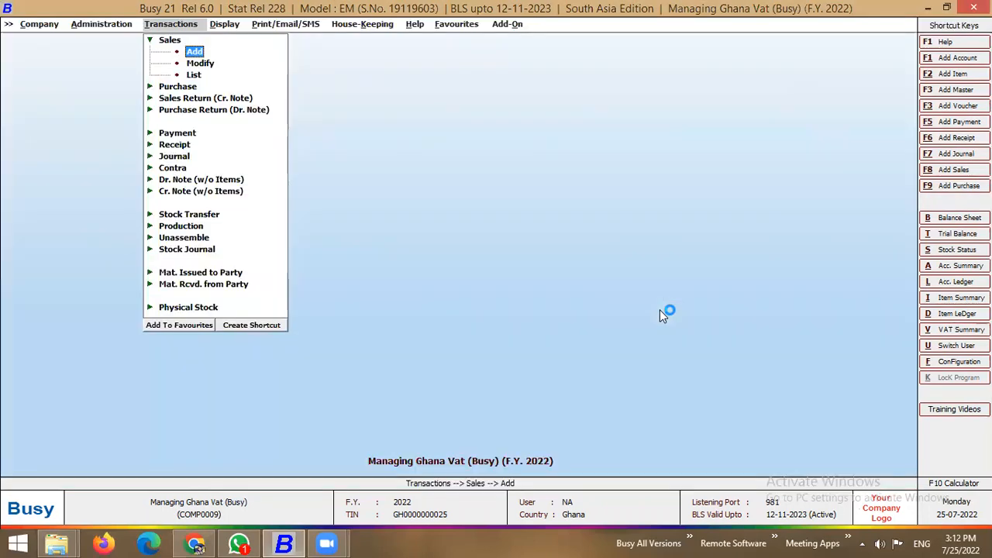
# Step: Review the VAT/GST feature options, including the surcharge and Standard Rate Scheme settings, and leave the configuration without changes
pyautogui.press('Escape')
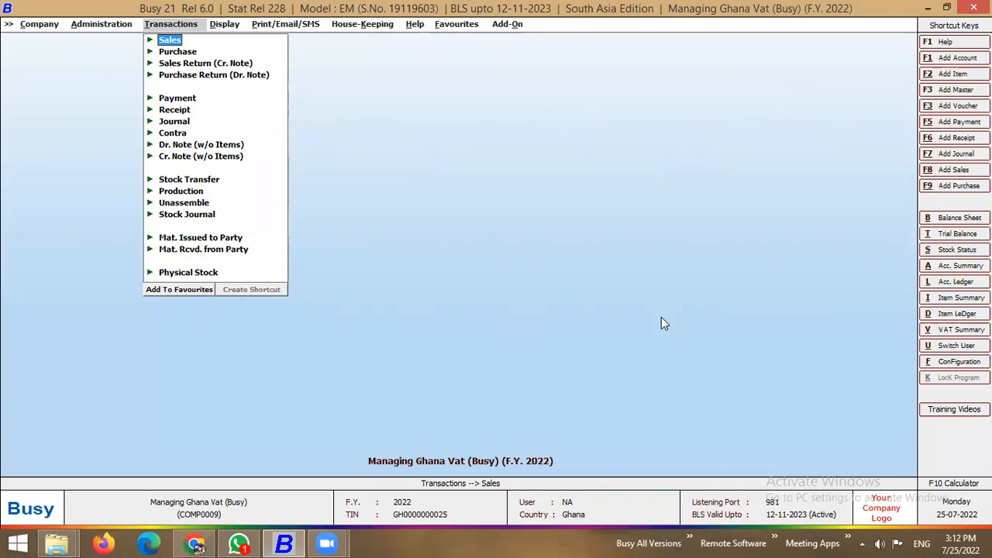
pyautogui.press('Left')
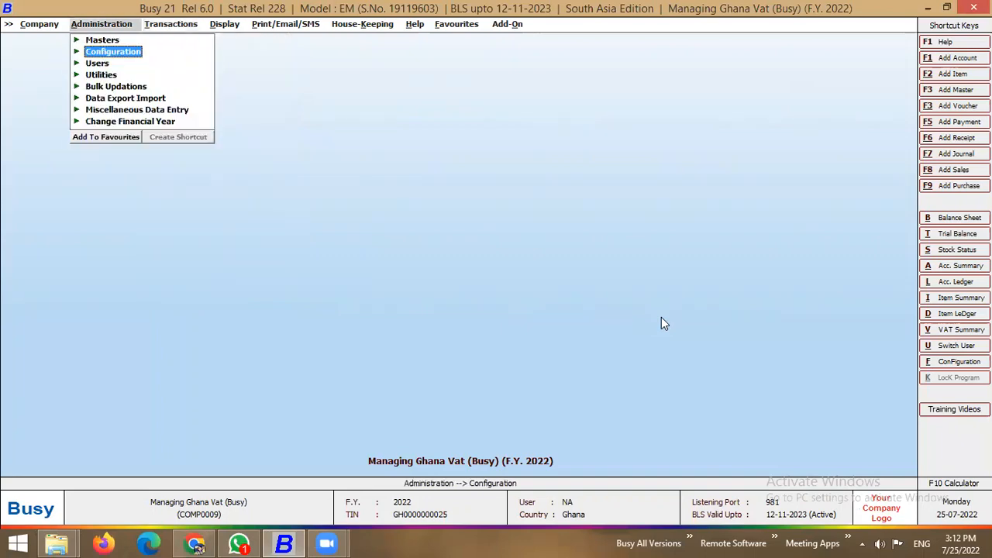
pyautogui.press('Up')
pyautogui.press('Down')
pyautogui.press('Return')
pyautogui.press('Return')
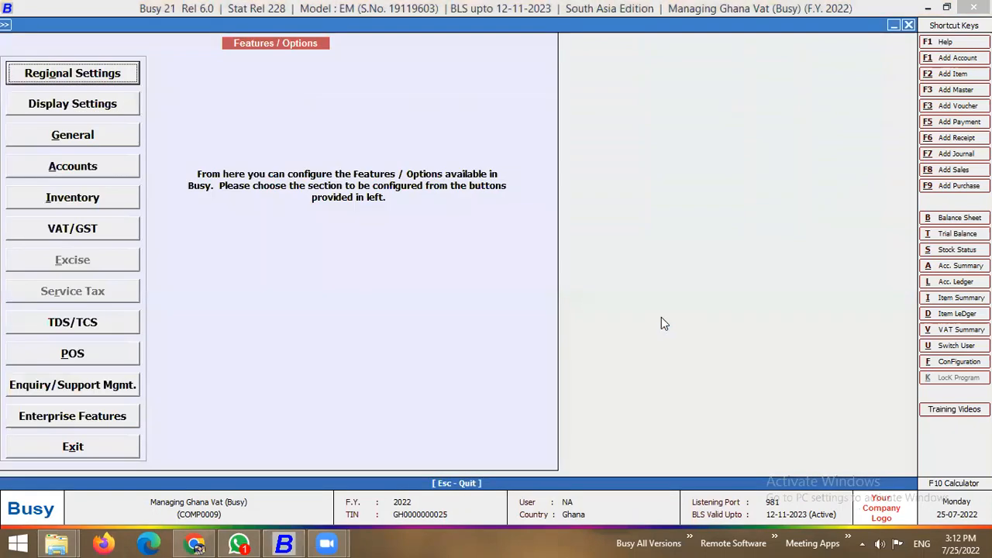
pyautogui.press('Down')
pyautogui.press('Down')
pyautogui.press('Down')
pyautogui.press('Down')
pyautogui.press('Down')
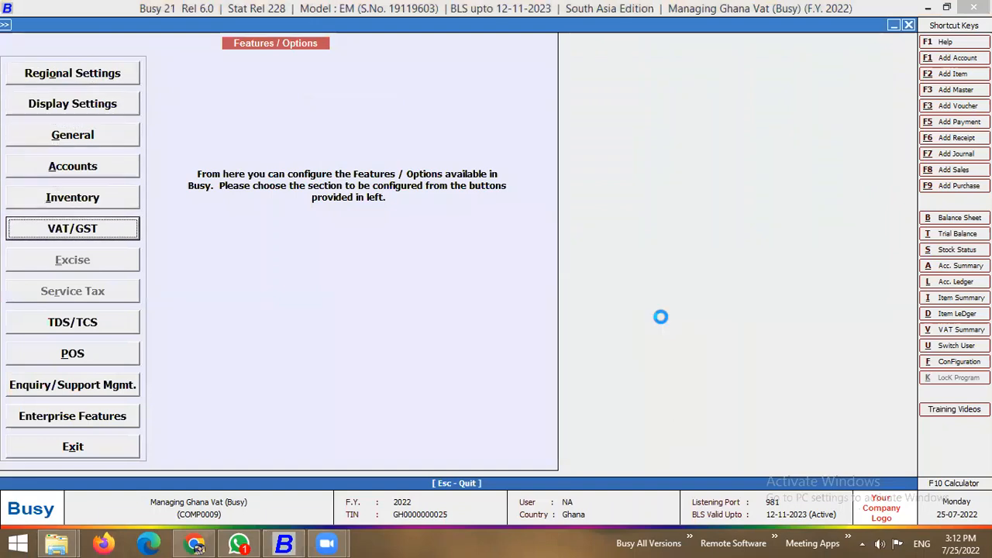
pyautogui.press('Return')
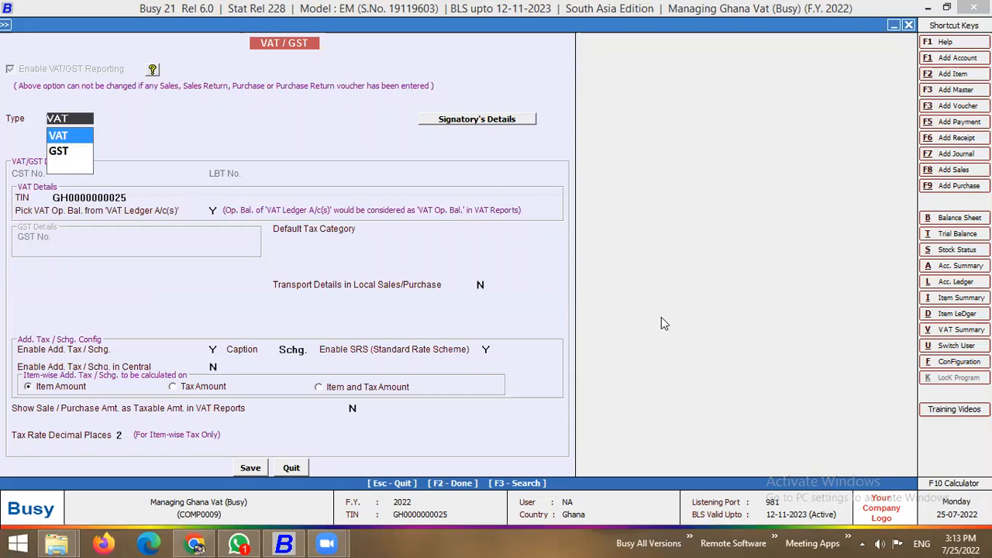
pyautogui.press('Escape')
pyautogui.press('Escape')
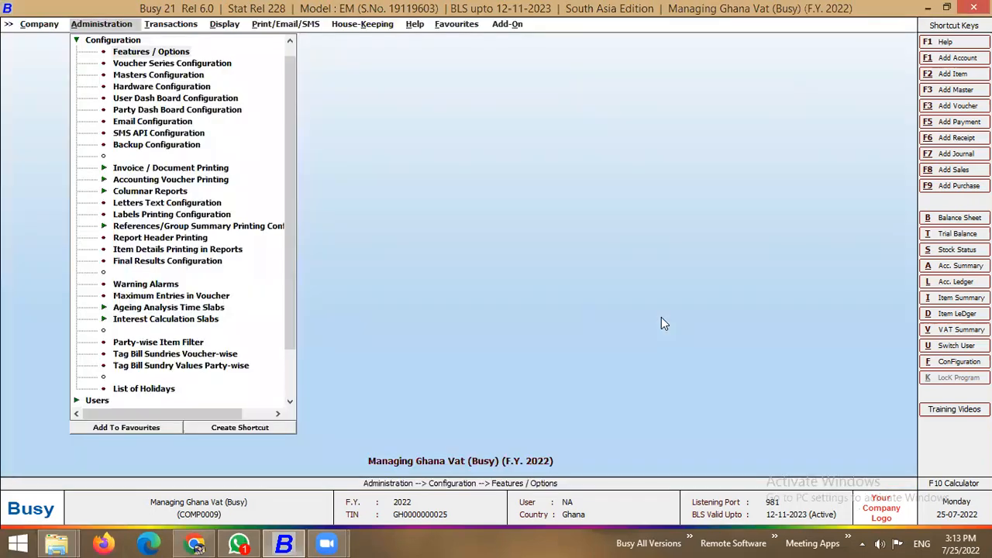
pyautogui.press('Escape')
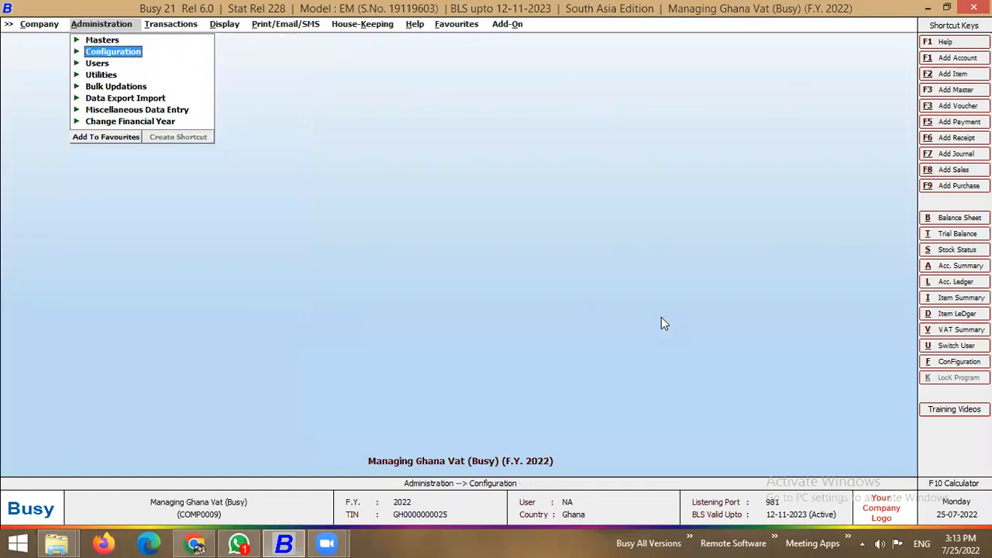
# Step: Open the second sales voucher of series Main for modification
pyautogui.press('Right')
pyautogui.press('Return')
pyautogui.press('Down')
pyautogui.press('Return')
pyautogui.press('Return')
pyautogui.press('Return')
pyautogui.press('Return')
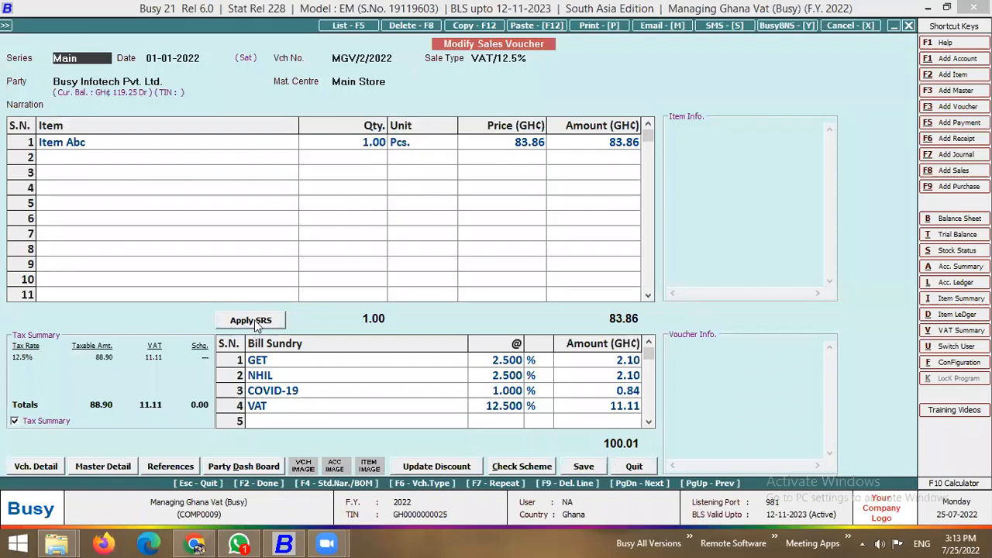
# Step: Request SRS recalculation on the saved voucher, decline it, and leave voucher modification without saving
pyautogui.click(256, 321)
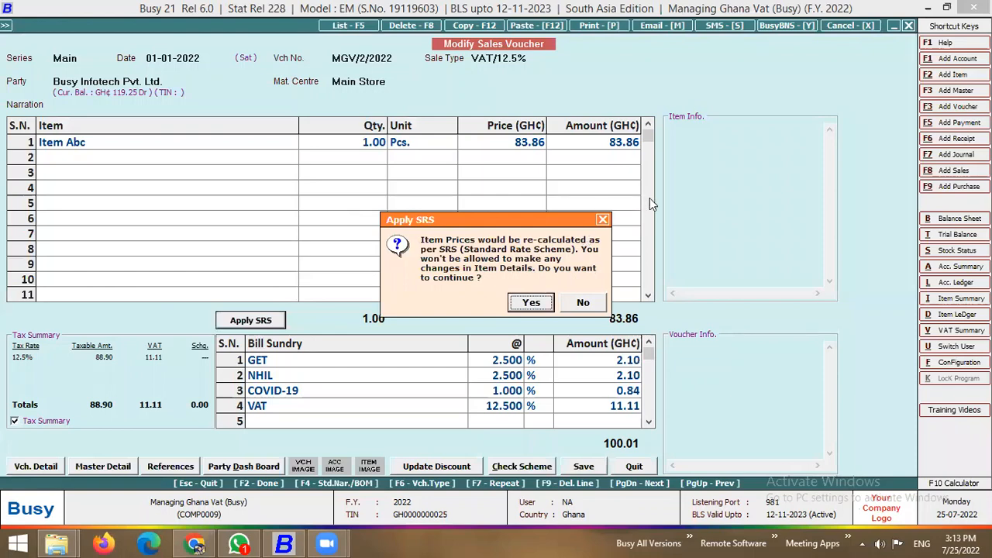
pyautogui.click(581, 306)
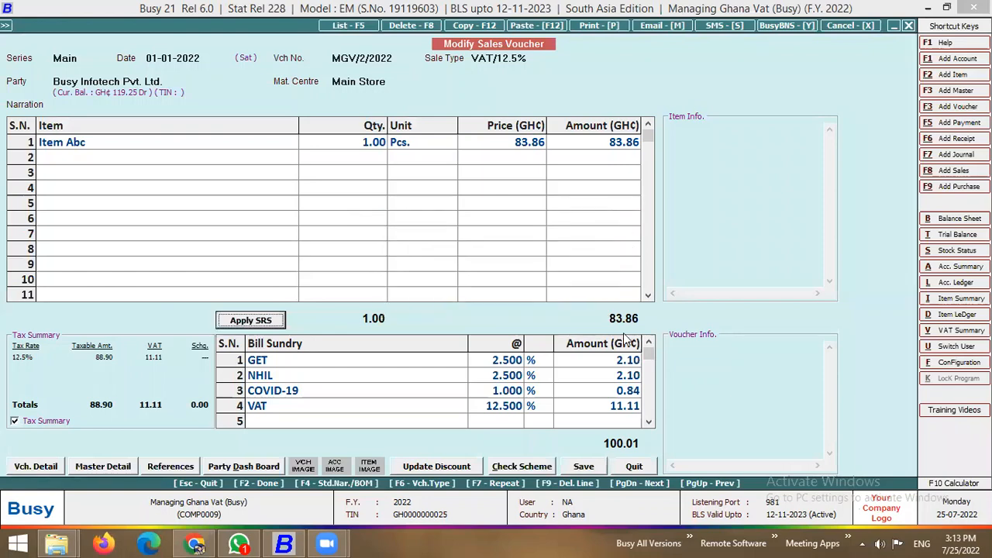
pyautogui.click(635, 467)
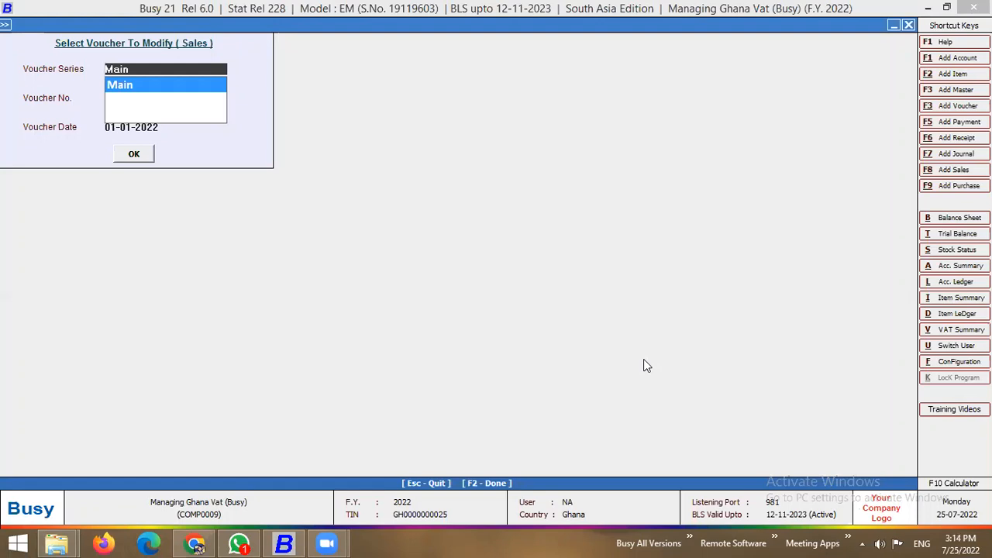
pyautogui.press('Escape')
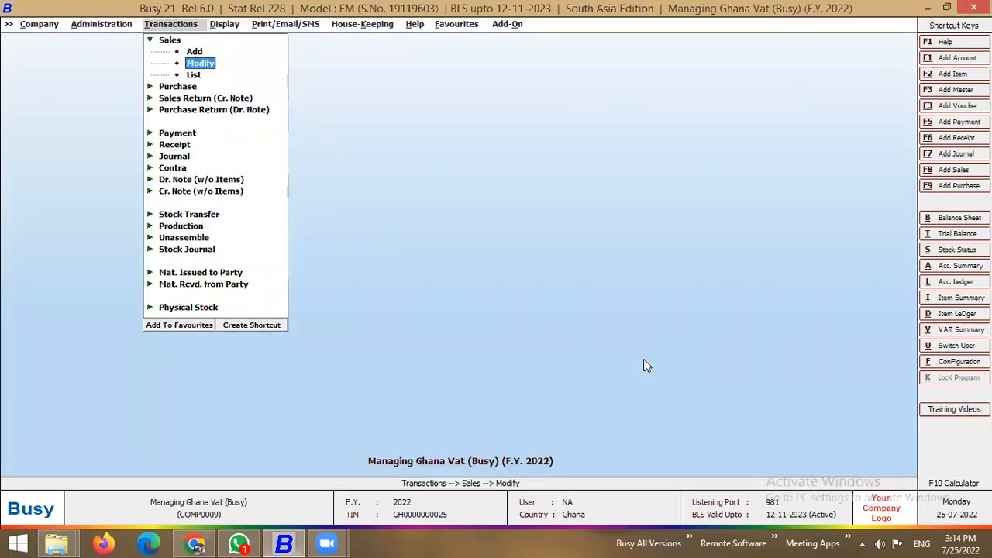
# Step: Start a new item master and name it Item Xyz, keeping the same print name
pyautogui.press('Left')
pyautogui.press('Up')
pyautogui.press('Return')
pyautogui.press('Down')
pyautogui.press('Down')
pyautogui.press('Down')
pyautogui.press('Down')
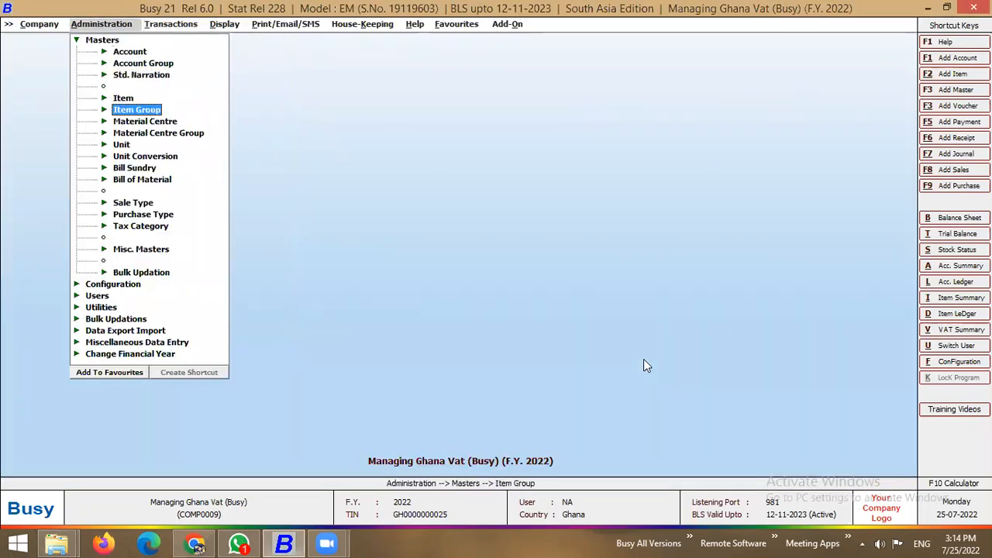
pyautogui.press('Up')
pyautogui.press('Return')
pyautogui.press('Return')
pyautogui.write('Ite')
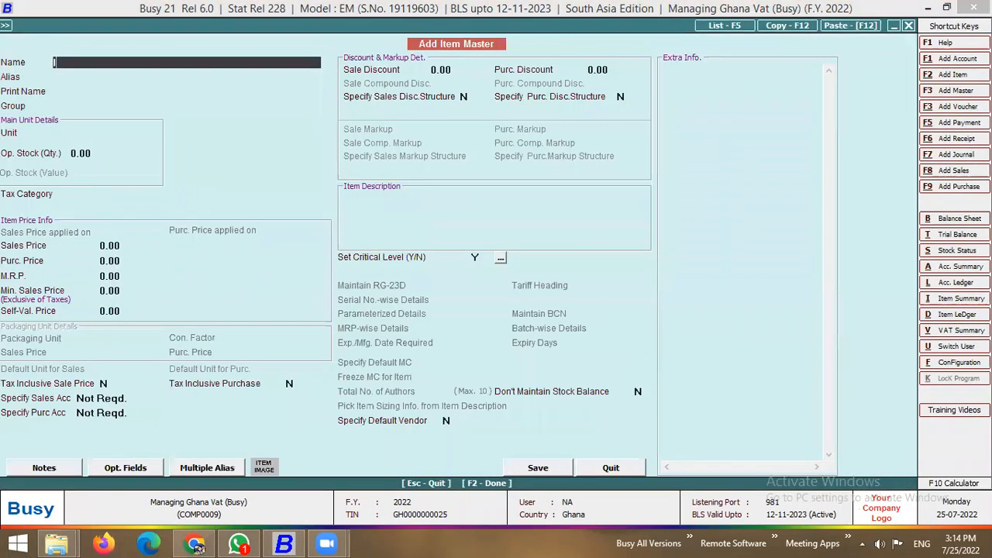
pyautogui.write('m xyz')
pyautogui.press('Return')
pyautogui.press('Return')
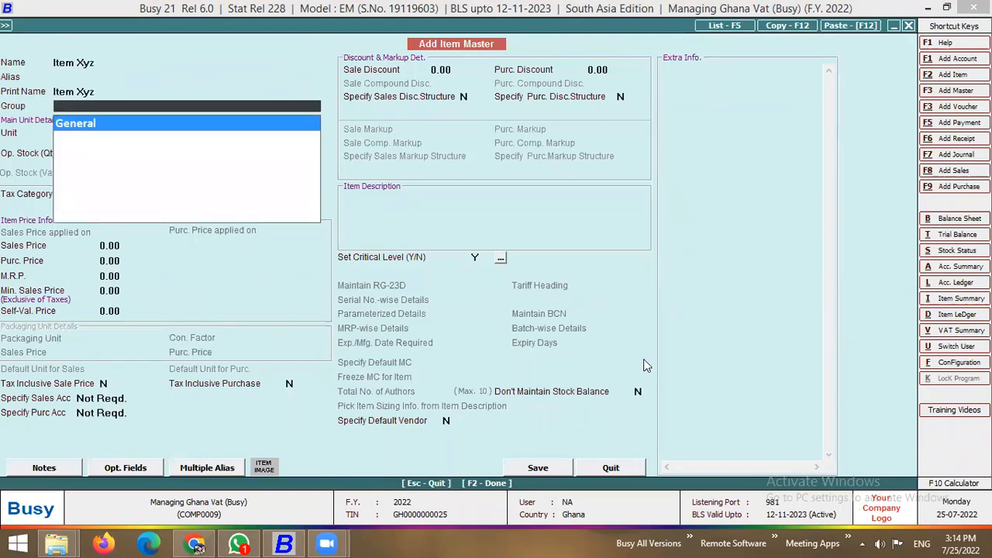
# Step: Assign Item Xyz the group General, unit Pcs. and tax category 12.5%, and save the item
pyautogui.press('Return')
pyautogui.press('Down')
pyautogui.write('pcs')
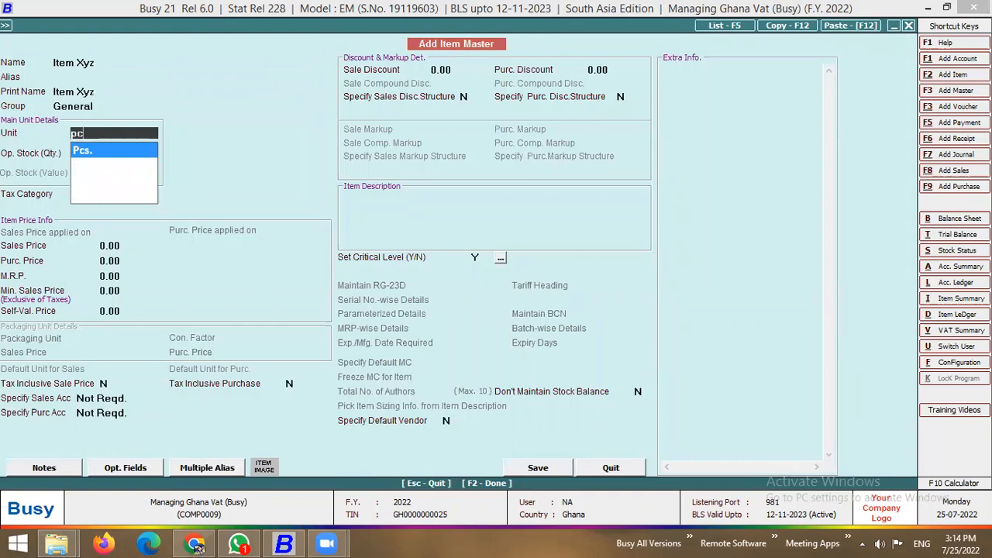
pyautogui.press('Return')
pyautogui.press('Return')
pyautogui.press('Down')
pyautogui.press('Return')
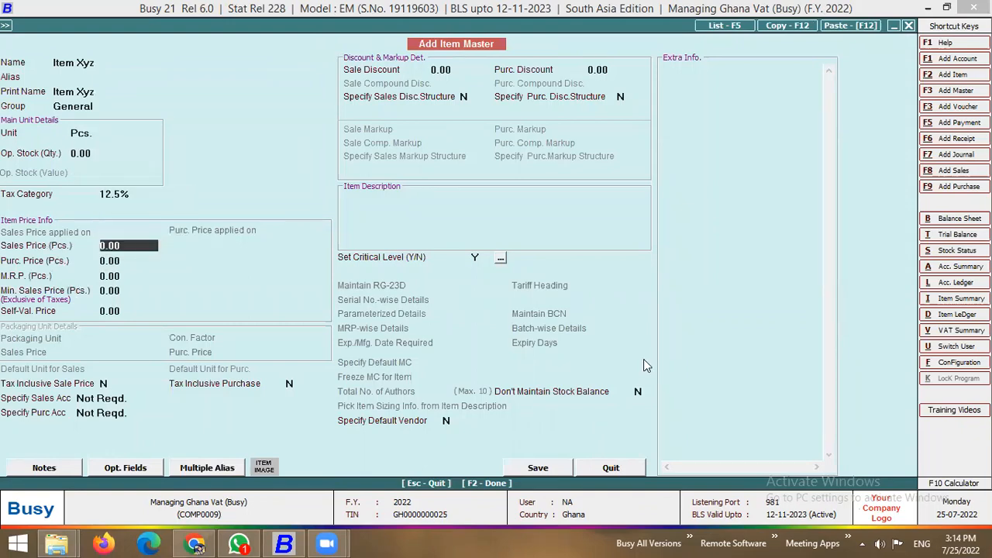
pyautogui.press('F2')
pyautogui.press('Return')
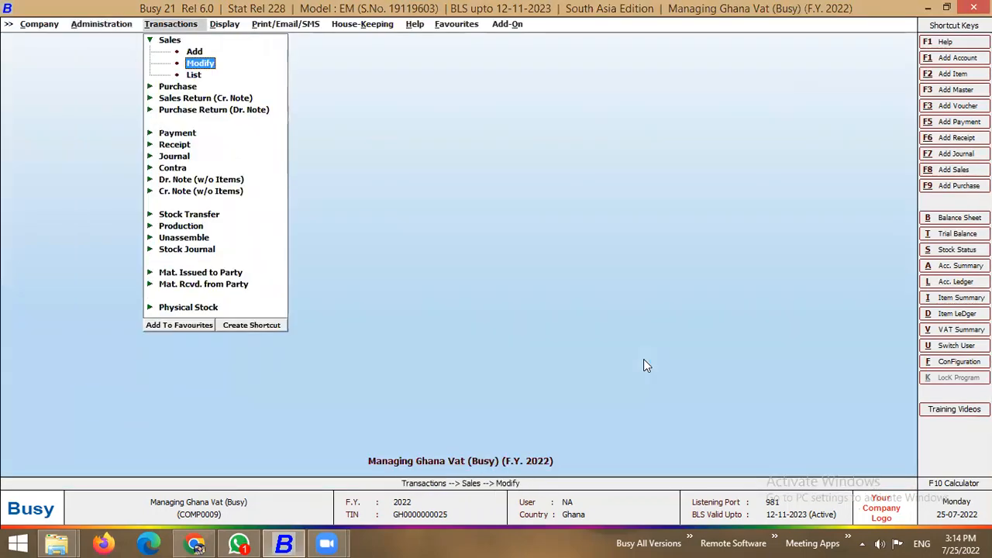
# Step: Start a new VAT/12.5% sales voucher for Busy Infotech Pvt. Ltd. with 1 Pcs. of Item Abc at a price of 100
pyautogui.press('Up')
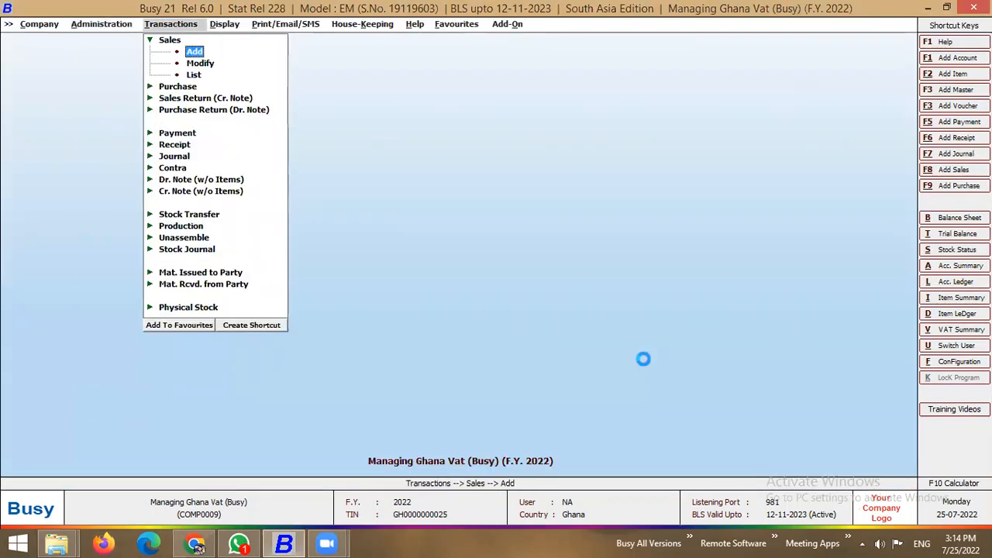
pyautogui.press('Return')
pyautogui.press('Return')
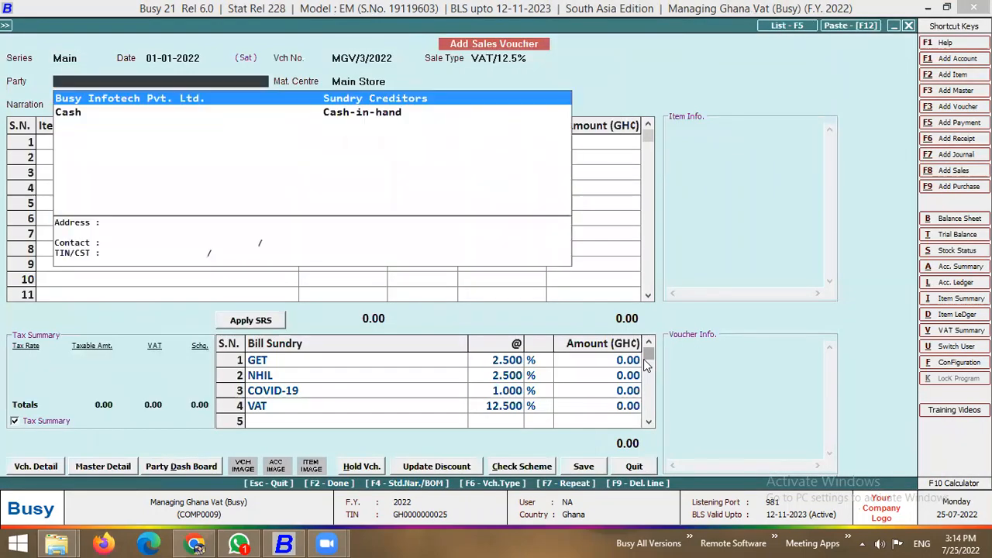
pyautogui.press('Return')
pyautogui.press('Return')
pyautogui.press('Return')
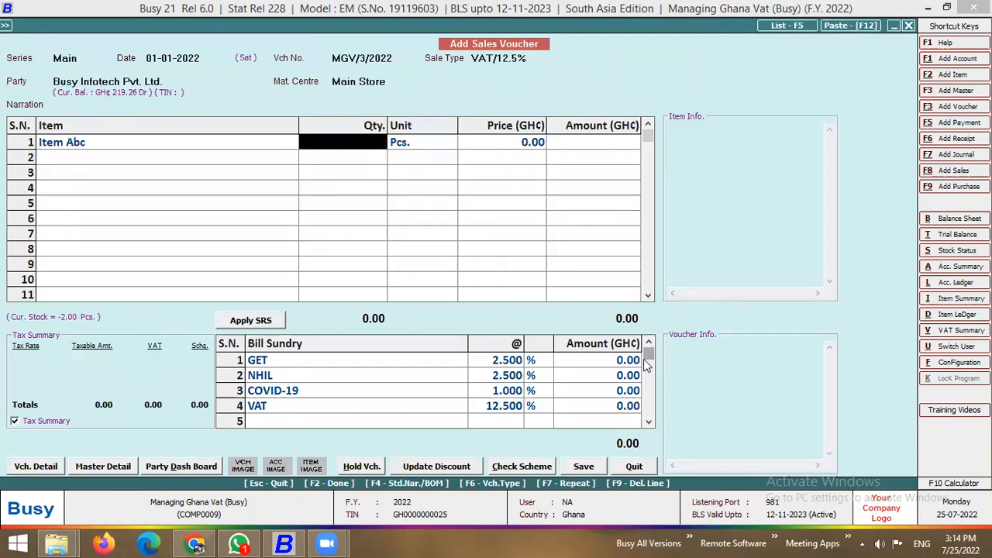
pyautogui.write('1')
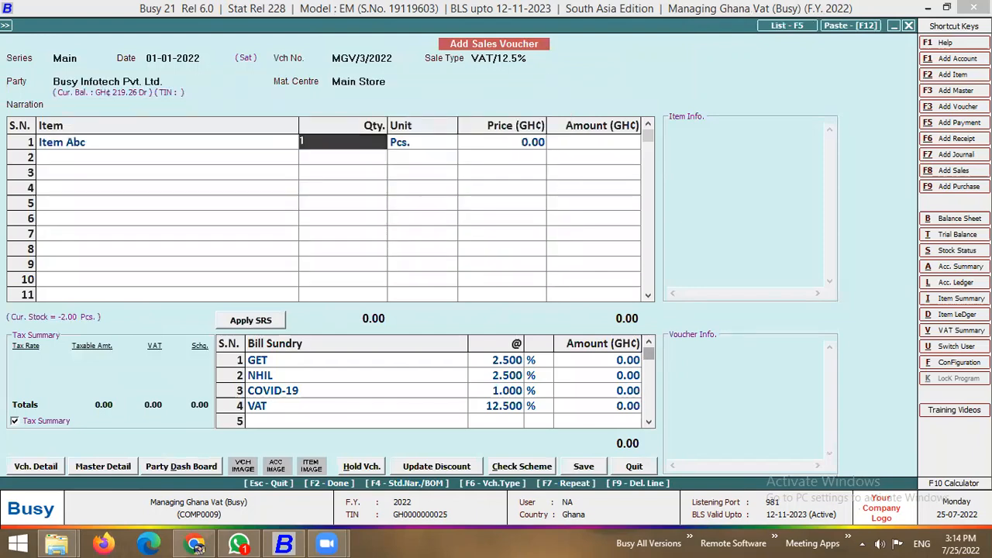
pyautogui.press('Return')
pyautogui.write('100')
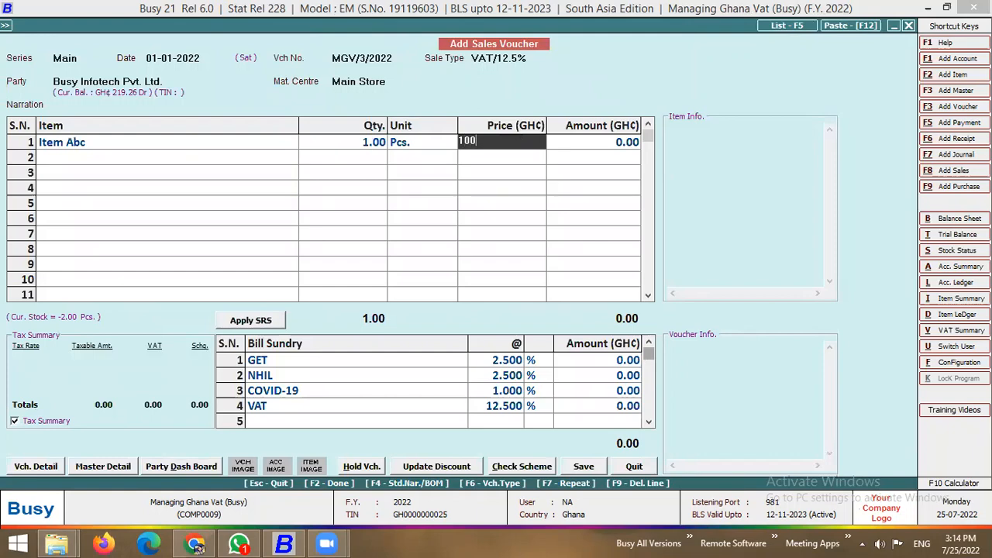
pyautogui.press('Return')
pyautogui.press('Return')
# Step: Add 1 Pcs. of Item Xyz at a price of 200 as the voucher's second item
pyautogui.press('Down')
pyautogui.press('Return')
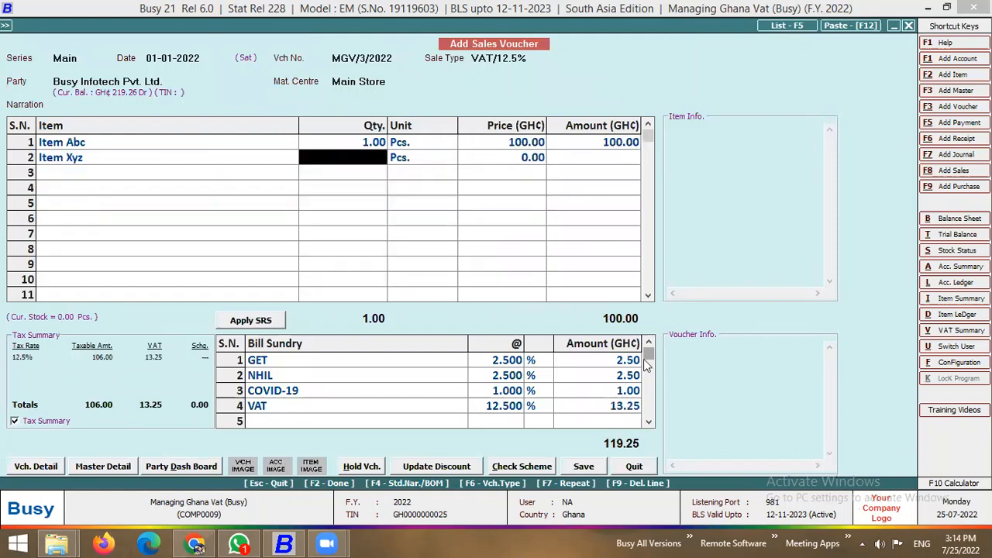
pyautogui.write('1')
pyautogui.press('Return')
pyautogui.press('Return')
pyautogui.write('200')
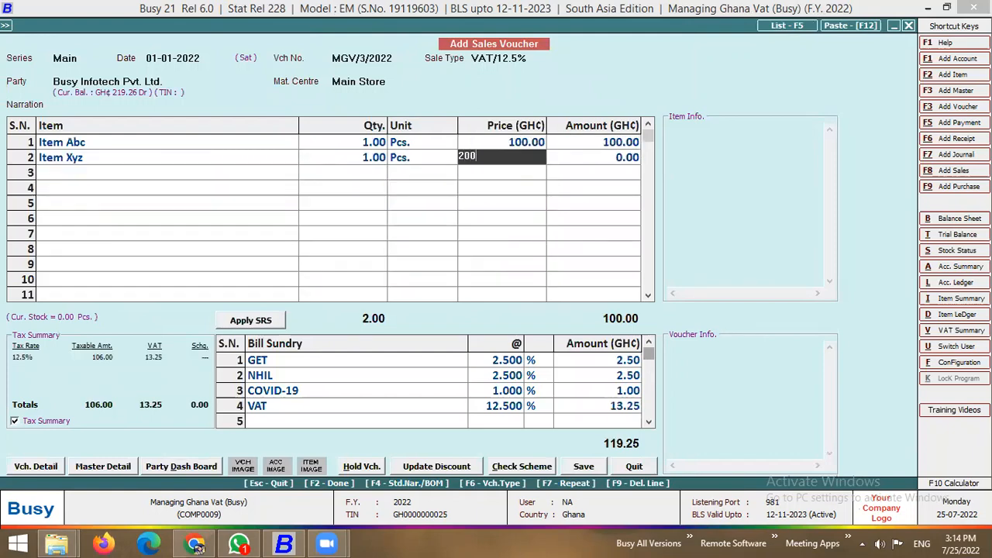
pyautogui.press('Return')
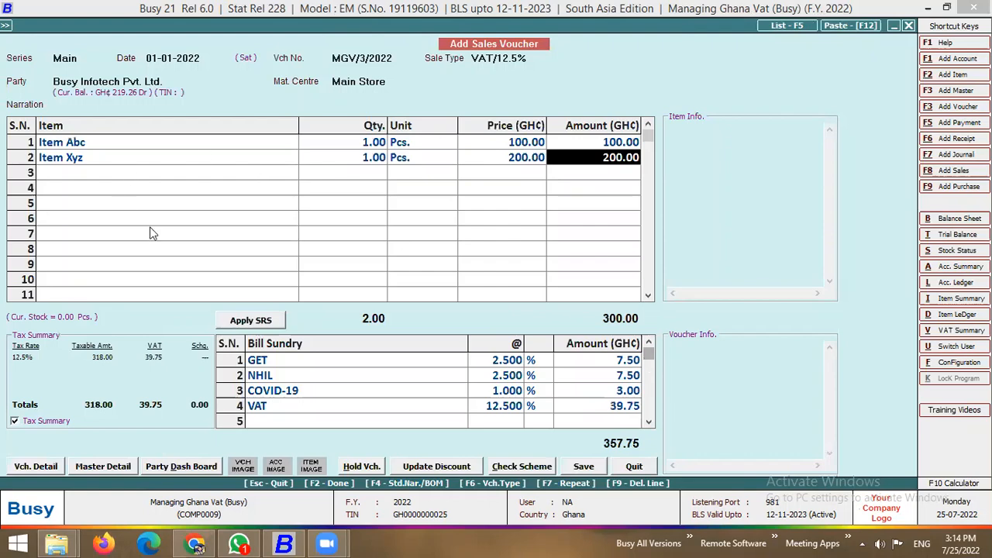
# Step: Apply SRS to recalculate both item prices, and save the third voucher without printing it
pyautogui.click(248, 322)
pyautogui.press('Return')
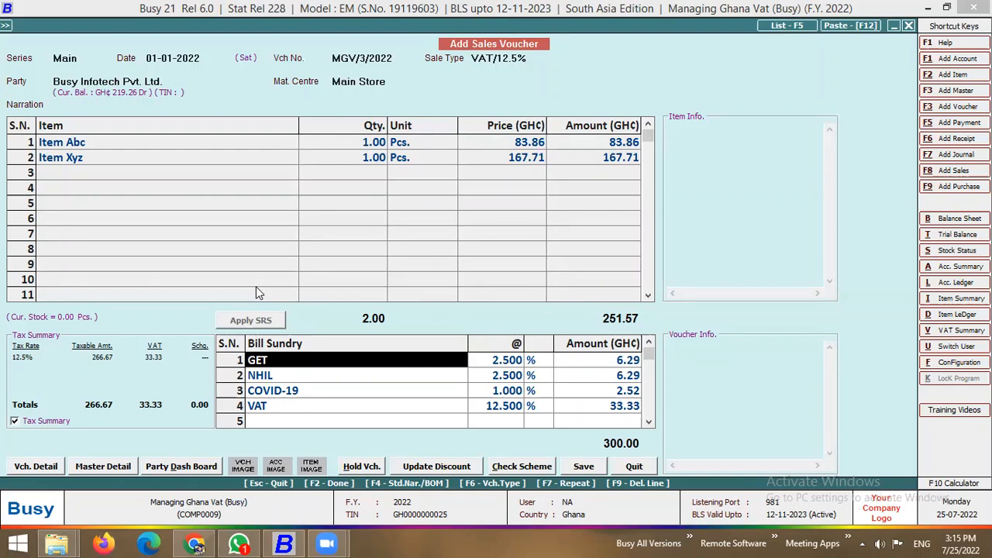
pyautogui.press('F2')
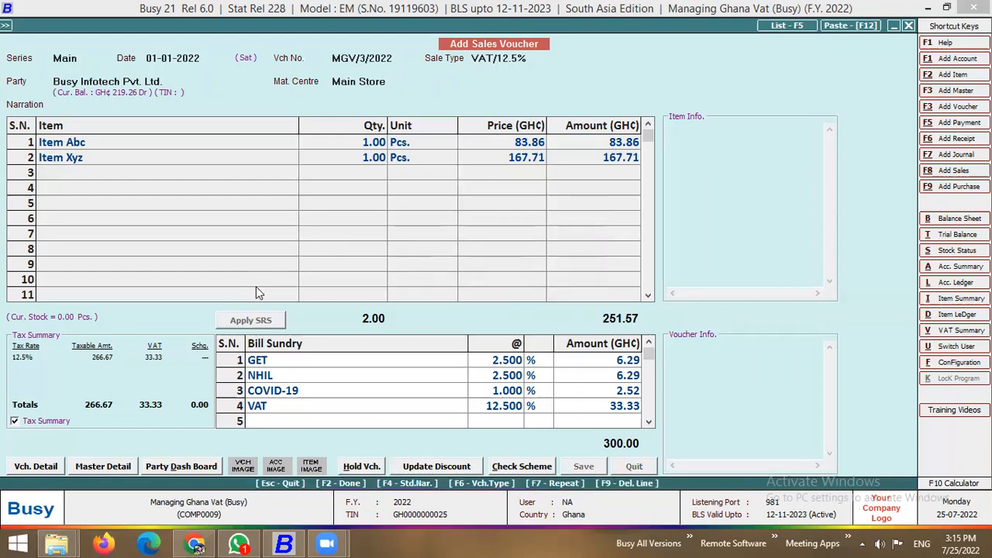
pyautogui.press('Escape')
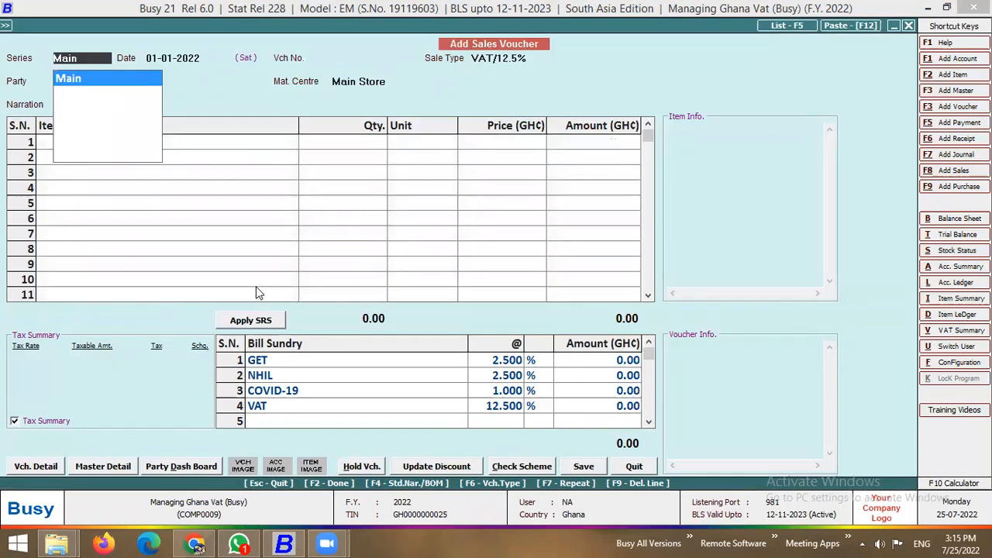
# Step: Begin another sales voucher for Busy Infotech Pvt. Ltd. with 10 Pcs. of Item Abc for an amount of 100
pyautogui.press('Return')
pyautogui.press('Return')
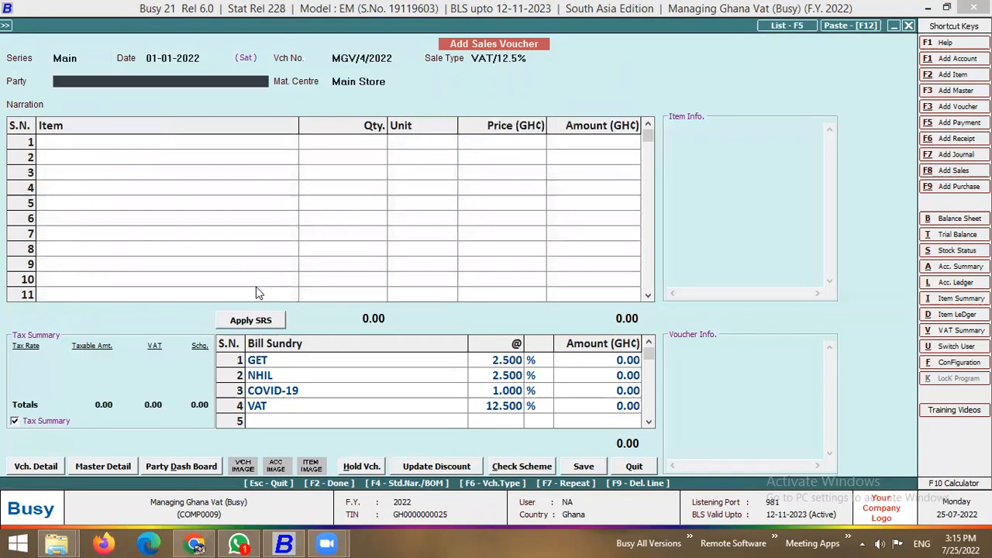
pyautogui.press('space')
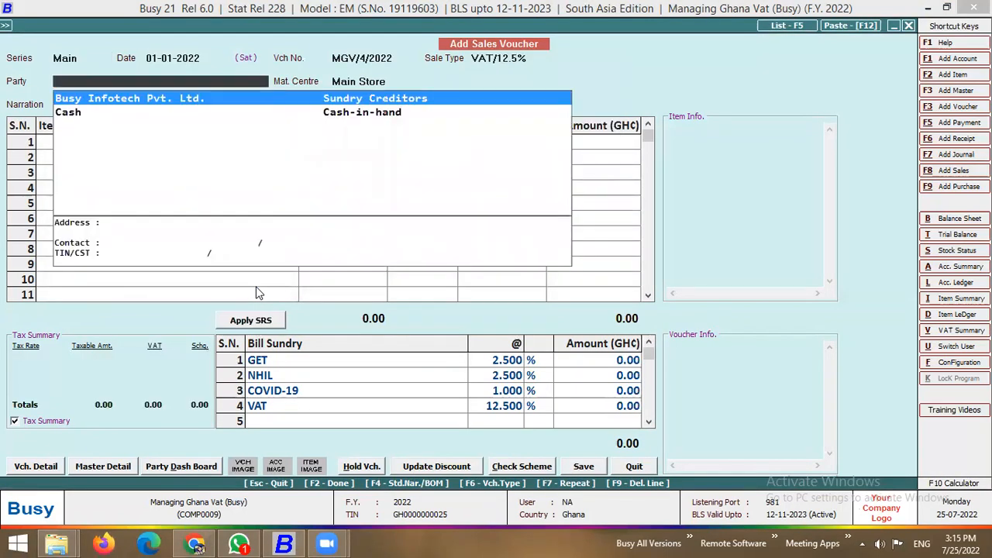
pyautogui.press('Return')
pyautogui.press('Return')
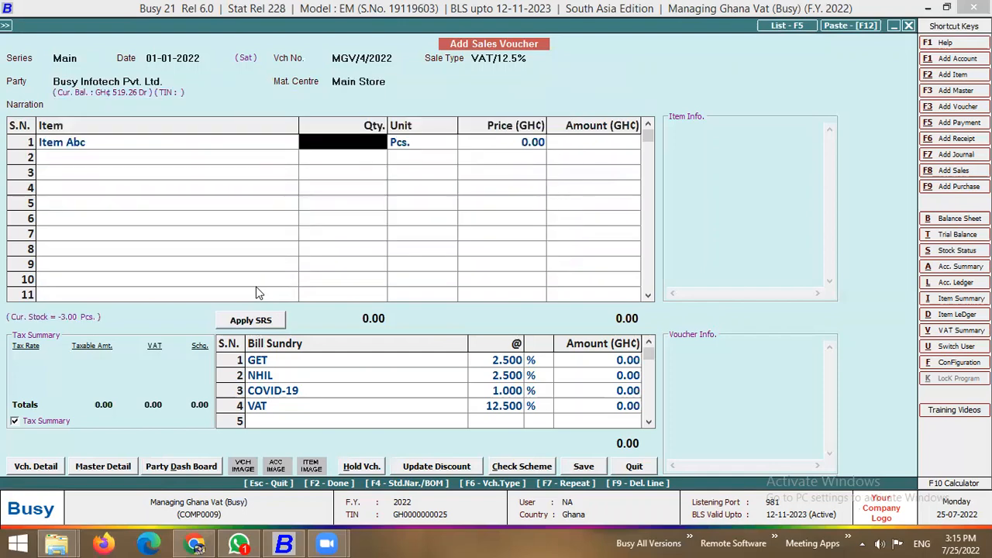
pyautogui.write('10')
pyautogui.press('Return')
pyautogui.press('Return')
pyautogui.write('10')
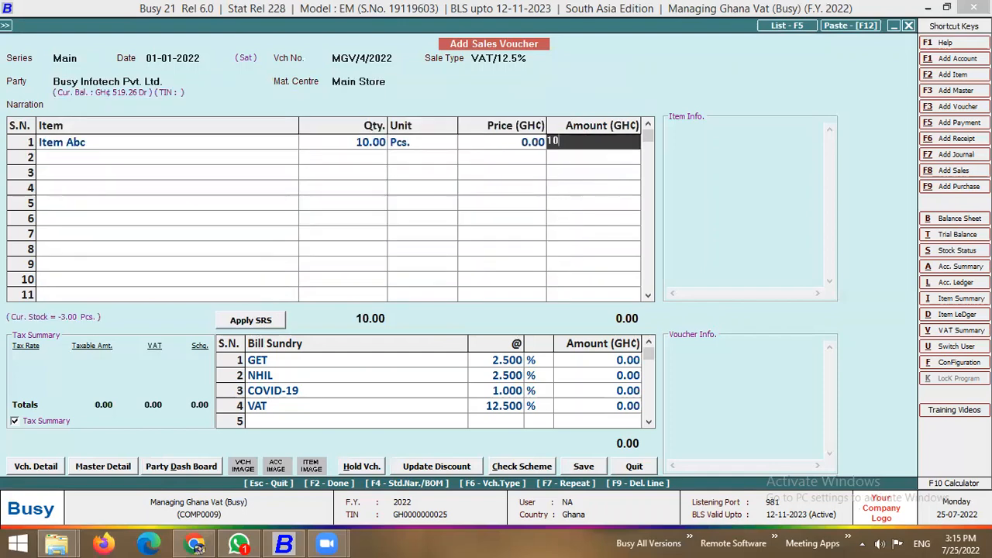
pyautogui.write('0')
pyautogui.press('Return')
# Step: Add 20 Pcs. of Item Xyz at a price of 20 and proceed to the bill sundries
pyautogui.press('Down')
pyautogui.press('Return')
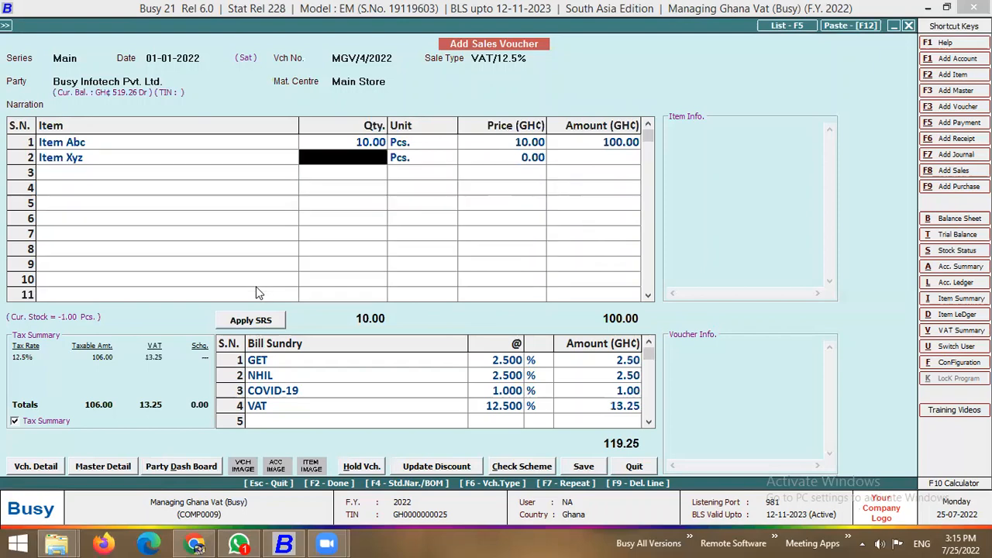
pyautogui.write('20')
pyautogui.press('Return')
pyautogui.press('Return')
pyautogui.write('10')
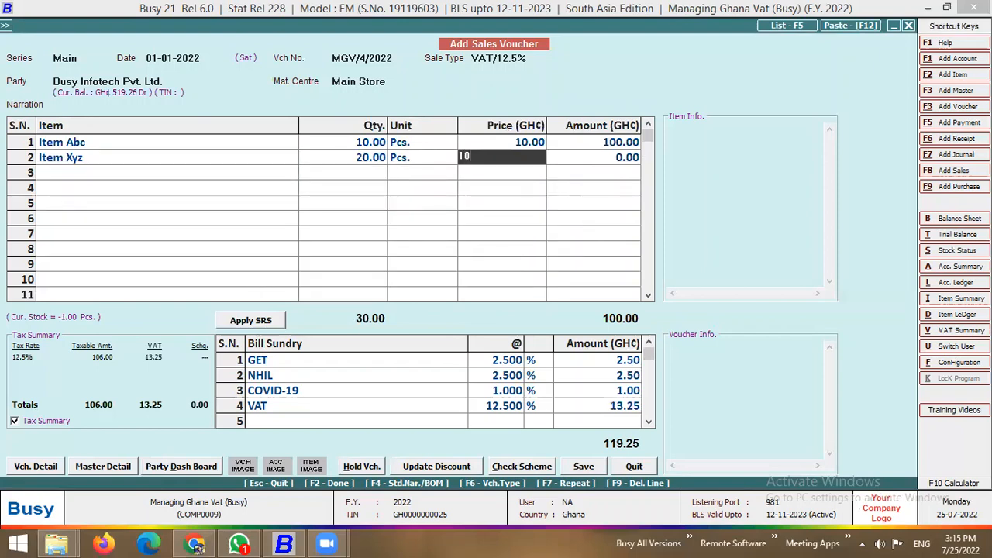
pyautogui.press('BackSpace')
pyautogui.press('BackSpace')
pyautogui.write('20')
pyautogui.press('Return')
pyautogui.press('Return')
pyautogui.press('Return')
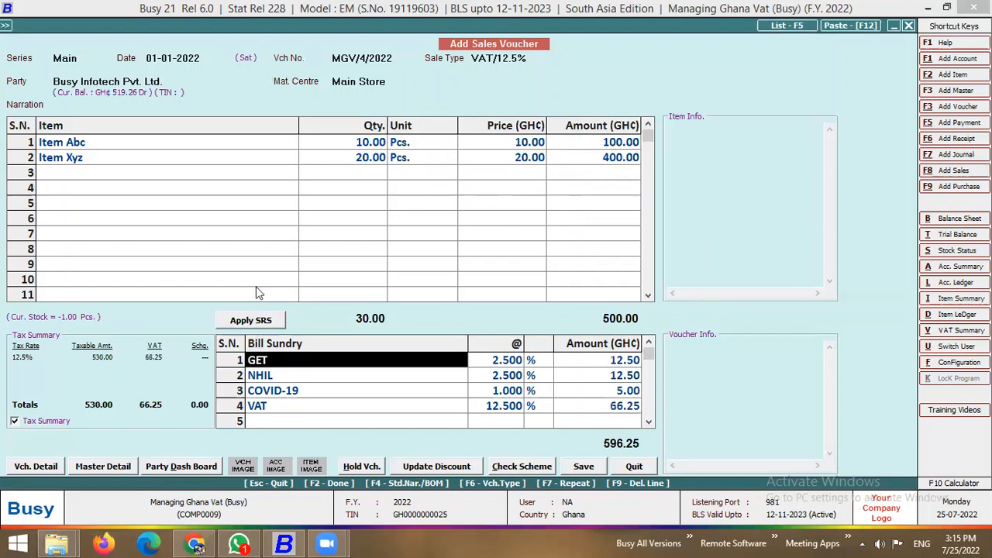
# Step: Try to save the voucher without applying SRS, declining both the recalculation and the save
pyautogui.press('F2')
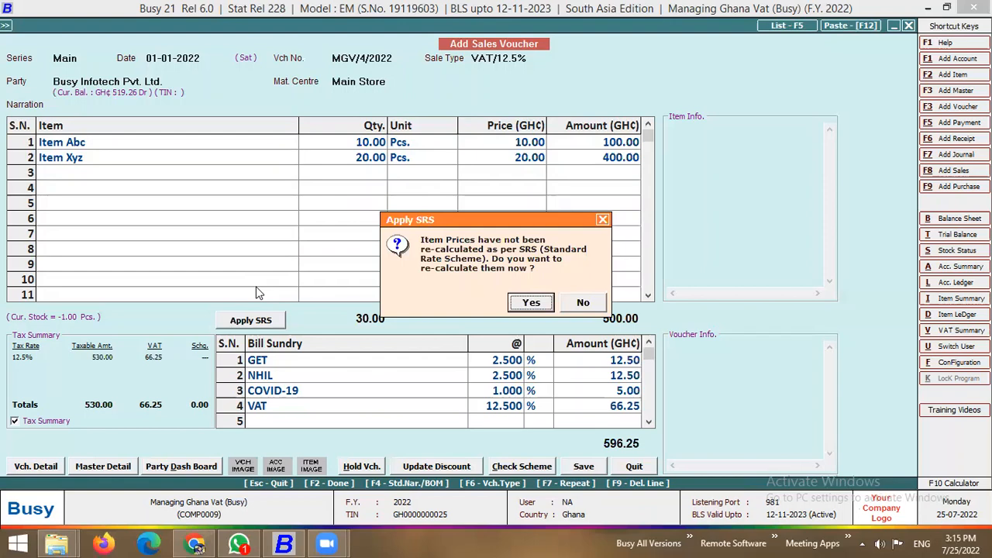
pyautogui.press('Right')
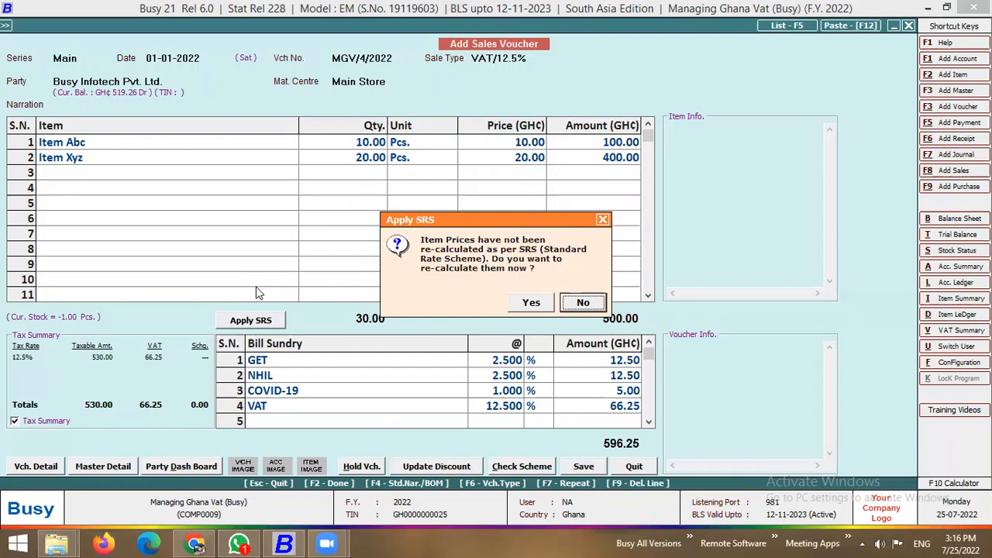
pyautogui.press('Left')
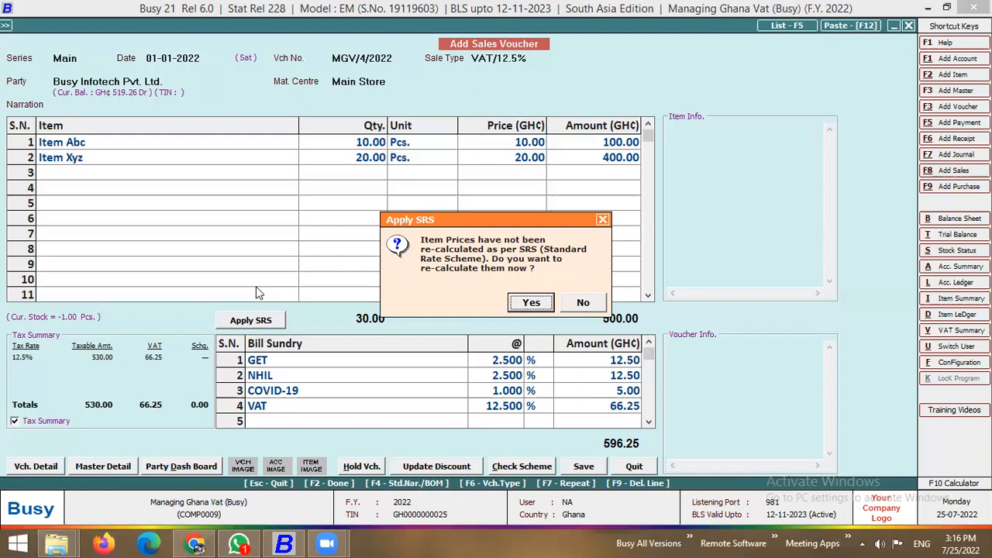
pyautogui.press('Right')
pyautogui.press('Return')
pyautogui.press('Right')
pyautogui.press('Return')
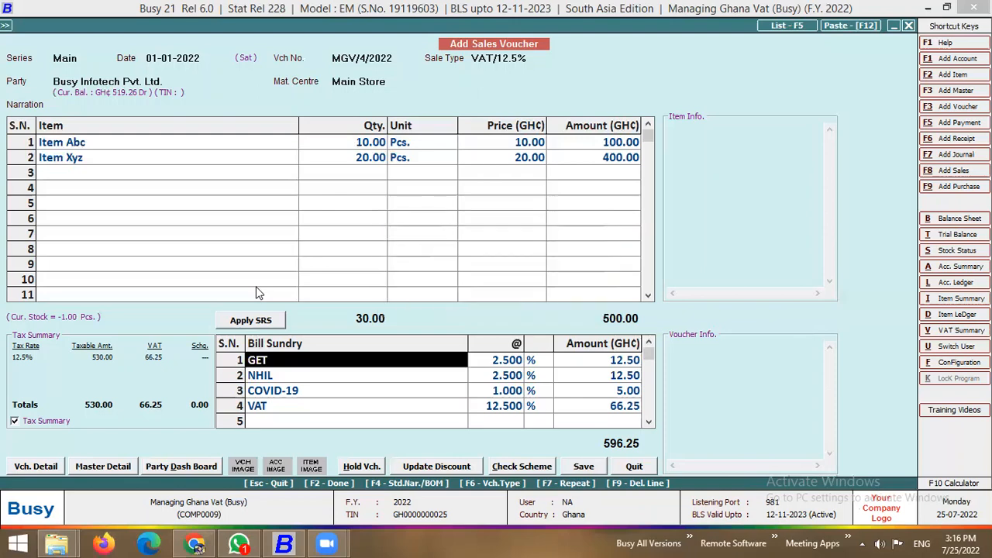
# Step: Abandon the unsaved sales voucher for Busy Infotech Pvt. Ltd. and quit the entry screen
pyautogui.press('Return')
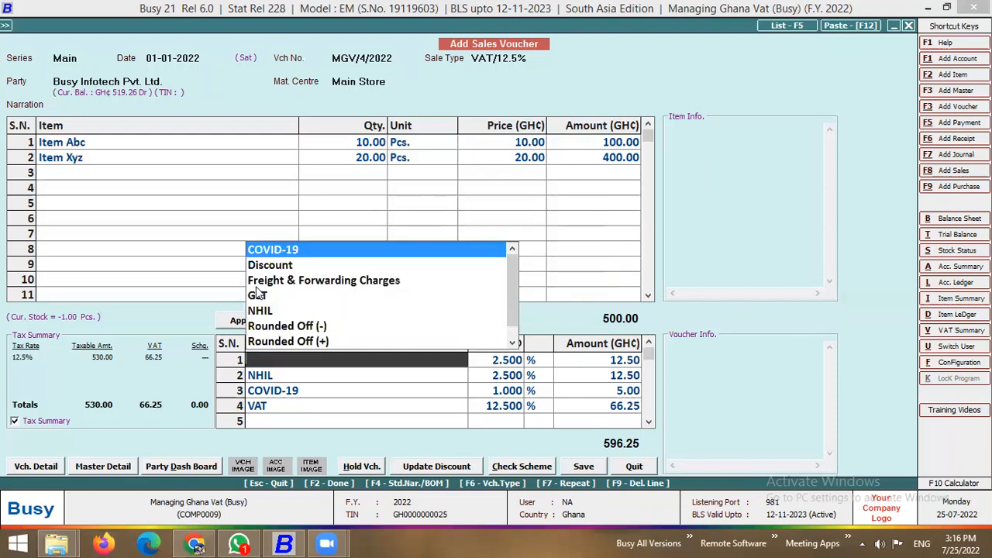
pyautogui.press('Down')
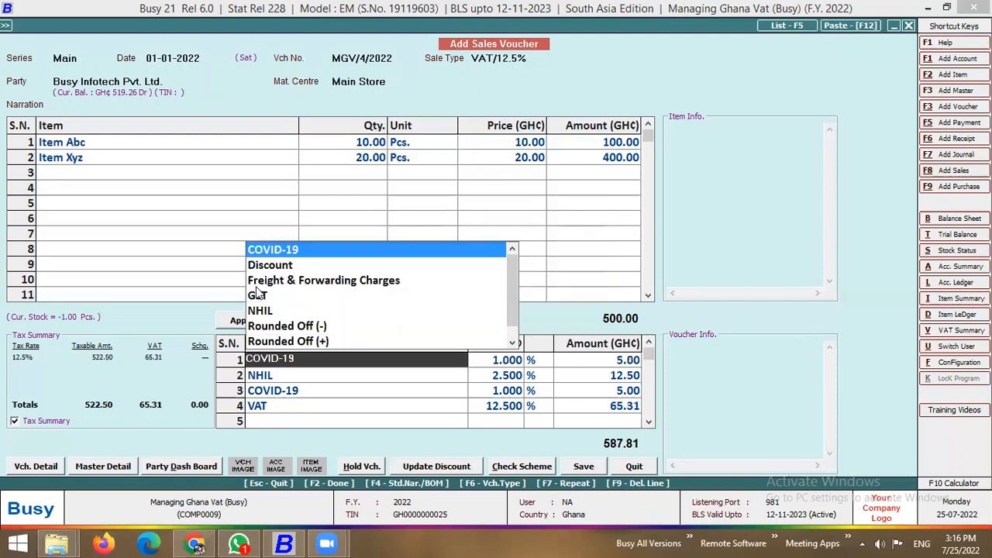
pyautogui.press('Escape')
pyautogui.press('Escape')
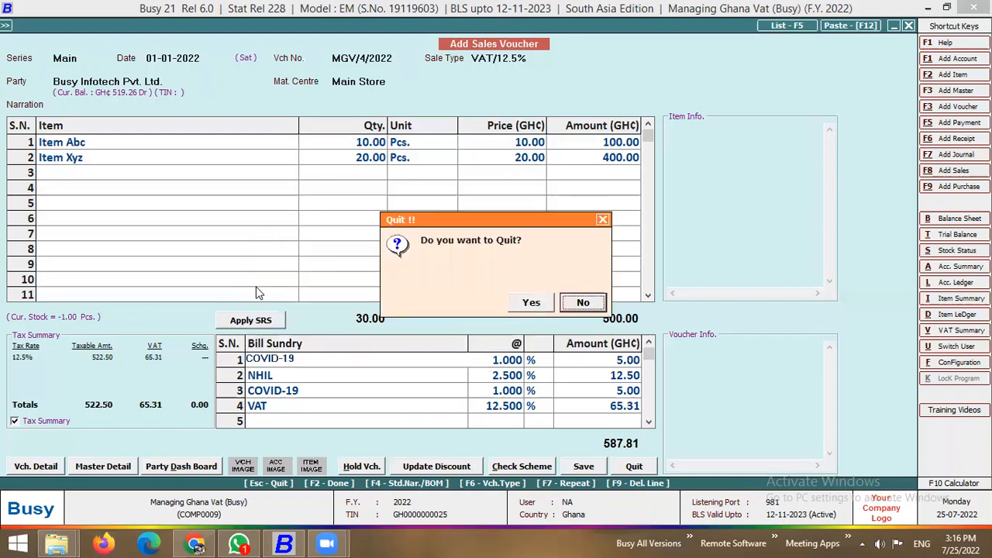
pyautogui.press('Return')
# Step: Open the last saved sales voucher for modification and preview its invoice in the STANDARD format
pyautogui.press('Down')
pyautogui.press('Return')
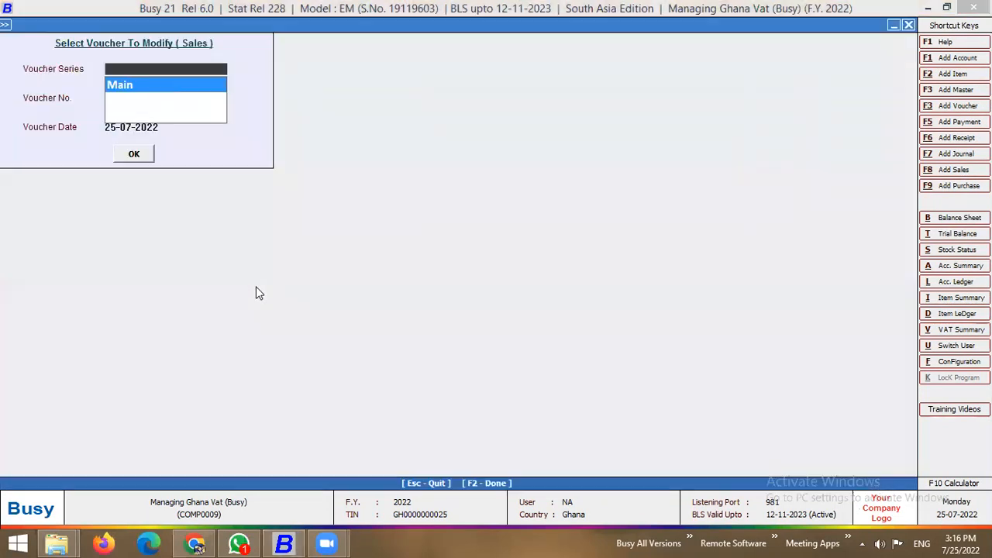
pyautogui.press('Return')
pyautogui.press('Return')
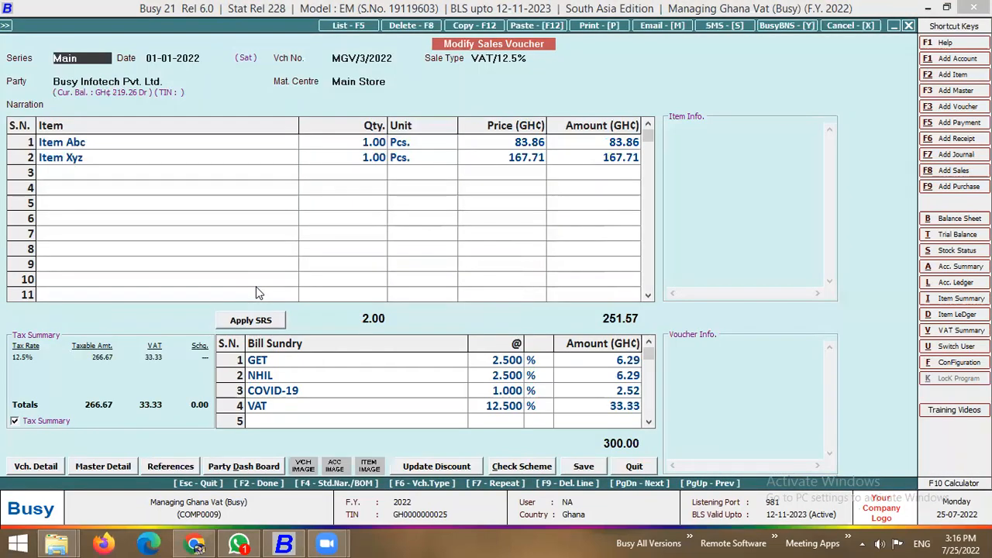
pyautogui.hotkey('alt', 'p')
pyautogui.press('Return')
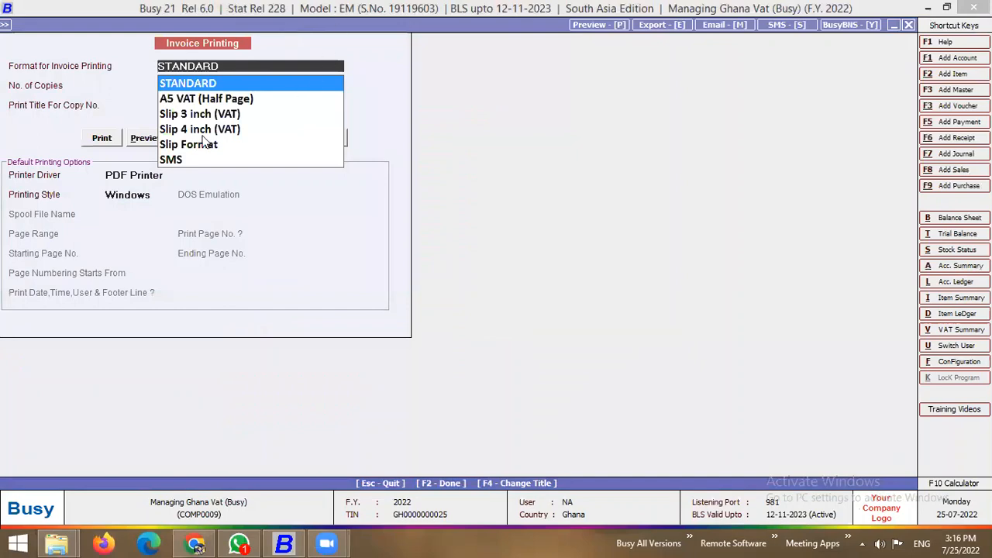
pyautogui.click(143, 138)
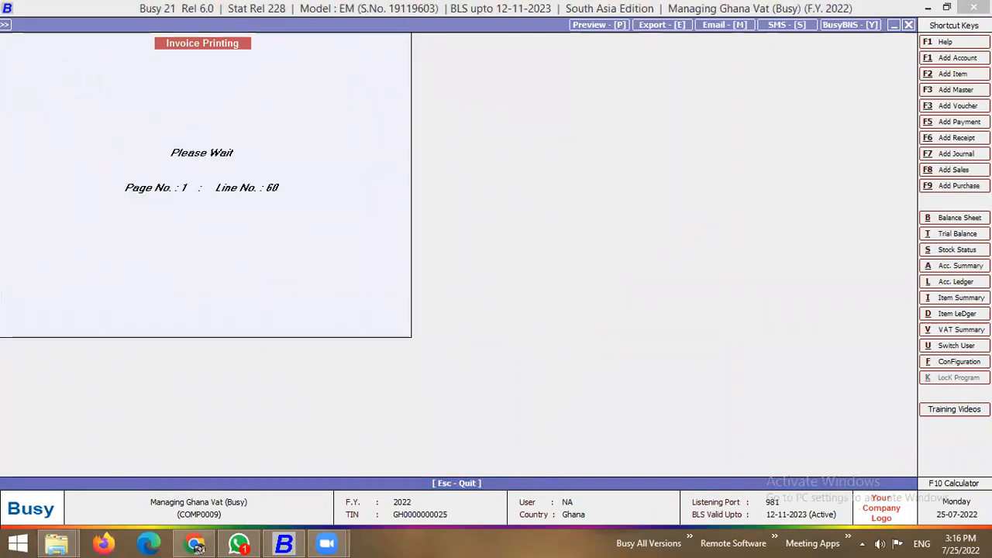
pyautogui.scroll(-5, 496, 298)
pyautogui.scroll(2, 496, 298)
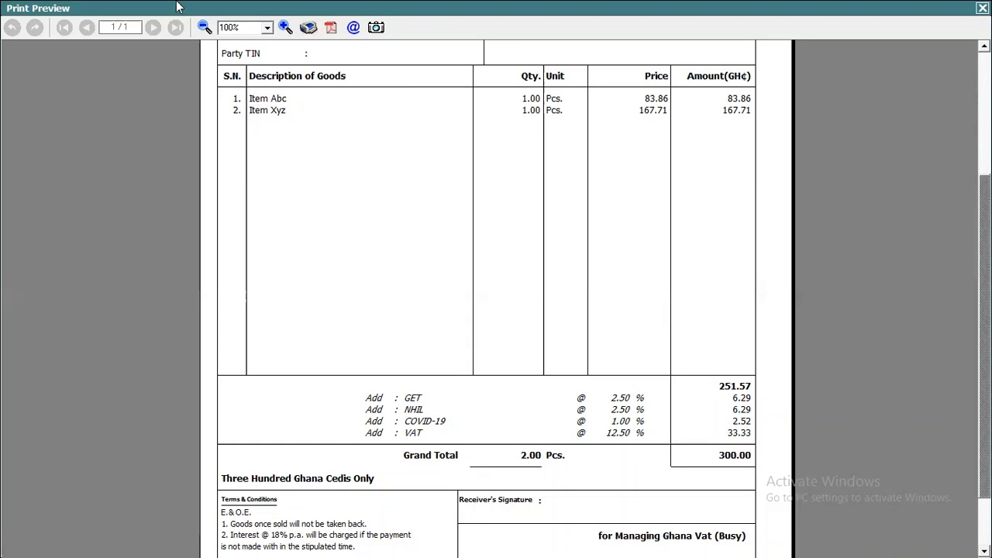
pyautogui.press('Escape')
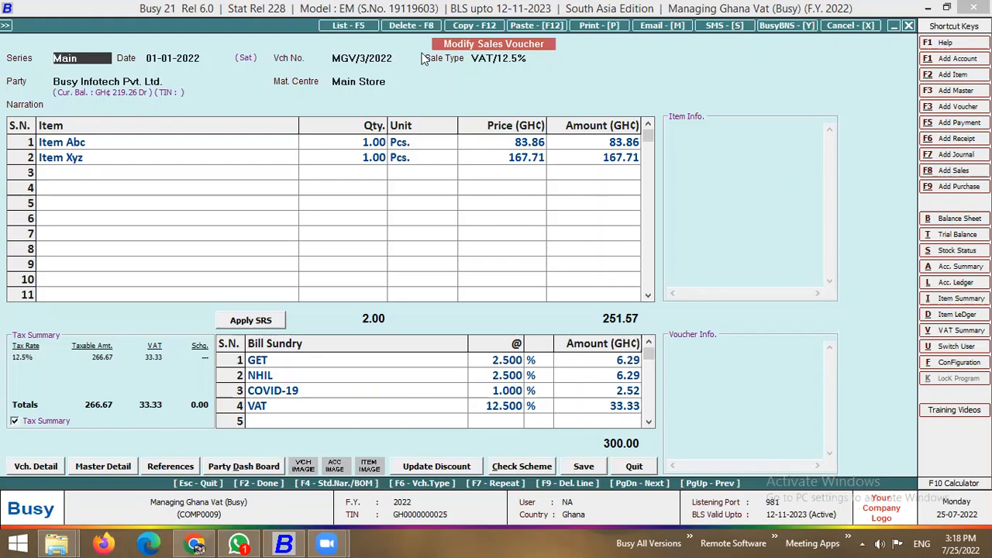
# Step: Inspect the VAT/12.5% sale type master from within the sales voucher, closing the master and voucher without changes
pyautogui.click(489, 58)
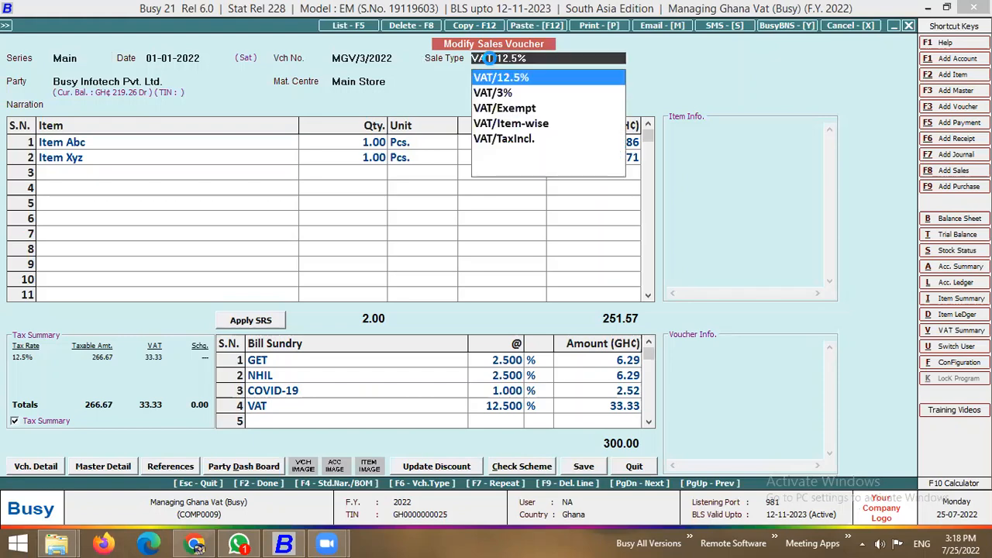
pyautogui.hotkey('alt', 'm')
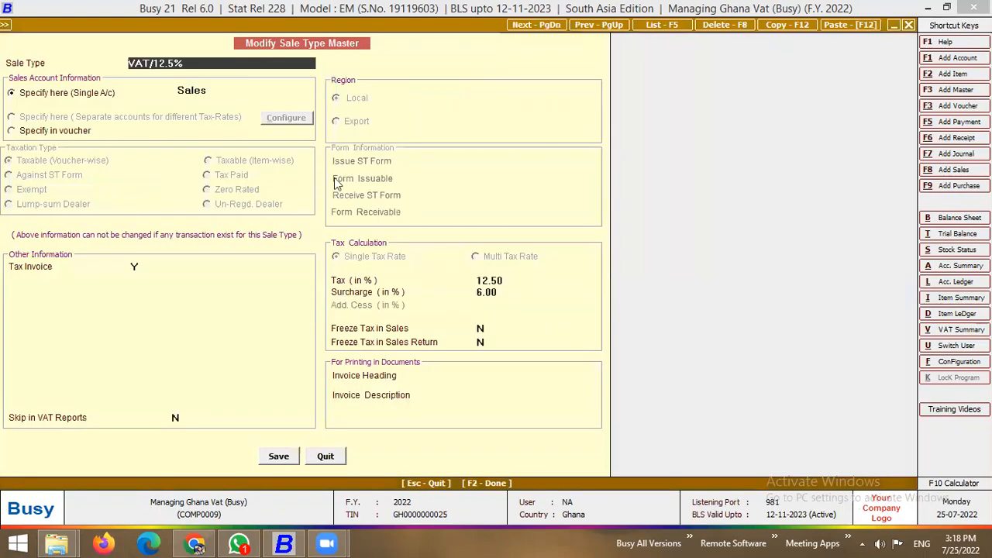
pyautogui.click(333, 457)
pyautogui.click(632, 467)
pyautogui.click(632, 467)
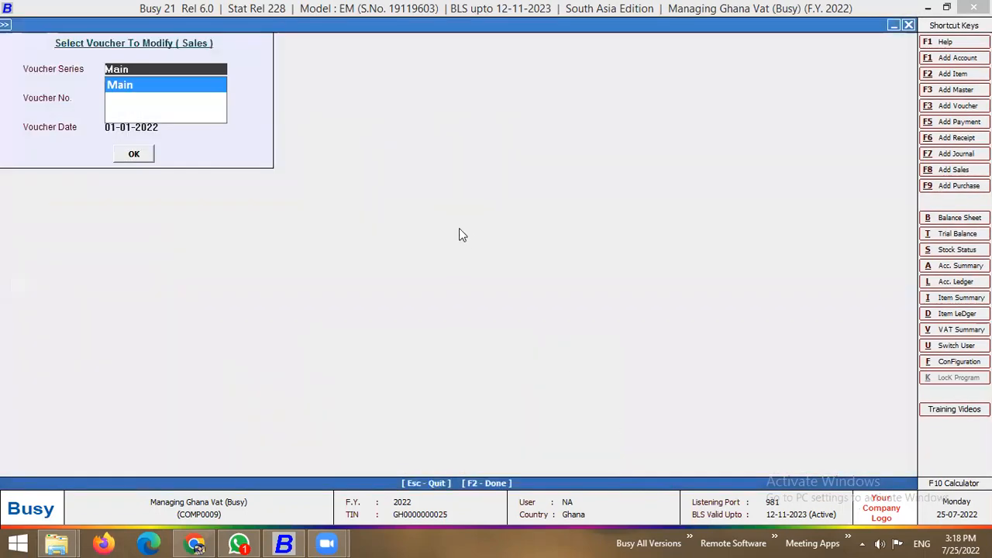
pyautogui.press('Escape')
pyautogui.press('Escape')
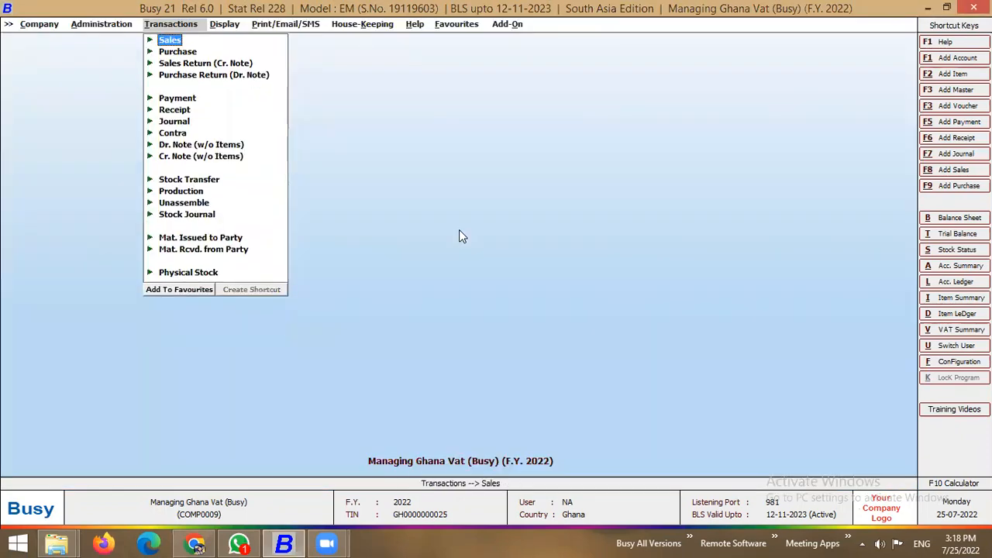
# Step: Review the surcharge and SRS options in the VAT/GST section of Features / Options, leaving without changes
pyautogui.press('Left')
pyautogui.press('Escape')
pyautogui.press('Down')
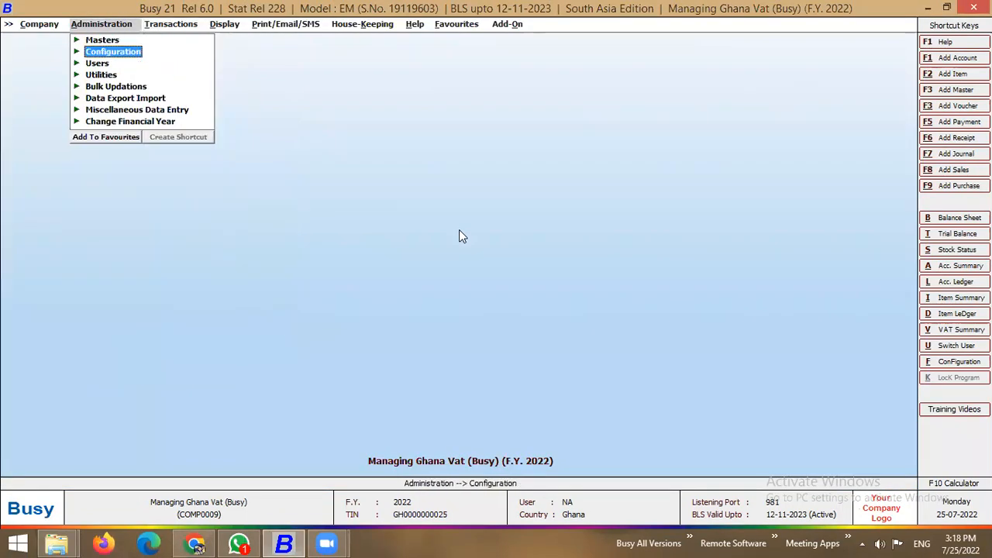
pyautogui.press('Return')
pyautogui.press('Down')
pyautogui.press('Up')
pyautogui.press('Return')
pyautogui.press('Down')
pyautogui.press('Down')
pyautogui.press('Down')
pyautogui.press('Down')
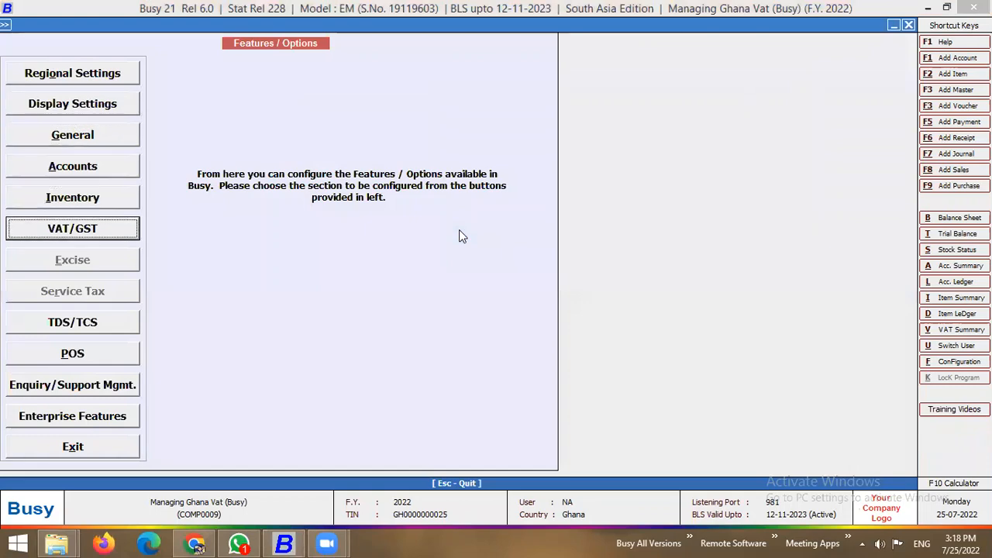
pyautogui.press('Return')
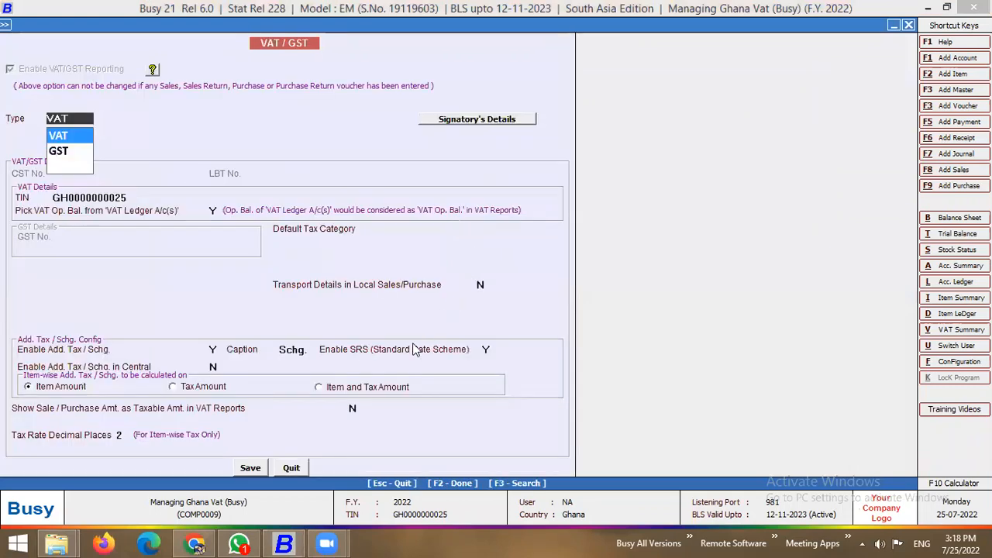
pyautogui.press('Escape')
pyautogui.press('Escape')
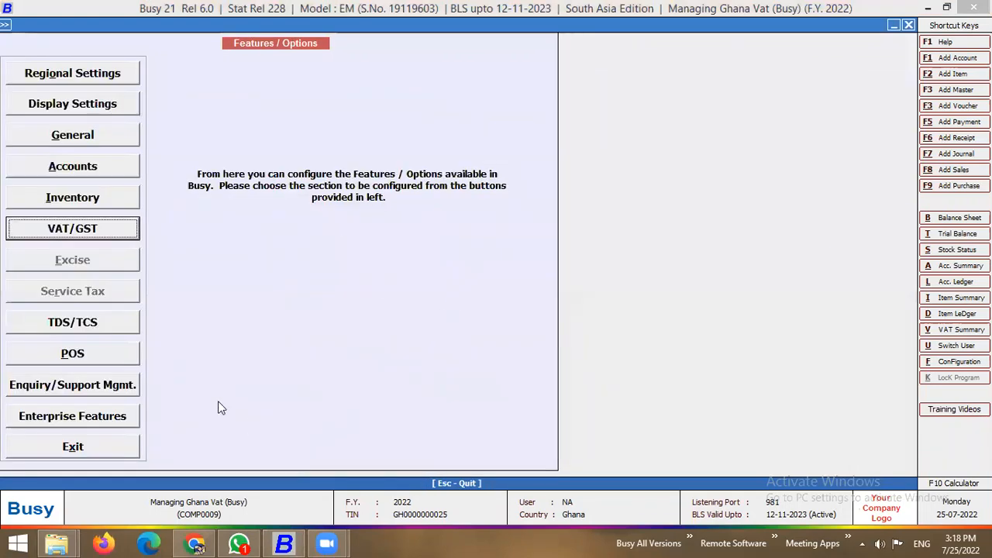
pyautogui.click(116, 445)
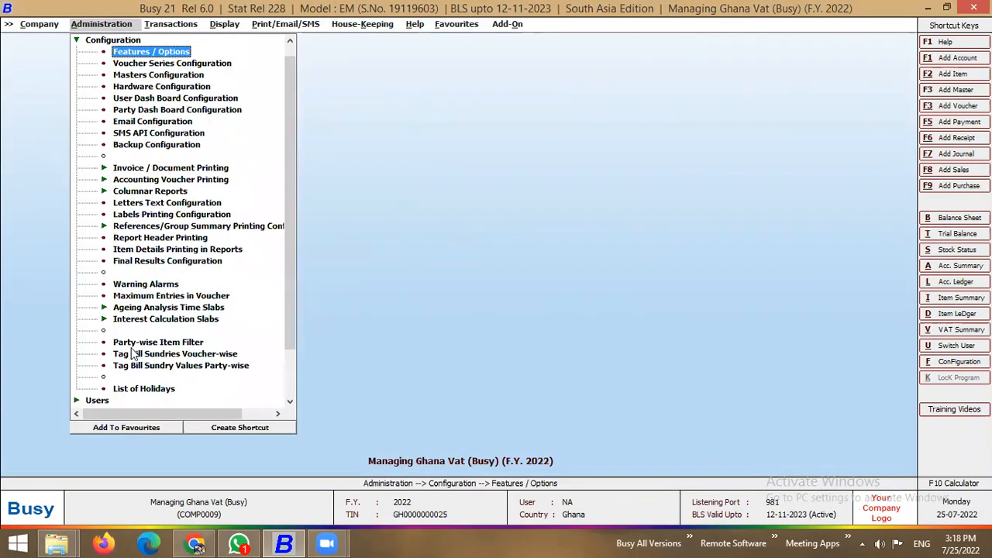
# Step: Review the tax and surcharge rates in the VAT/12.5% sale type master and close it without changes
pyautogui.click(106, 42)
pyautogui.click(106, 41)
pyautogui.click(132, 203)
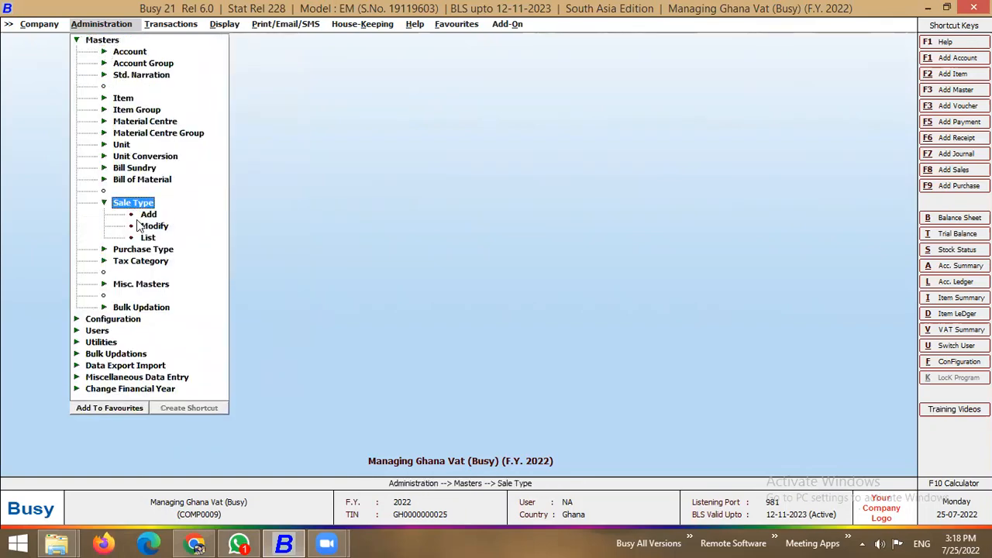
pyautogui.click(154, 225)
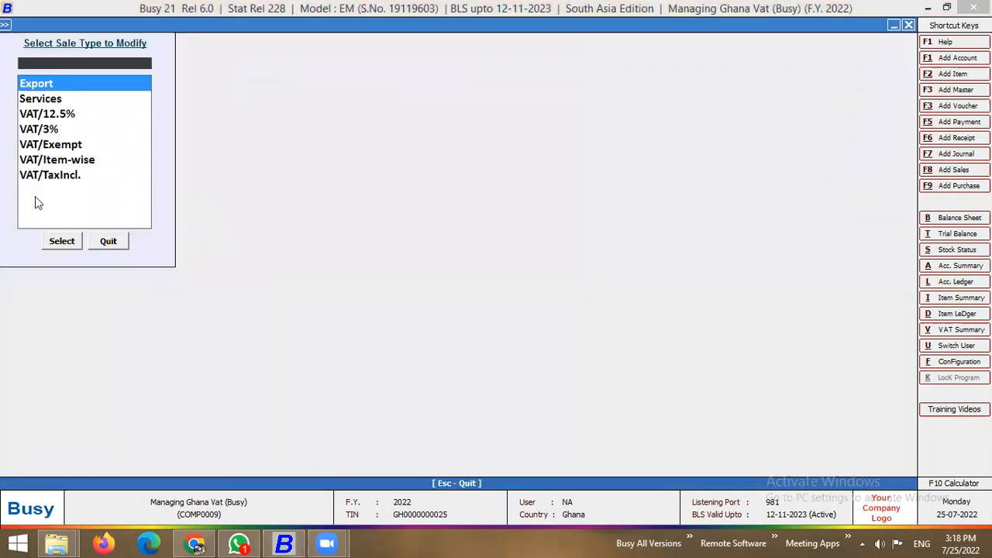
pyautogui.click(54, 114)
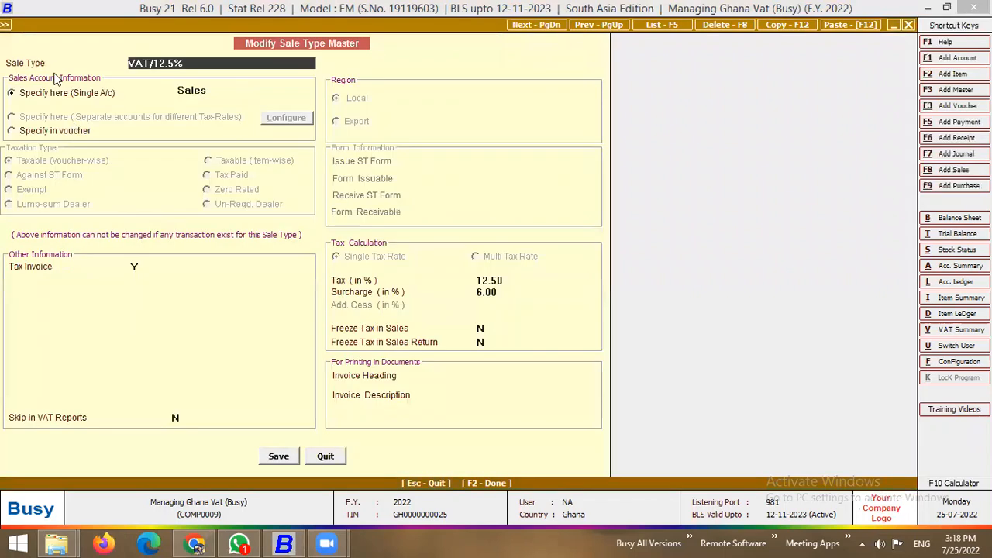
pyautogui.click(325, 457)
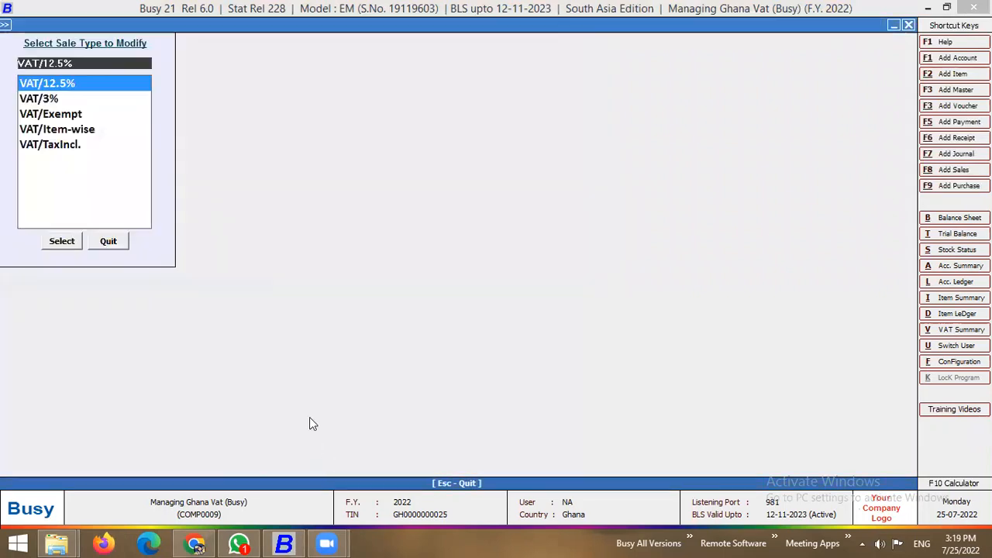
pyautogui.click(123, 243)
# Step: Review the tax and surcharge rates of the 12.5% tax category and leave it without changes
pyautogui.click(140, 226)
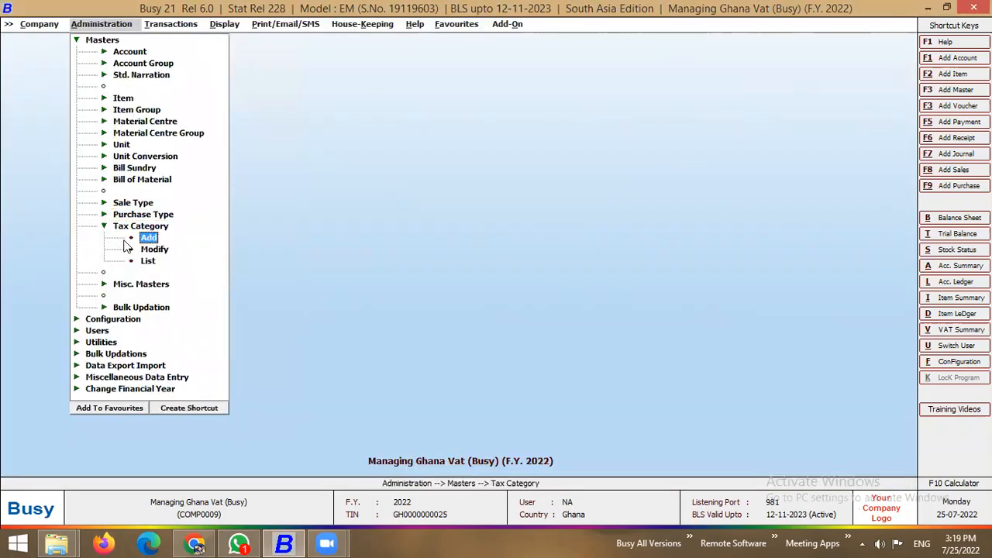
pyautogui.click(151, 248)
pyautogui.press('Down')
pyautogui.click(124, 241)
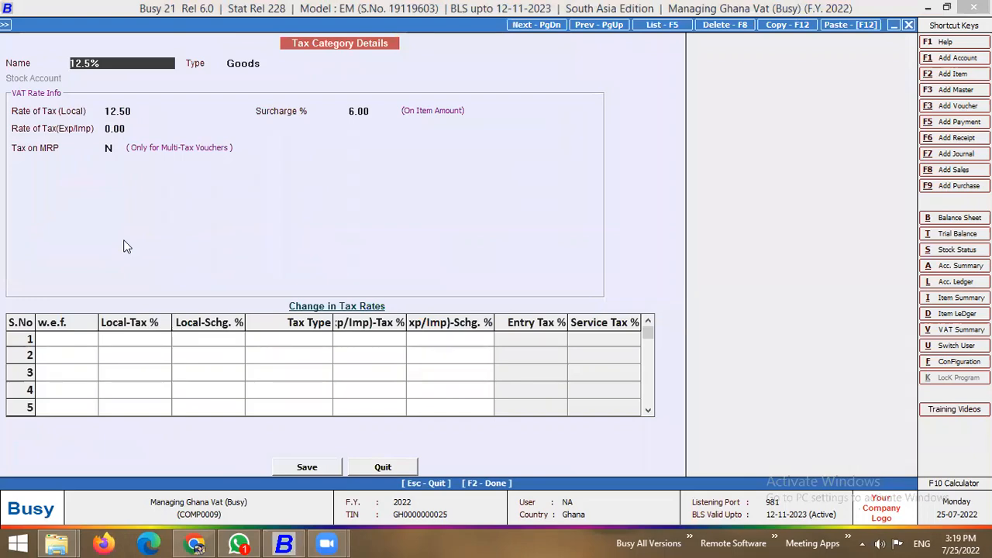
pyautogui.press('Escape')
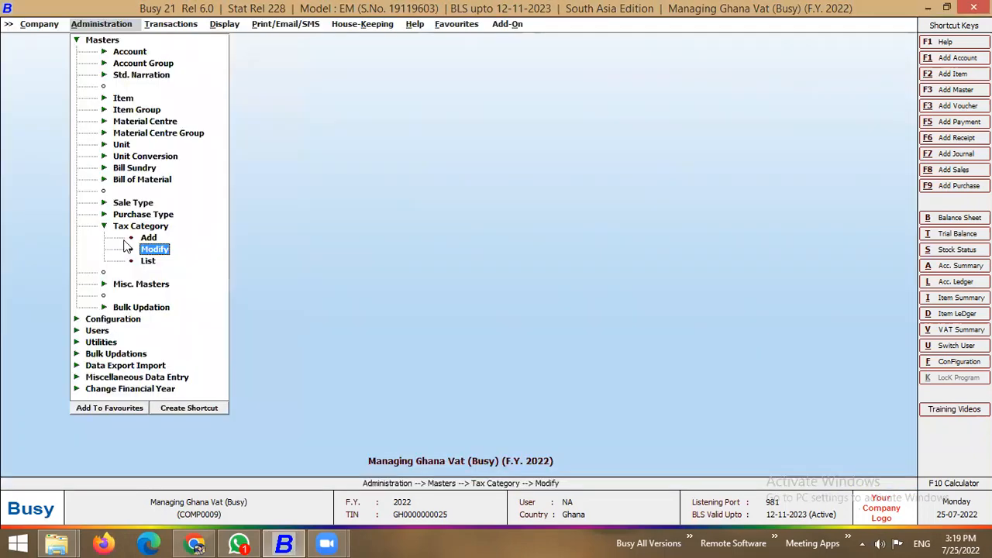
pyautogui.press('Escape')
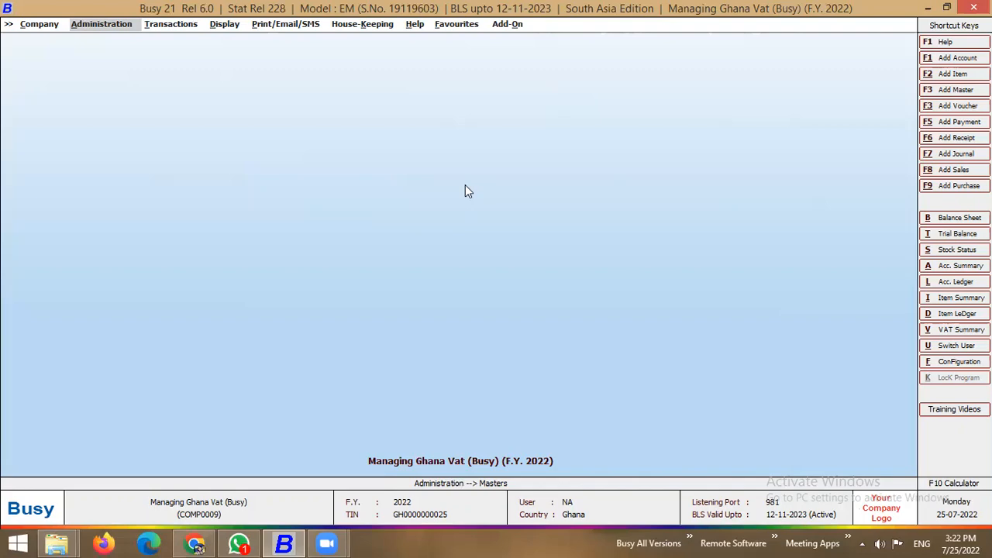
# Step: Open the Item Abc master to examine its unit and tax category details, and close it without changes
pyautogui.press('Return')
pyautogui.press('Right')
pyautogui.press('Down')
pyautogui.press('Down')
pyautogui.press('Down')
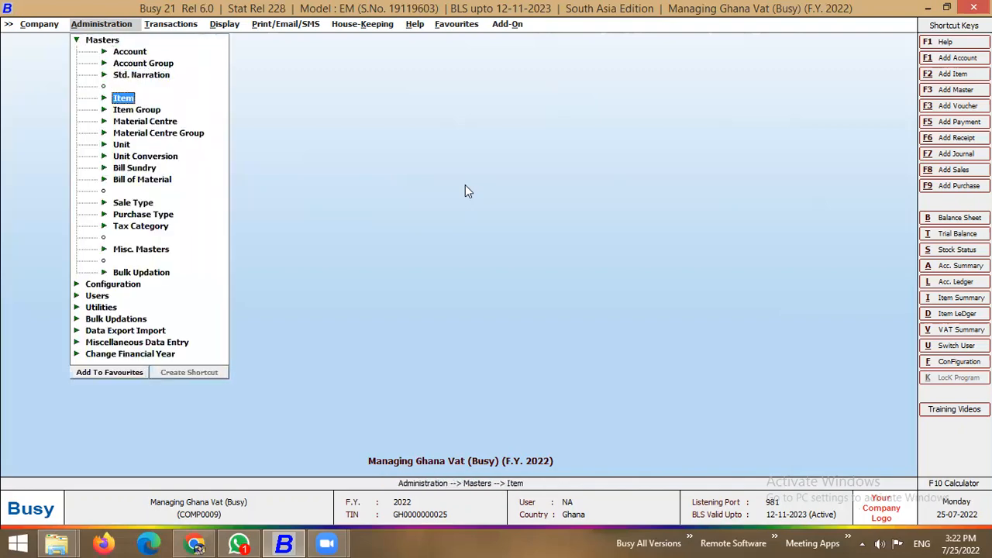
pyautogui.press('Right')
pyautogui.press('Down')
pyautogui.press('Return')
pyautogui.press('Return')
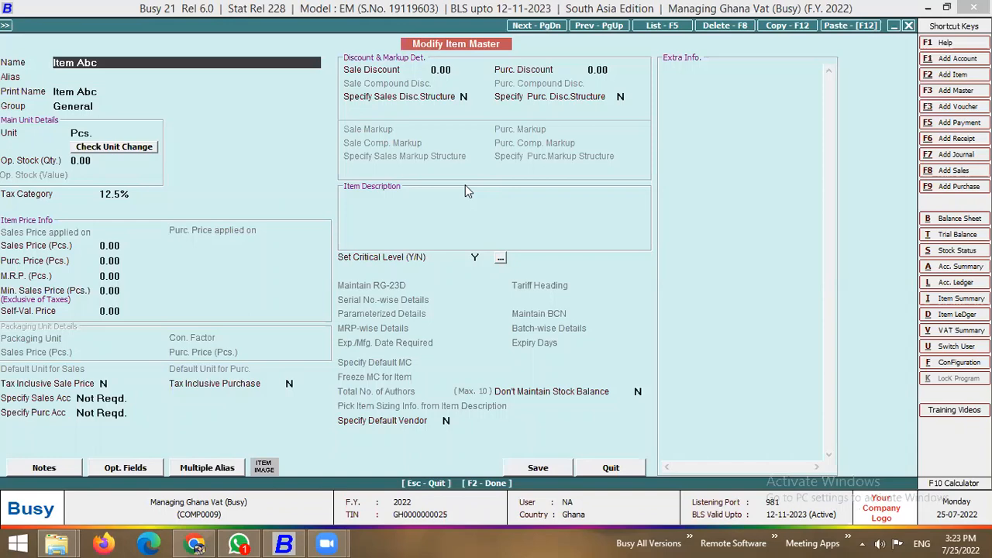
pyautogui.press('Escape')
pyautogui.press('Escape')
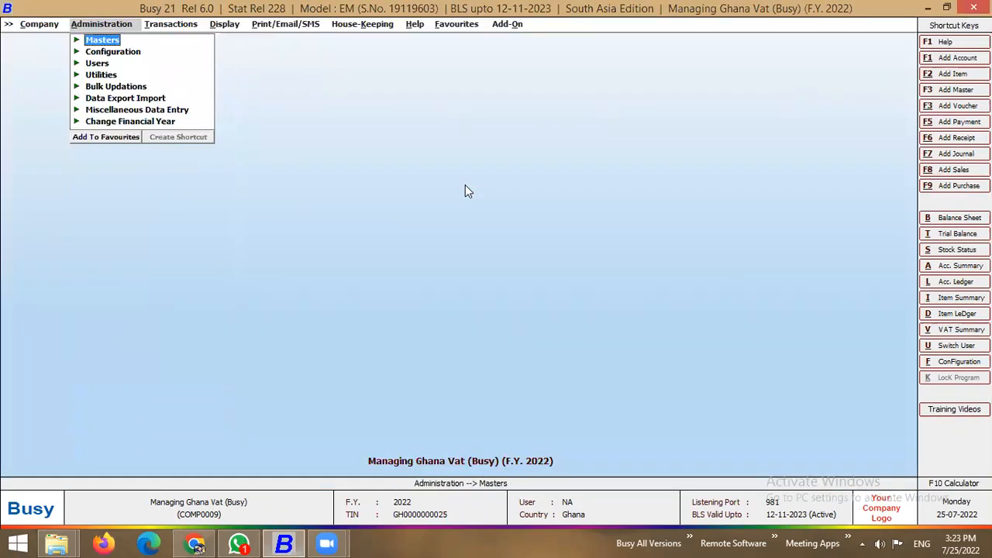
# Step: Enable packaging and alternate units of items in the Inventory features, allowing alternate quantity changes in vouchers, and save the settings
pyautogui.press('Down')
pyautogui.press('Return')
pyautogui.press('Return')
pyautogui.press('Down')
pyautogui.press('Down')
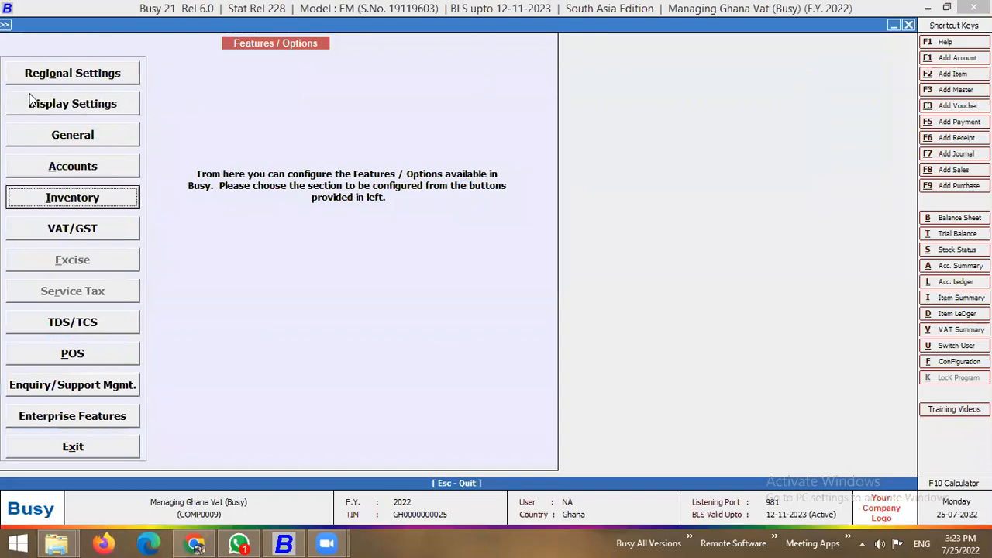
pyautogui.press('Return')
pyautogui.press('Down')
pyautogui.press('Return')
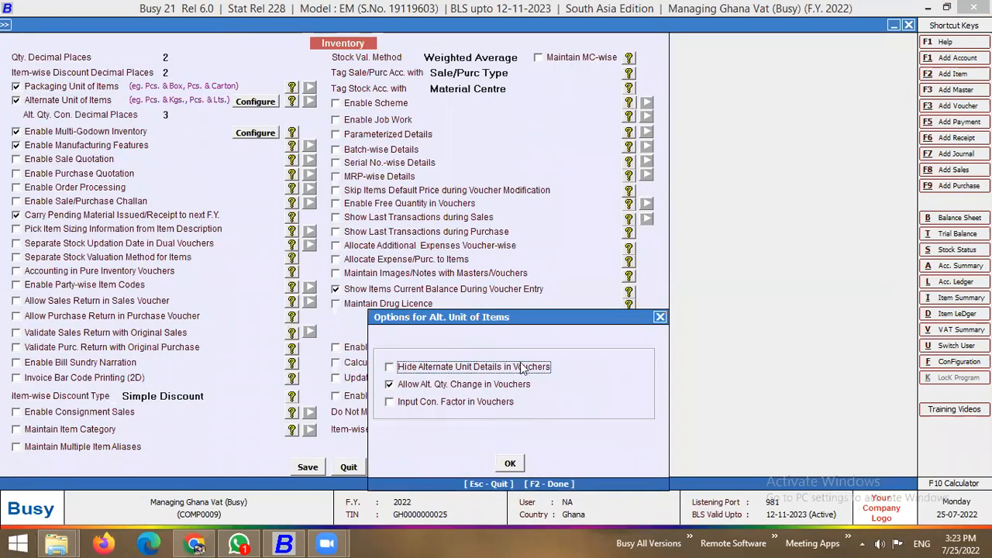
pyautogui.click(504, 462)
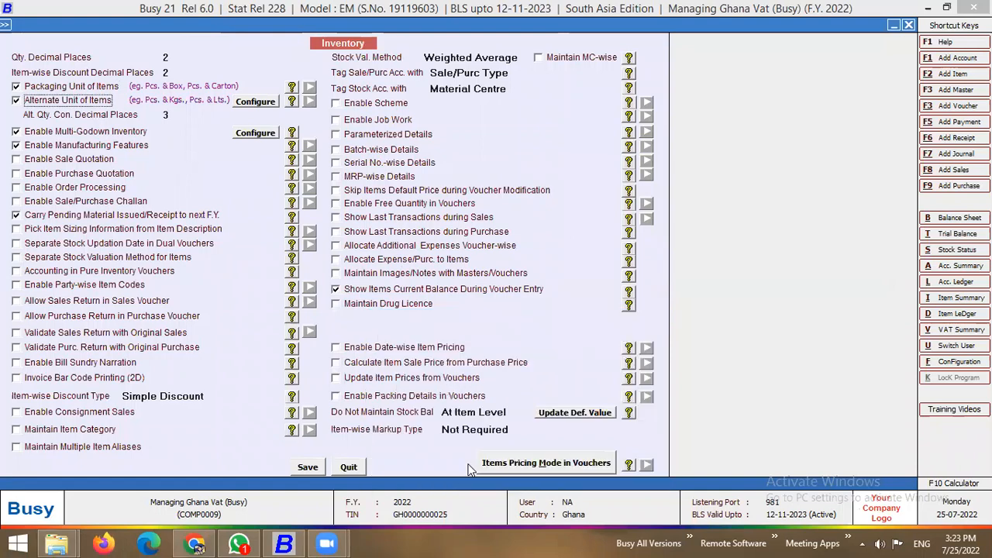
pyautogui.press('Return')
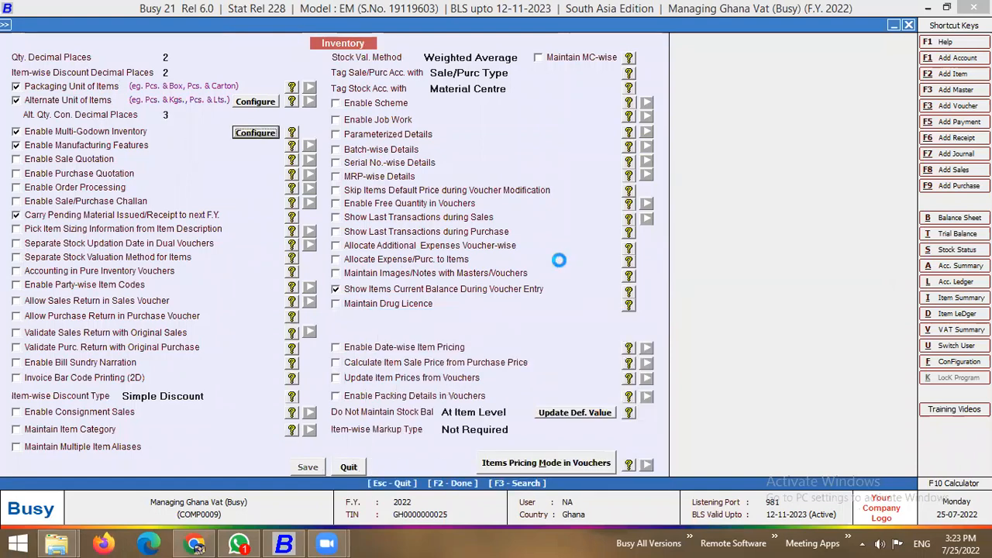